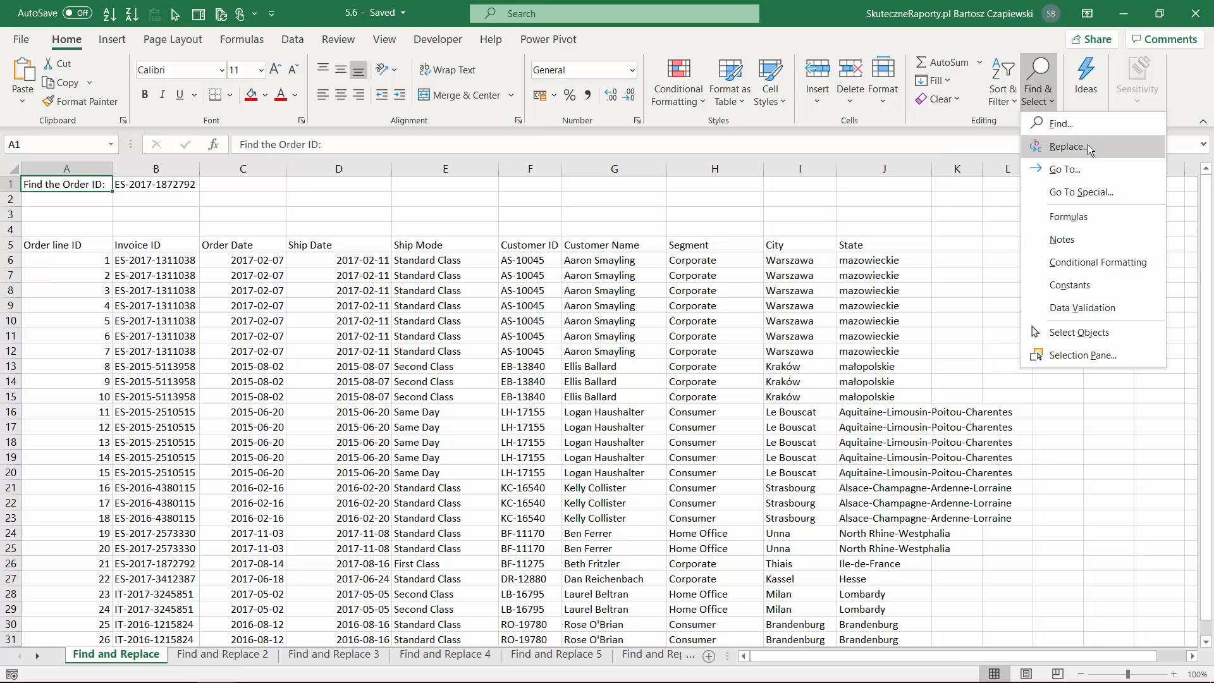
pyautogui.click(348, 292)
pyautogui.click(347, 292)
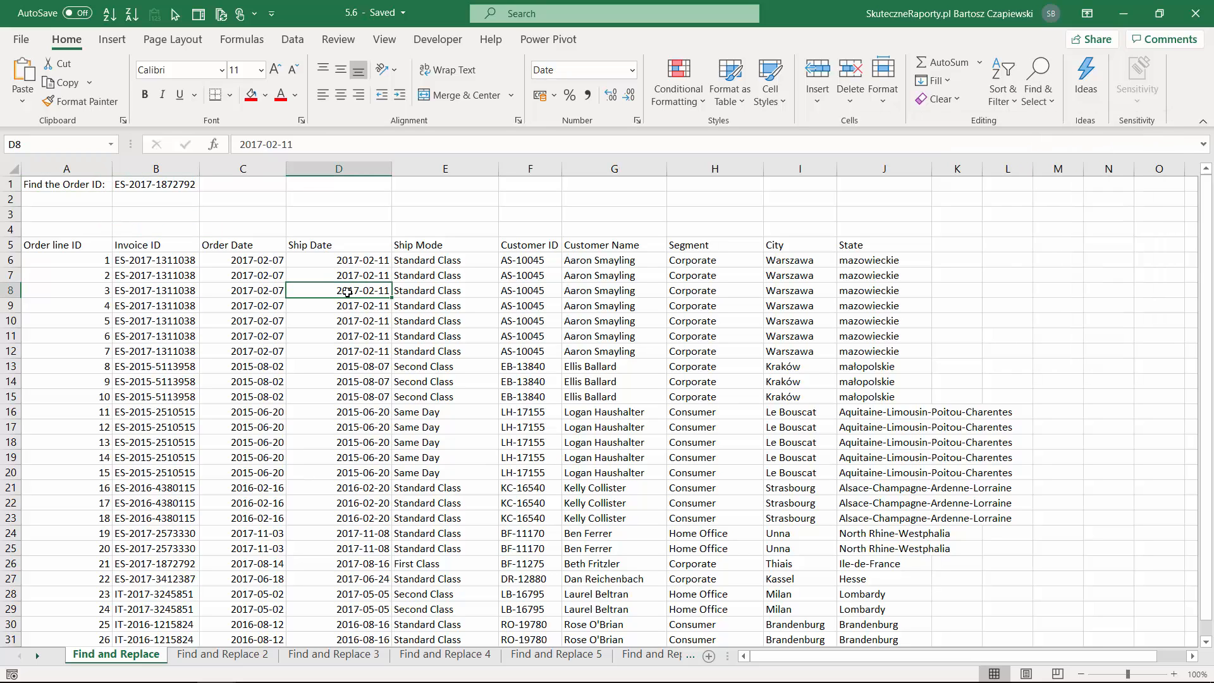
pyautogui.hotkey('ctrl', 'f')
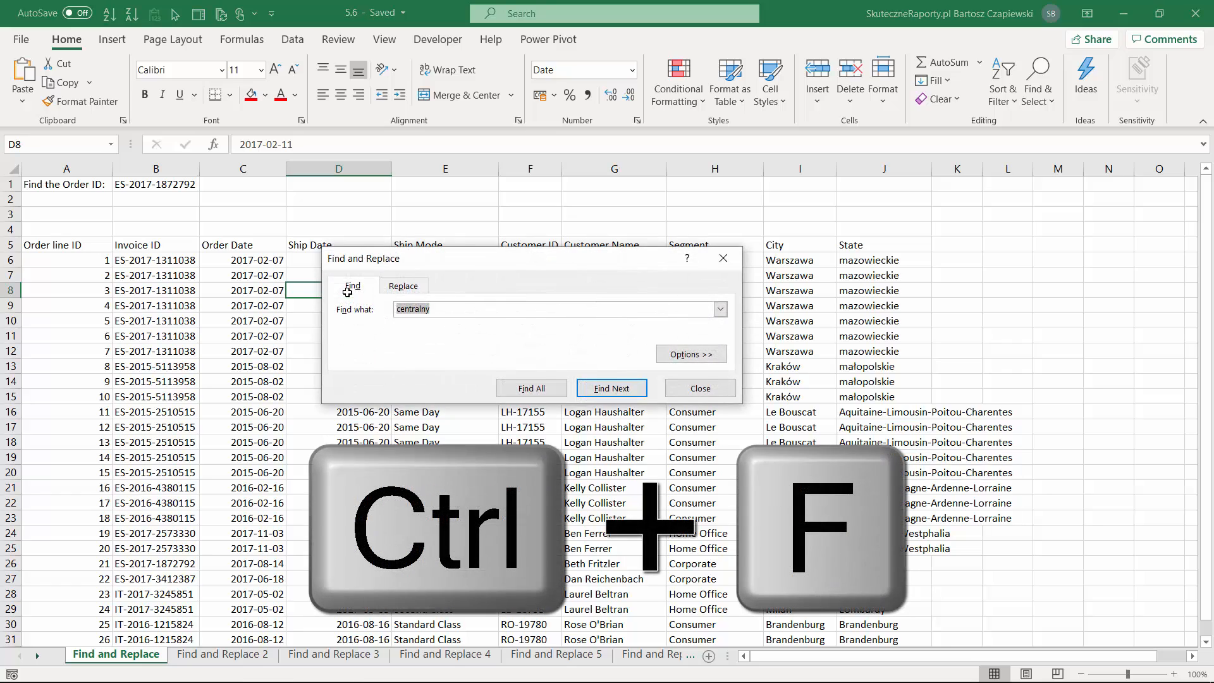
pyautogui.press('Escape')
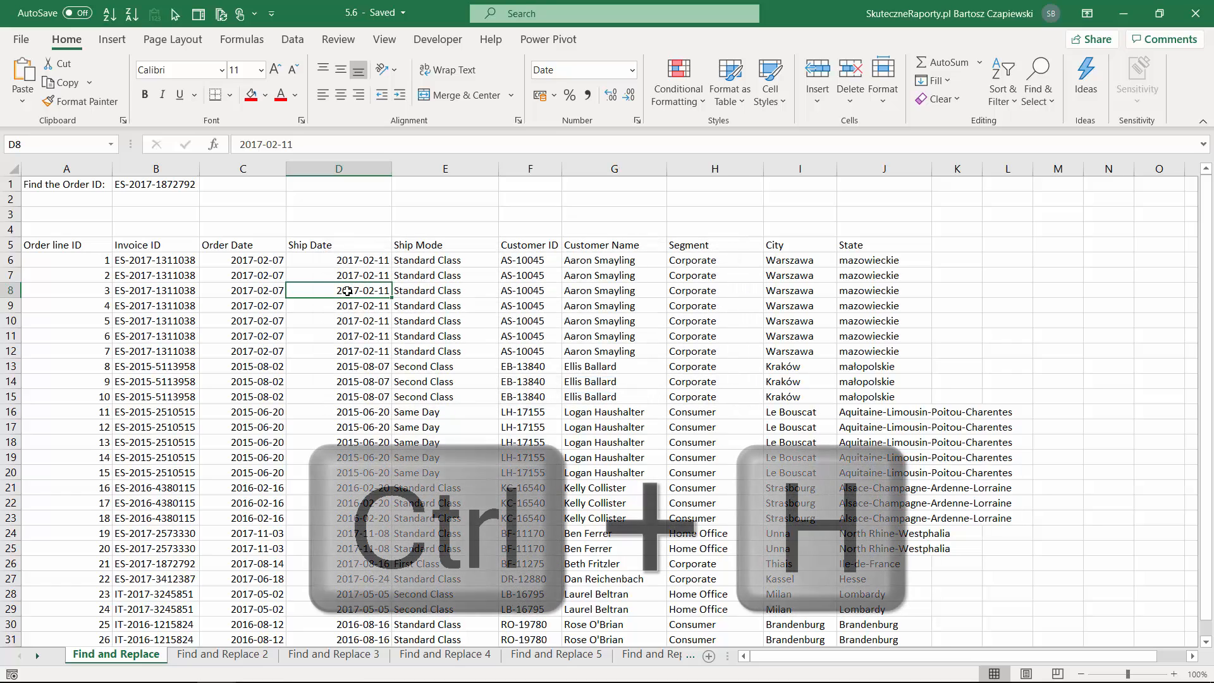
pyautogui.hotkey('ctrl', 'h')
pyautogui.press('Escape')
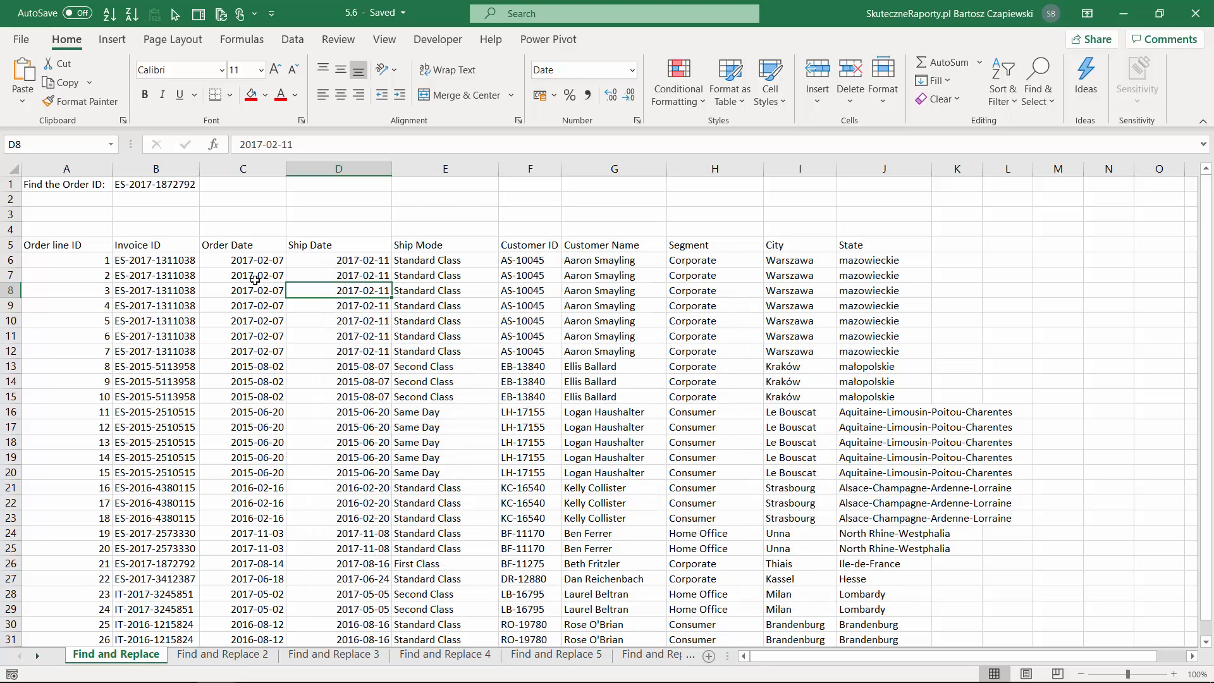
# Copy the order ID from cell B1 and find all cells on the sheet containing it.
pyautogui.click(130, 186)
pyautogui.moveTo(335, 144); pyautogui.dragTo(197, 162)
pyautogui.hotkey('ctrl', 'c')
pyautogui.press('Escape')
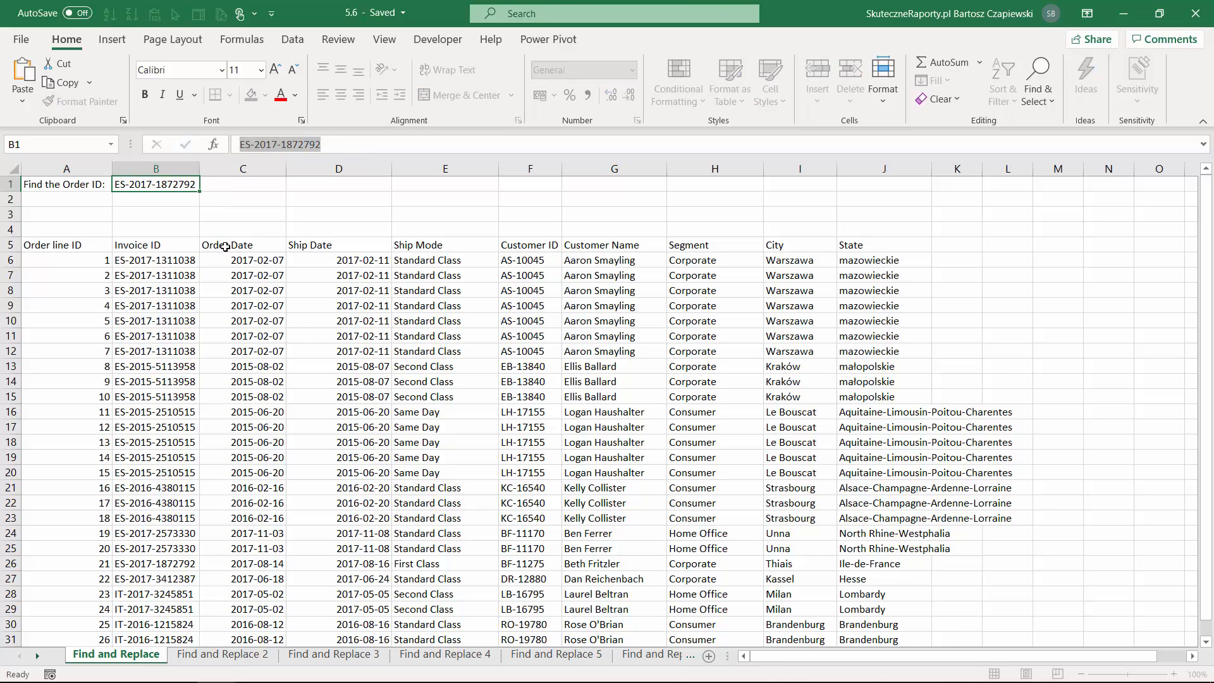
pyautogui.hotkey('ctrl', 'f')
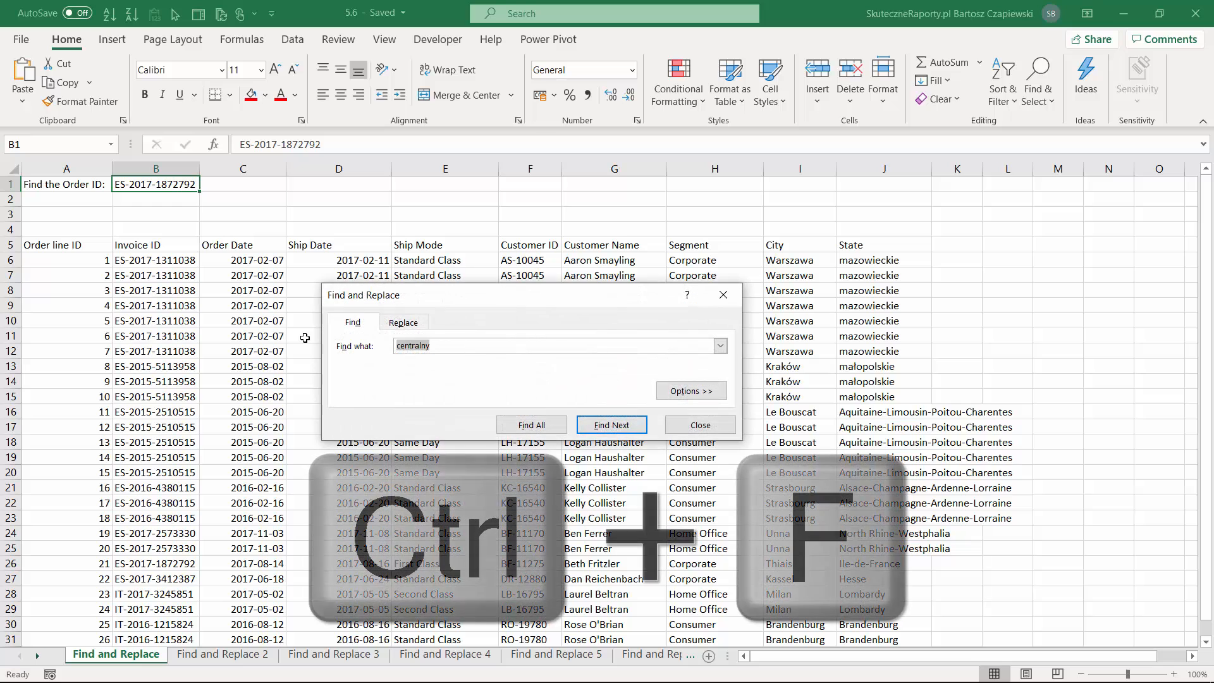
pyautogui.hotkey('ctrl', 'v')
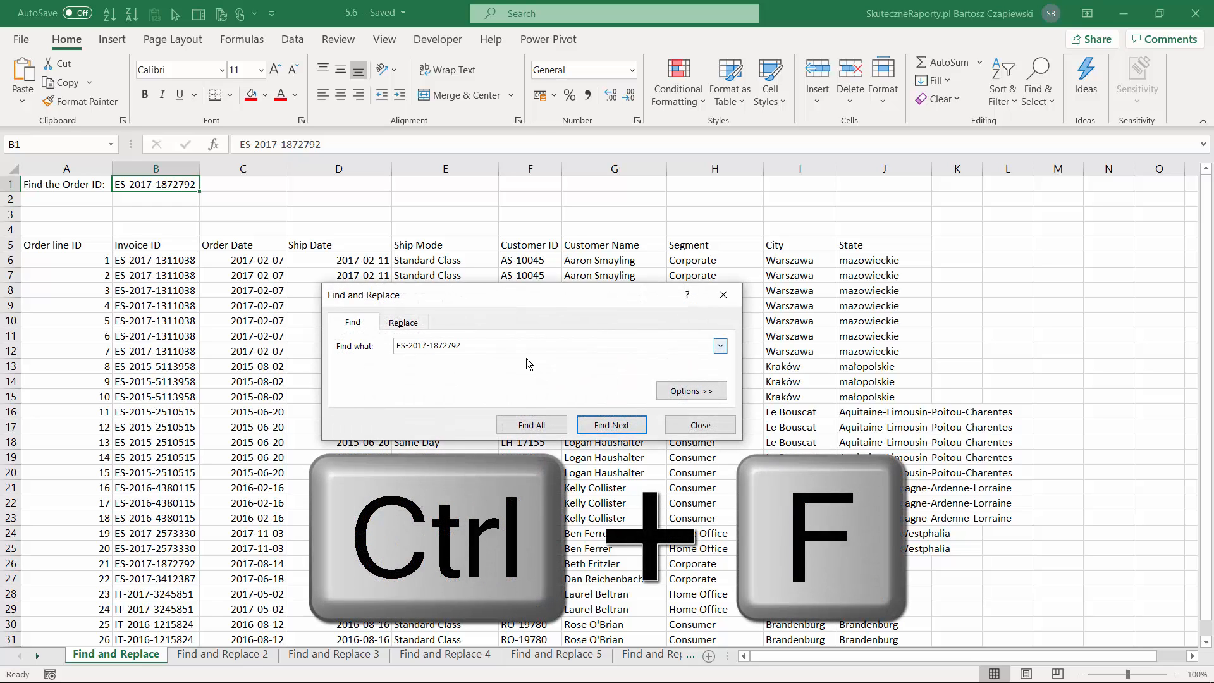
pyautogui.click(612, 425)
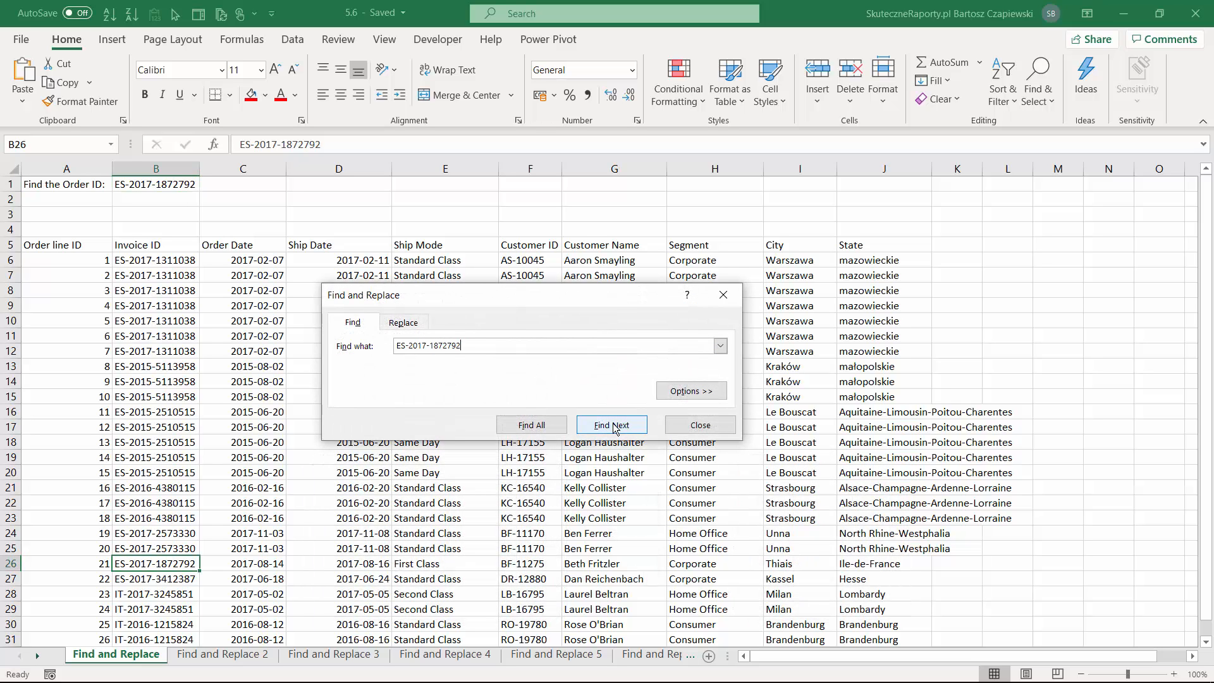
pyautogui.click(523, 427)
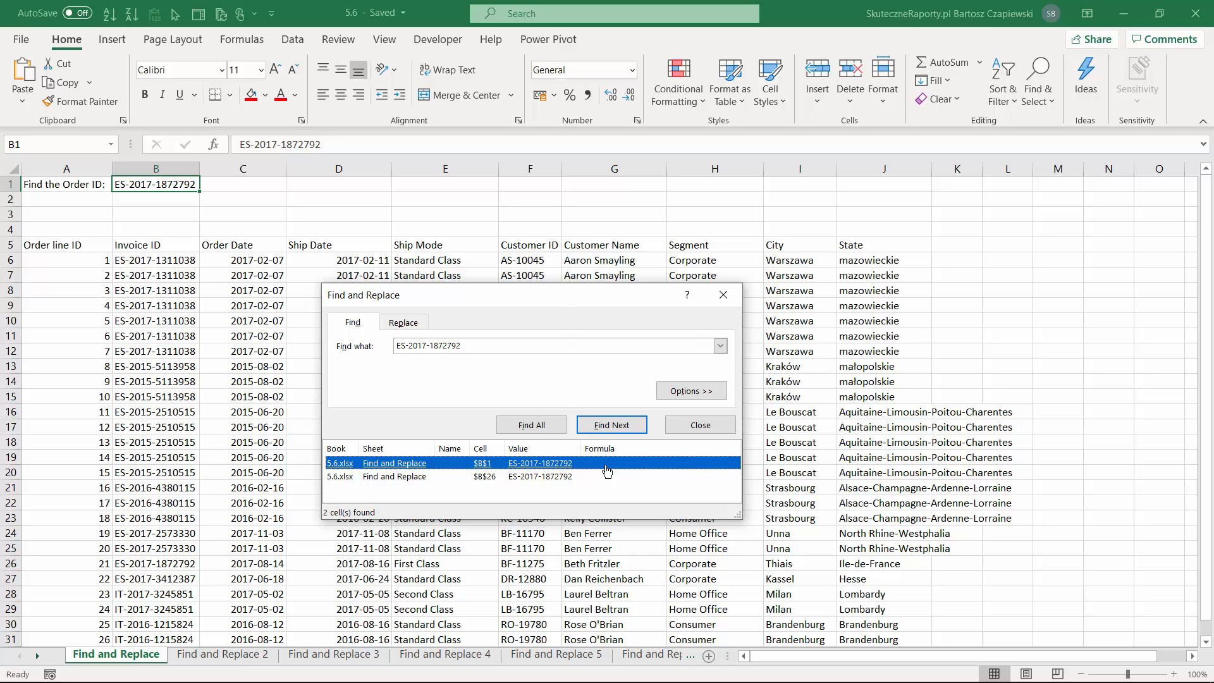
# Select all cells found for the order ID and fill them with the gold theme color.
pyautogui.hotkey('ctrl', 'a')
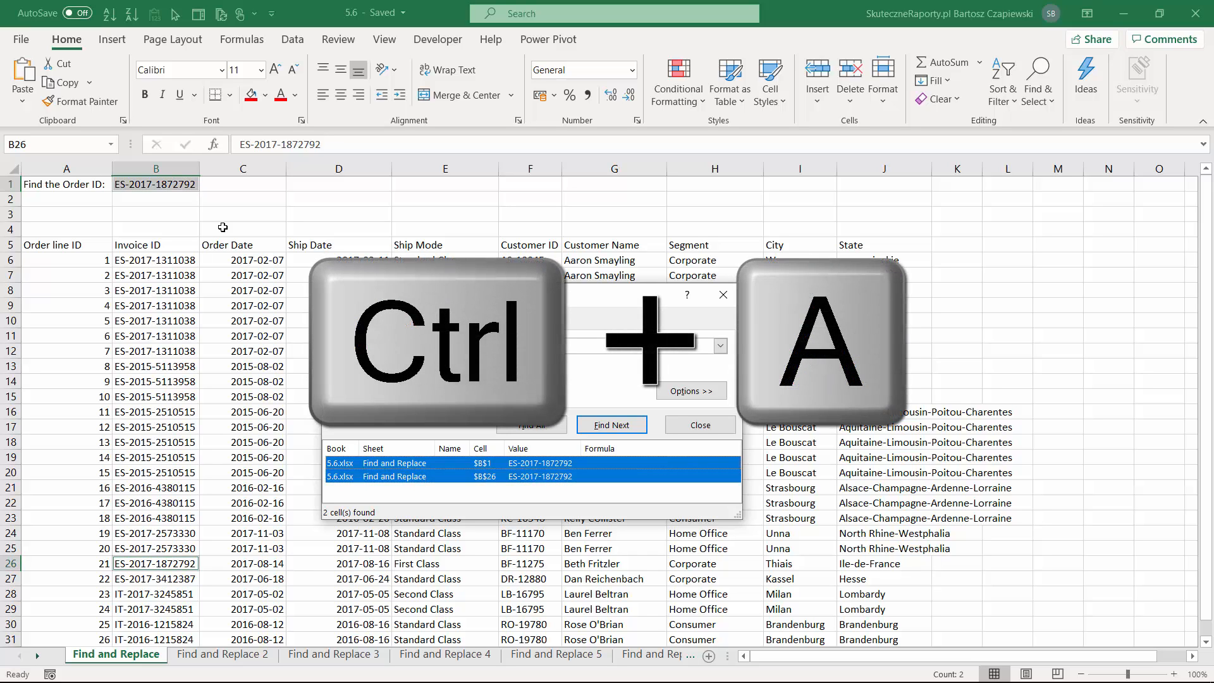
pyautogui.click(265, 95)
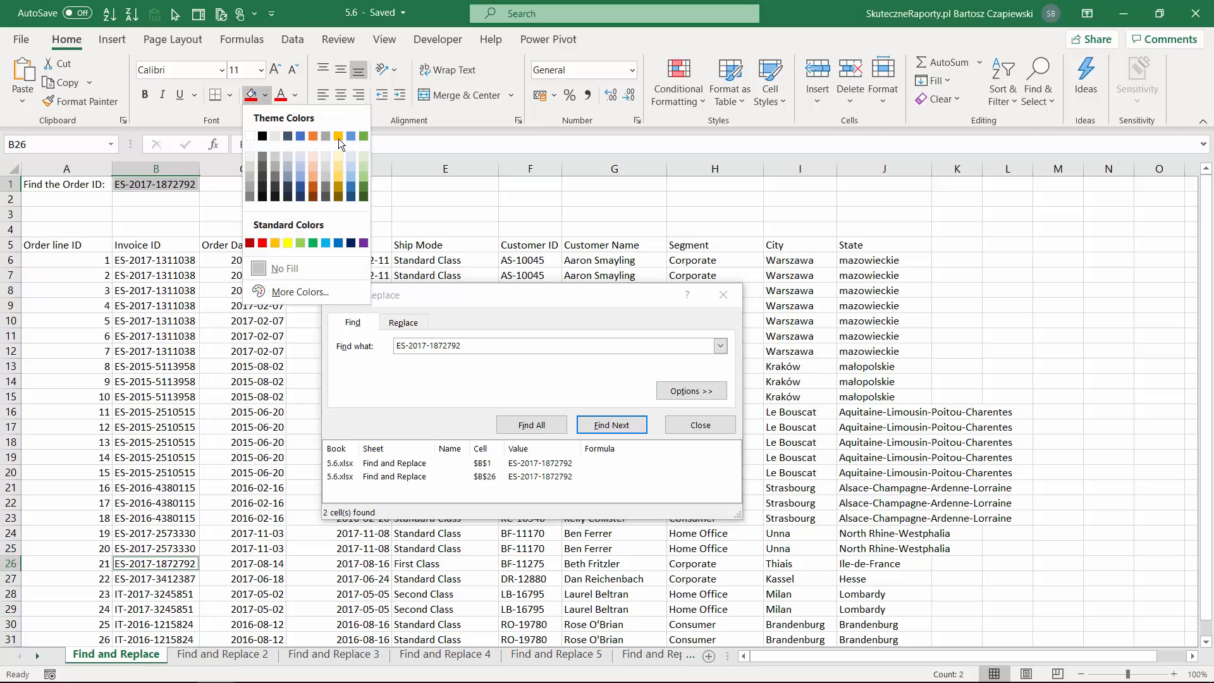
pyautogui.click(339, 138)
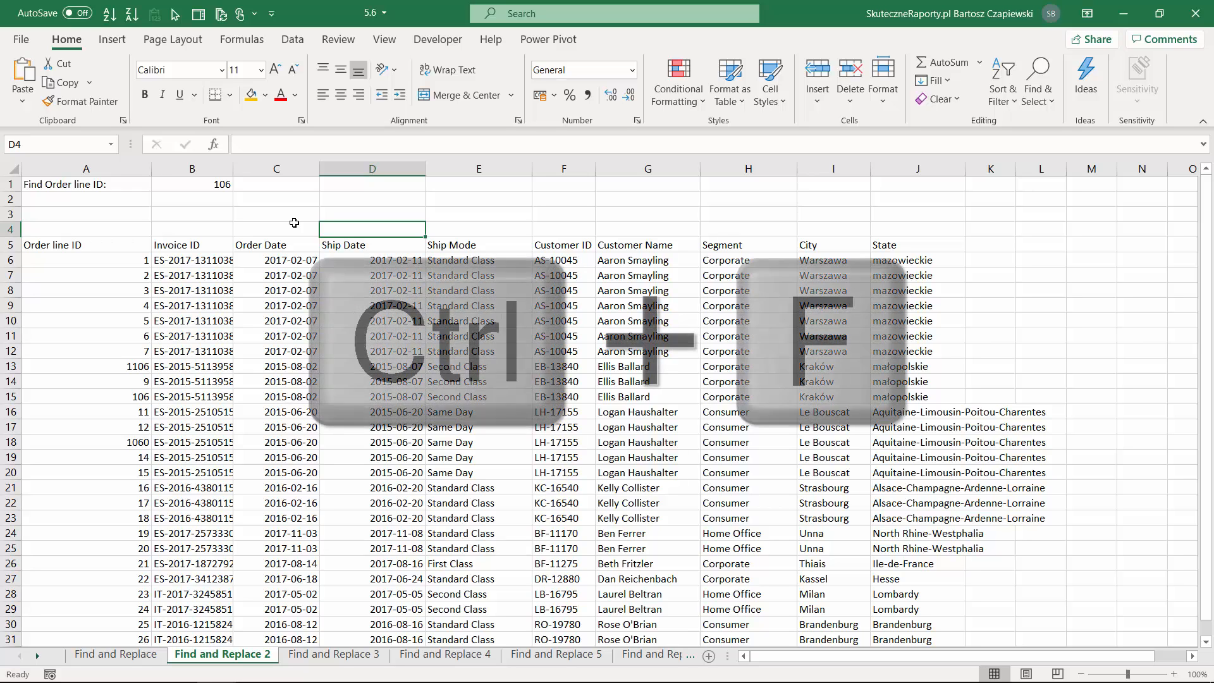
# Find all cells containing 106 on the Find and Replace 2 sheet and select every match.
pyautogui.hotkey('ctrl', 'f')
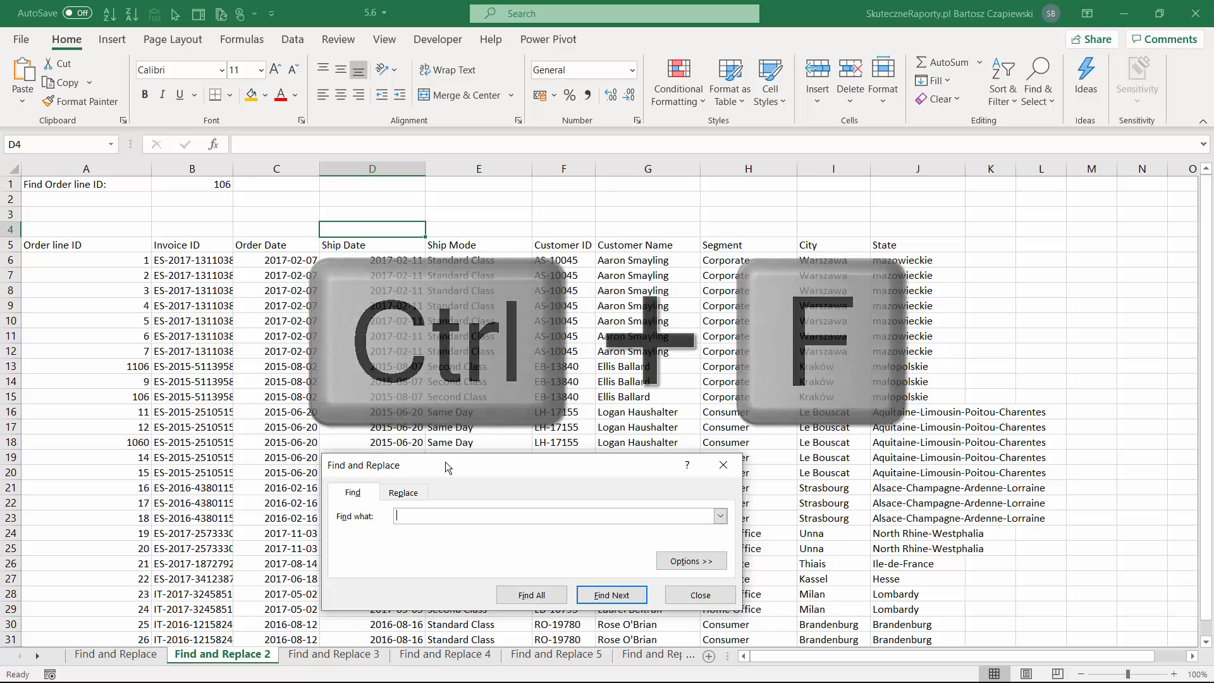
pyautogui.moveTo(445, 472); pyautogui.dragTo(448, 305)
pyautogui.write('106')
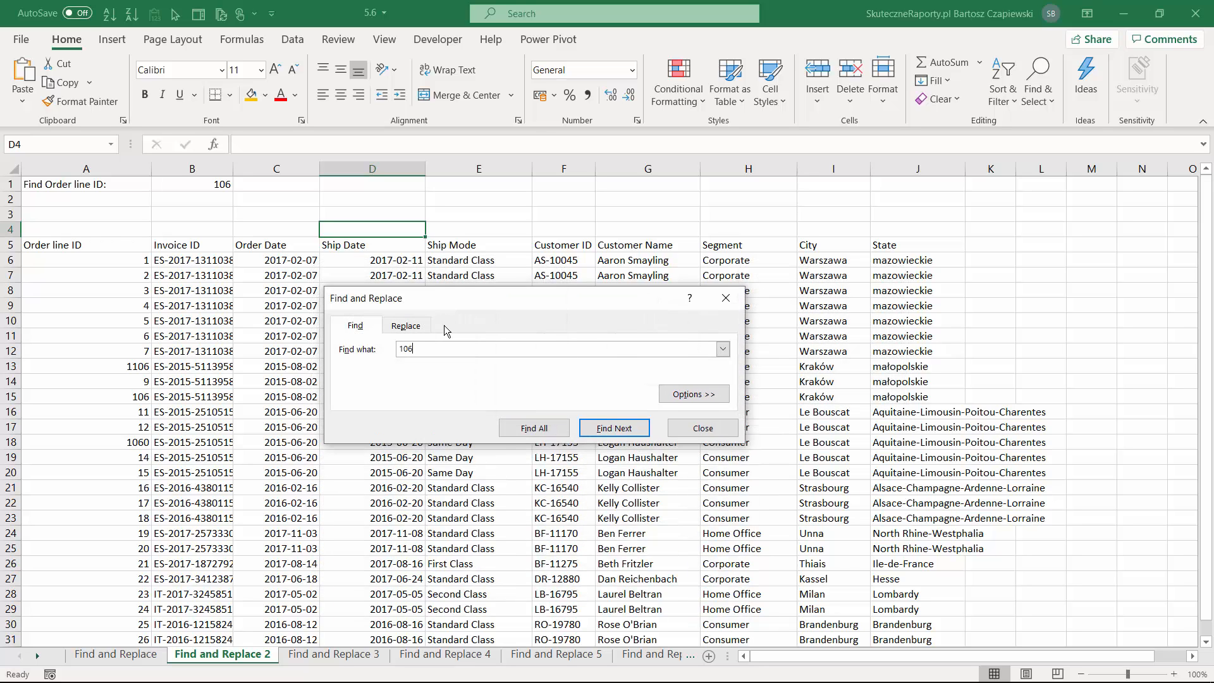
pyautogui.click(547, 430)
pyautogui.hotkey('ctrl', 'a')
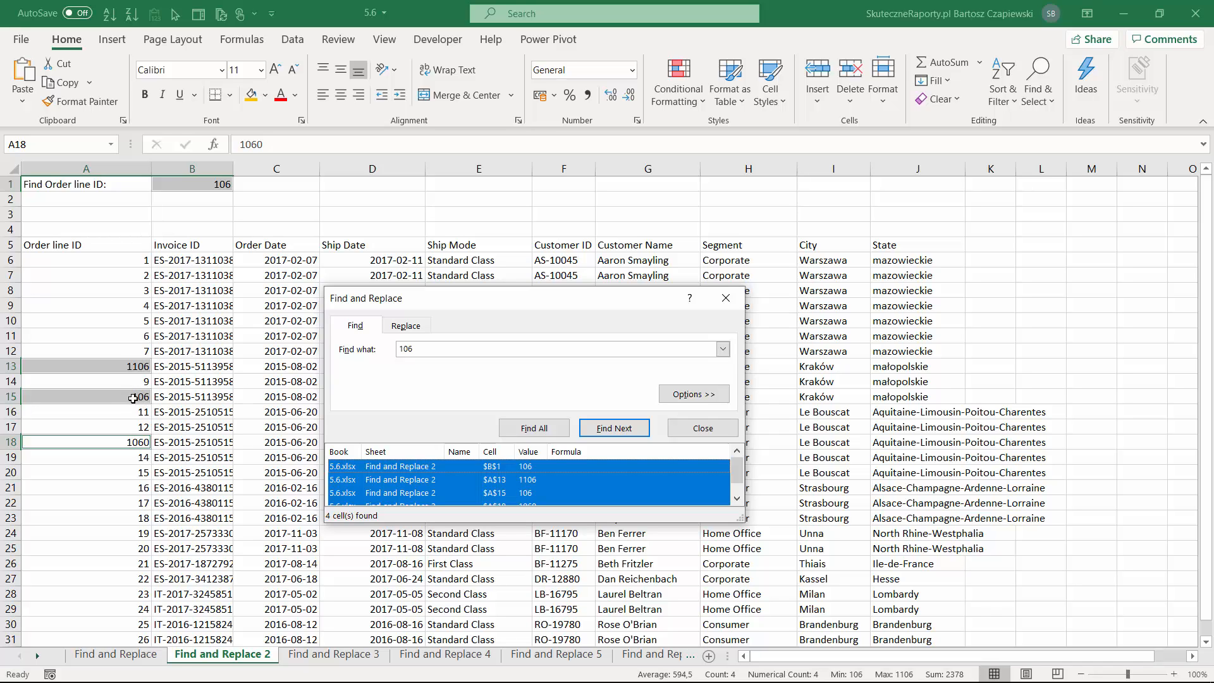
# Repeat the search for 106 matching entire cell contents, and fill all matching cells with the current gold color.
pyautogui.click(691, 397)
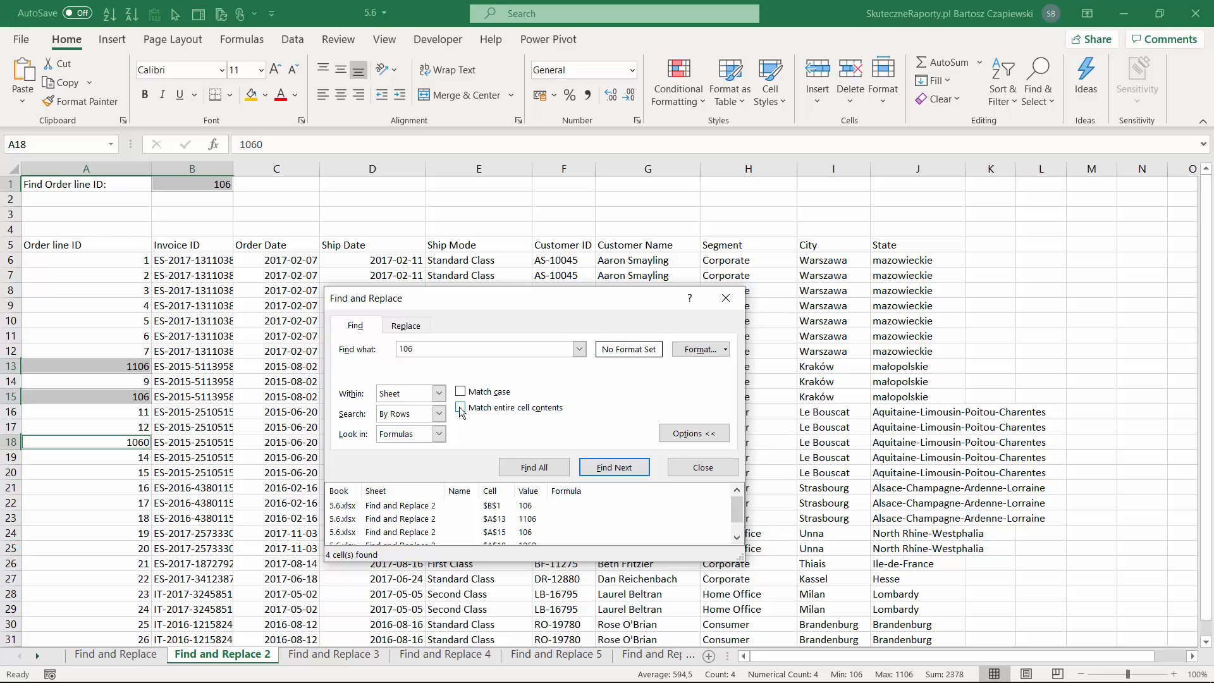
pyautogui.click(461, 408)
pyautogui.click(553, 469)
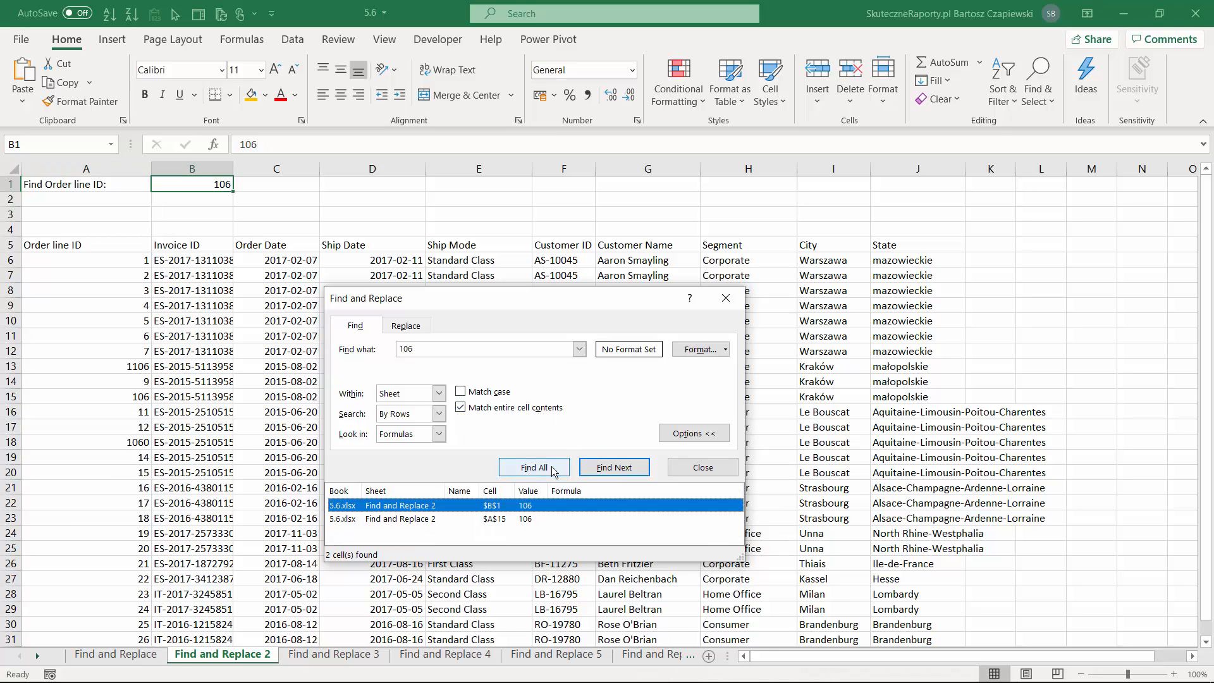
pyautogui.hotkey('ctrl', 'a')
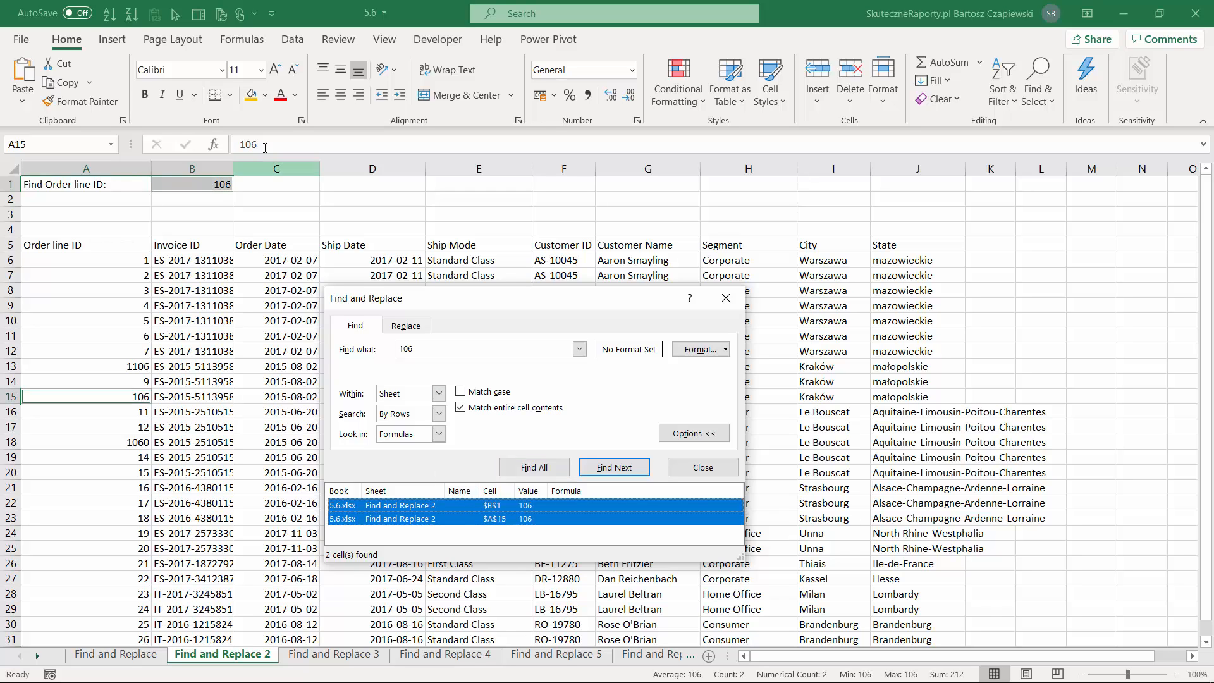
pyautogui.click(251, 94)
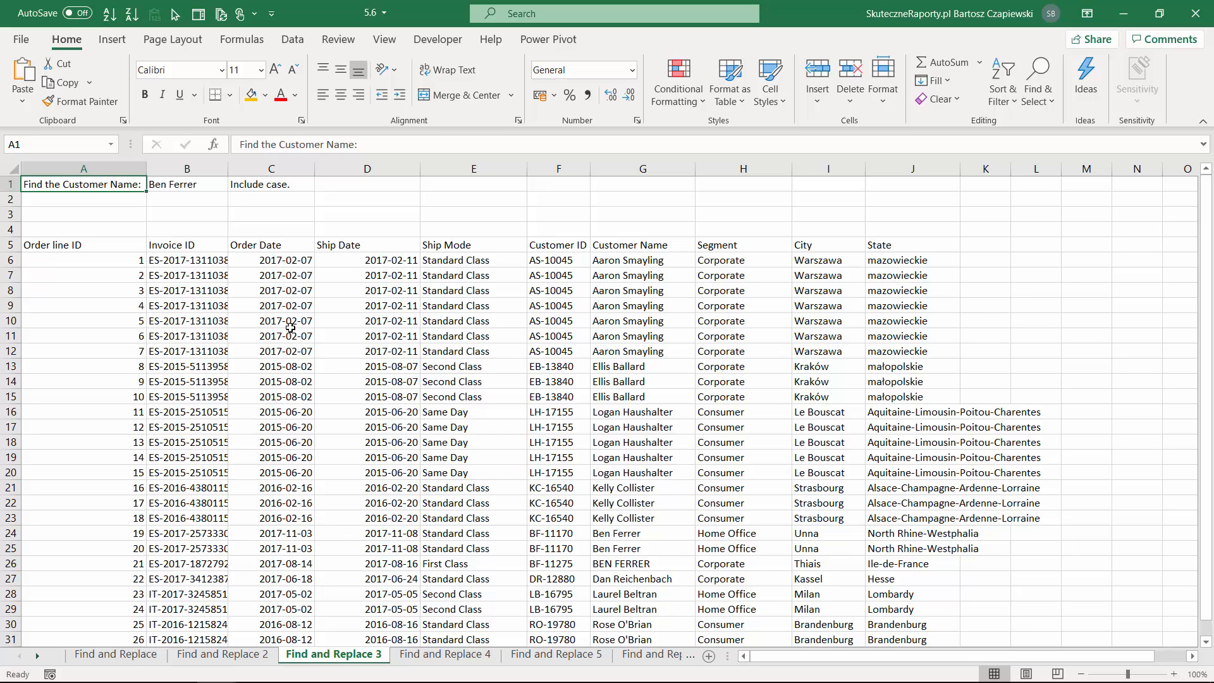
# Copy the customer name from cell B1 of the Find and Replace 3 sheet and enter it as the search term.
pyautogui.click(187, 185)
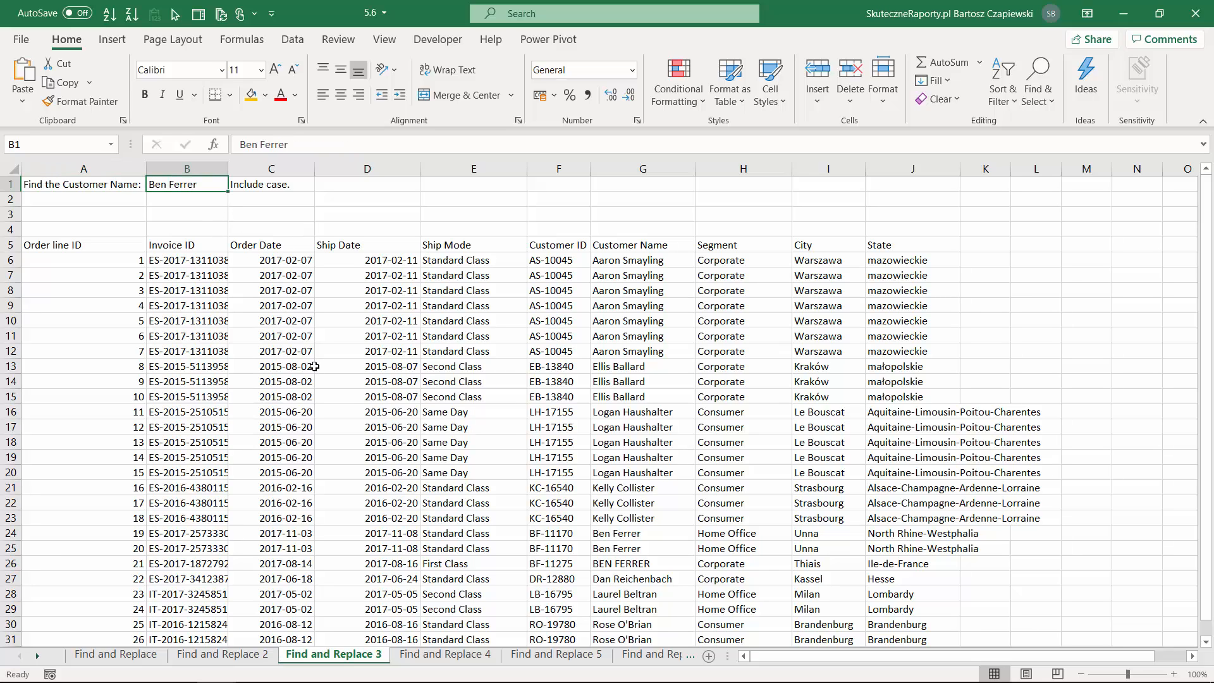
pyautogui.moveTo(301, 144); pyautogui.dragTo(158, 145)
pyautogui.hotkey('ctrl', 'c')
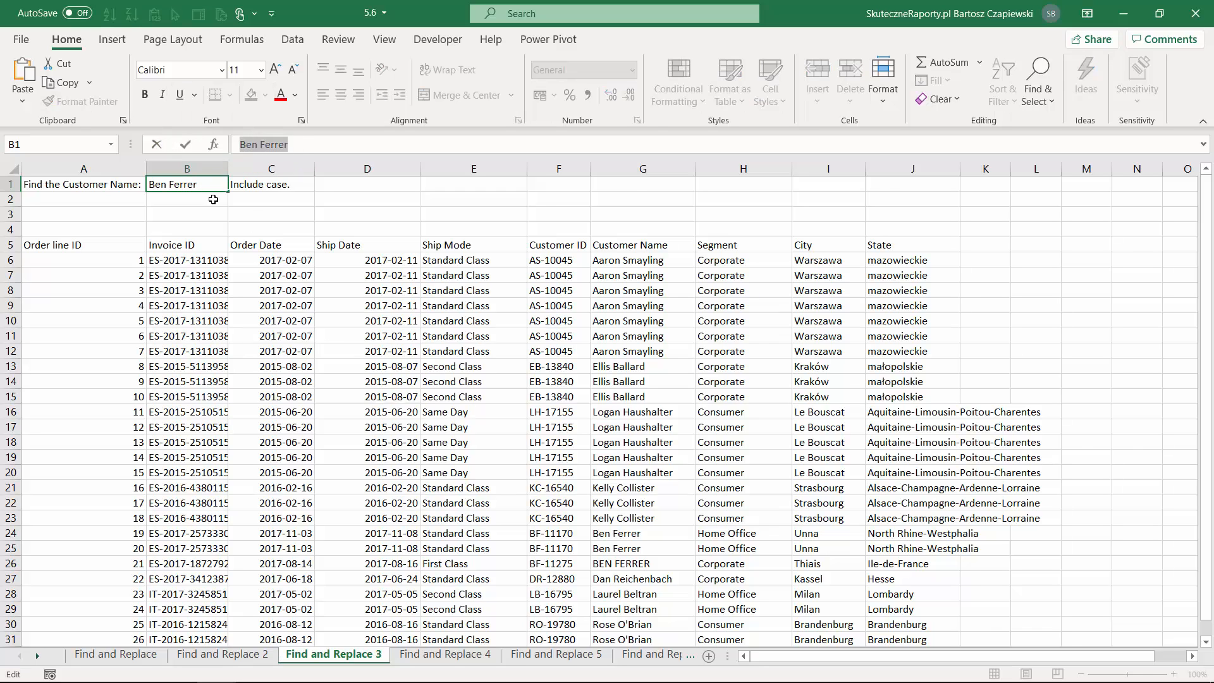
pyautogui.click(474, 305)
pyautogui.hotkey('ctrl', 'f')
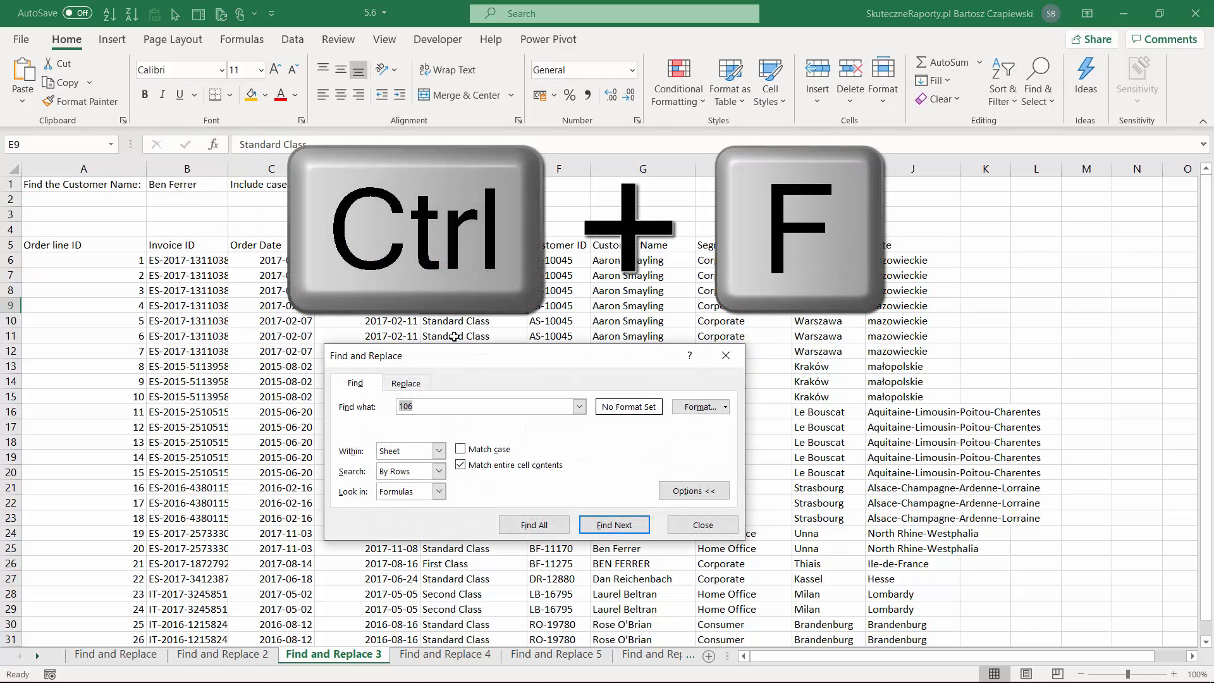
pyautogui.hotkey('ctrl', 'v')
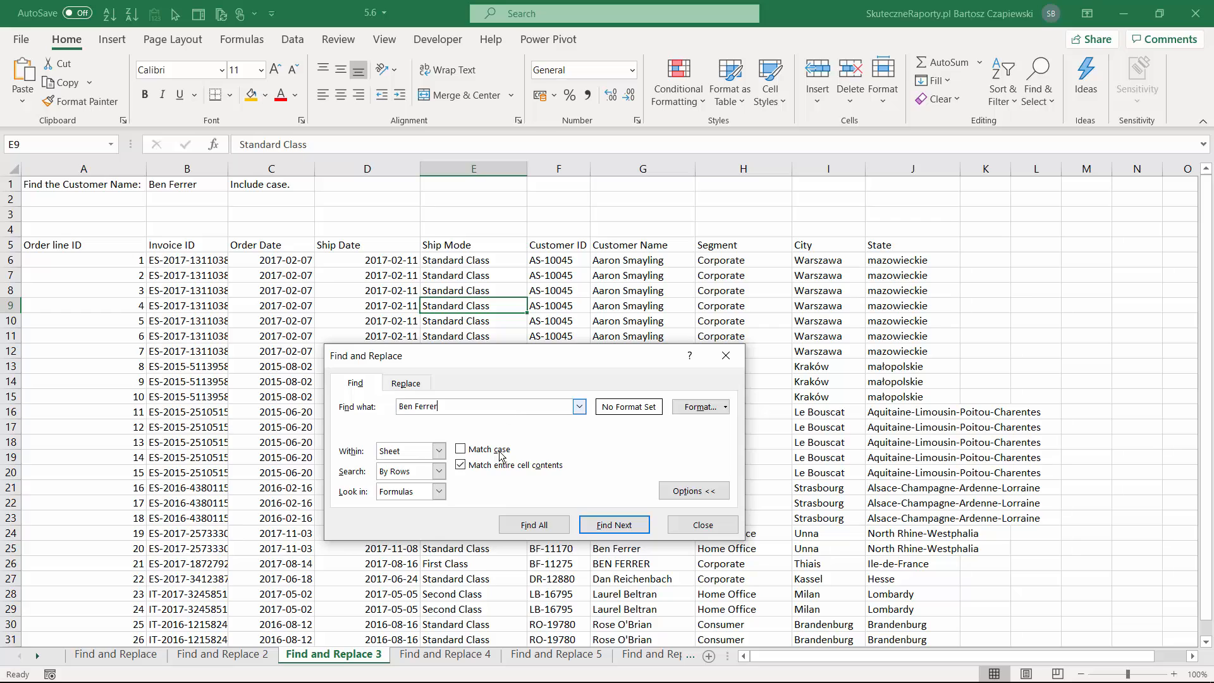
# Find all cells whose entire contents match the customer name, ignoring case, and select every match.
pyautogui.click(460, 464)
pyautogui.click(460, 448)
pyautogui.moveTo(497, 357); pyautogui.dragTo(266, 314)
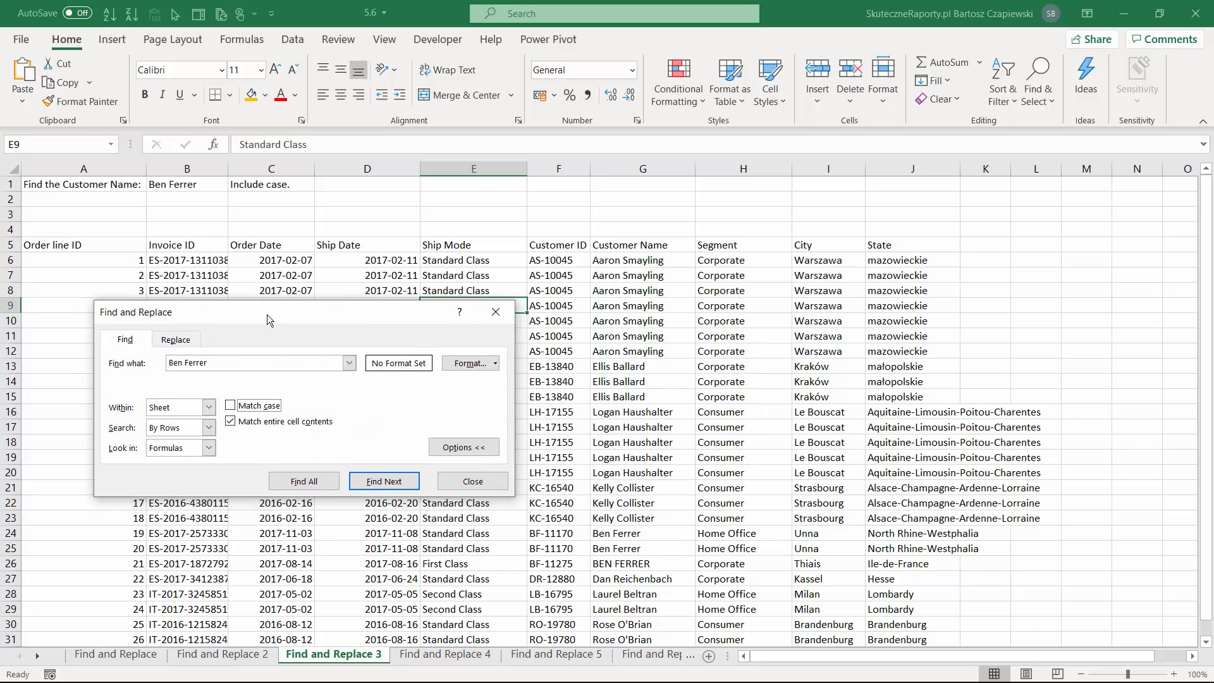
pyautogui.click(304, 482)
pyautogui.hotkey('ctrl', 'a')
pyautogui.hotkey('ctrl', 'a')
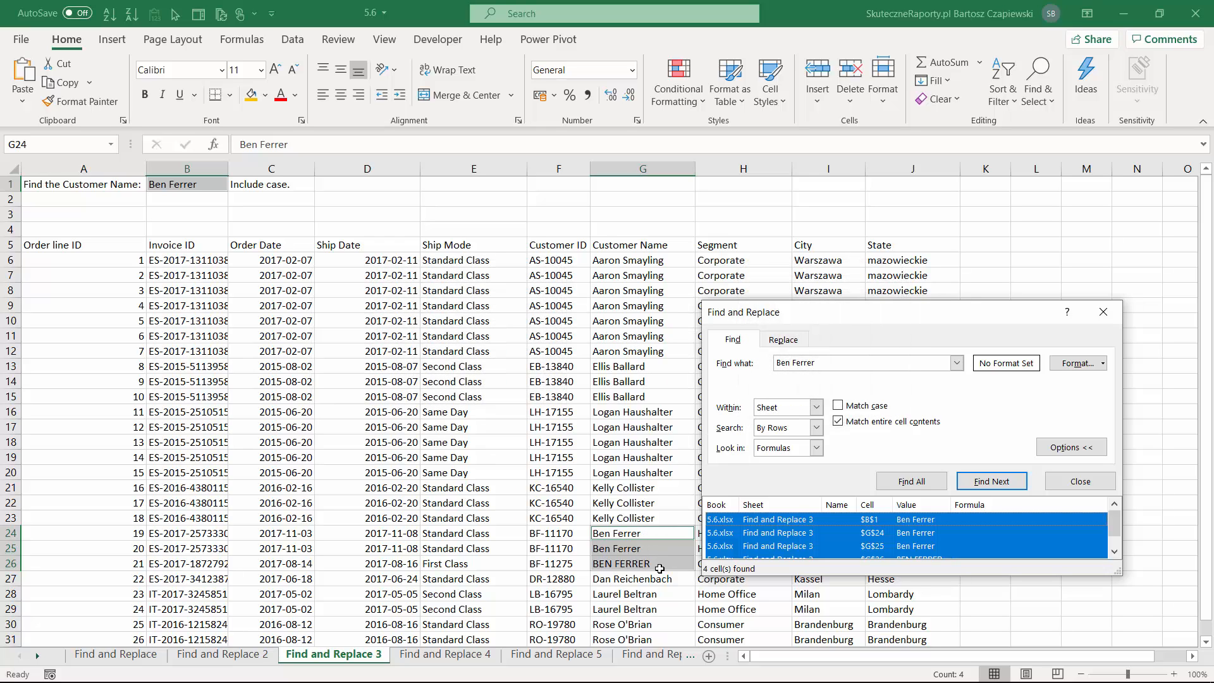
# Repeat the customer name search with case matching, and fill all matching cells with the current gold color.
pyautogui.click(839, 405)
pyautogui.click(911, 481)
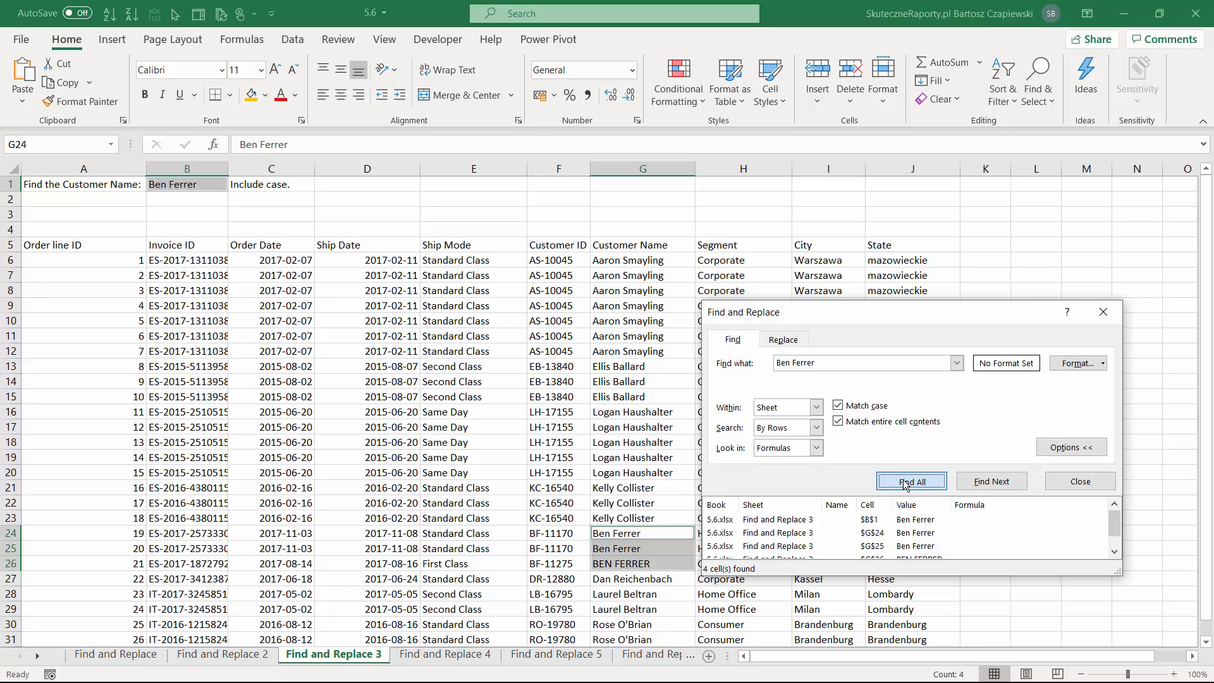
pyautogui.hotkey('ctrl', 'a')
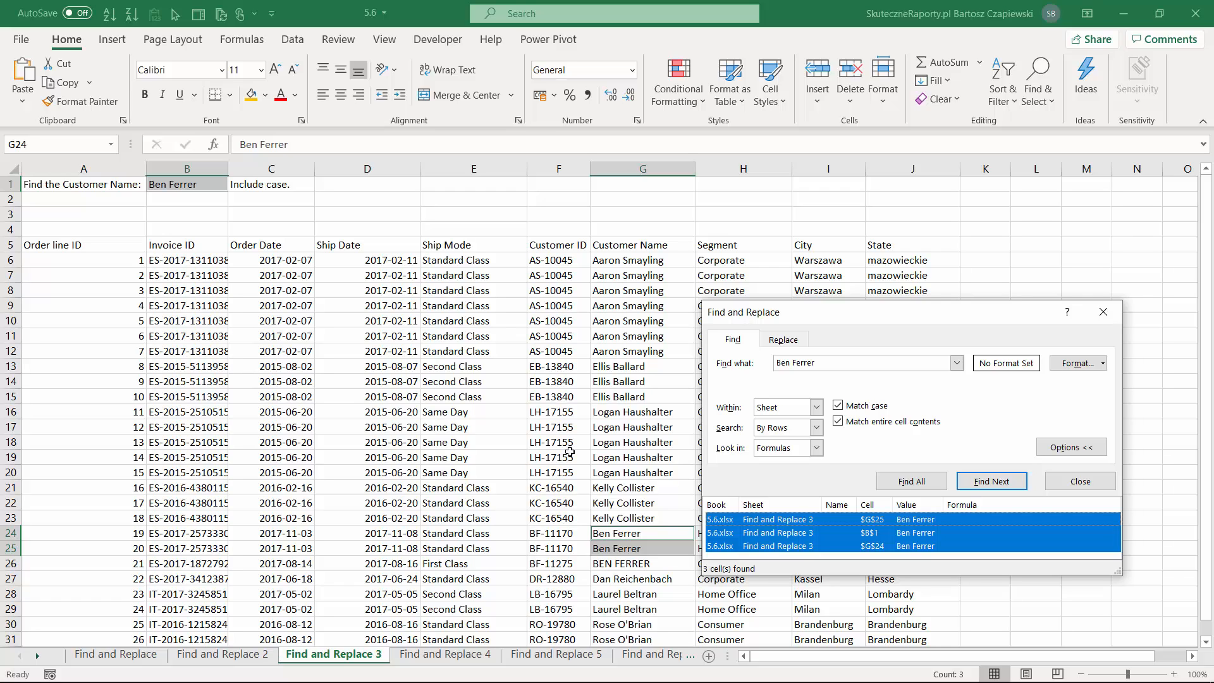
pyautogui.click(251, 94)
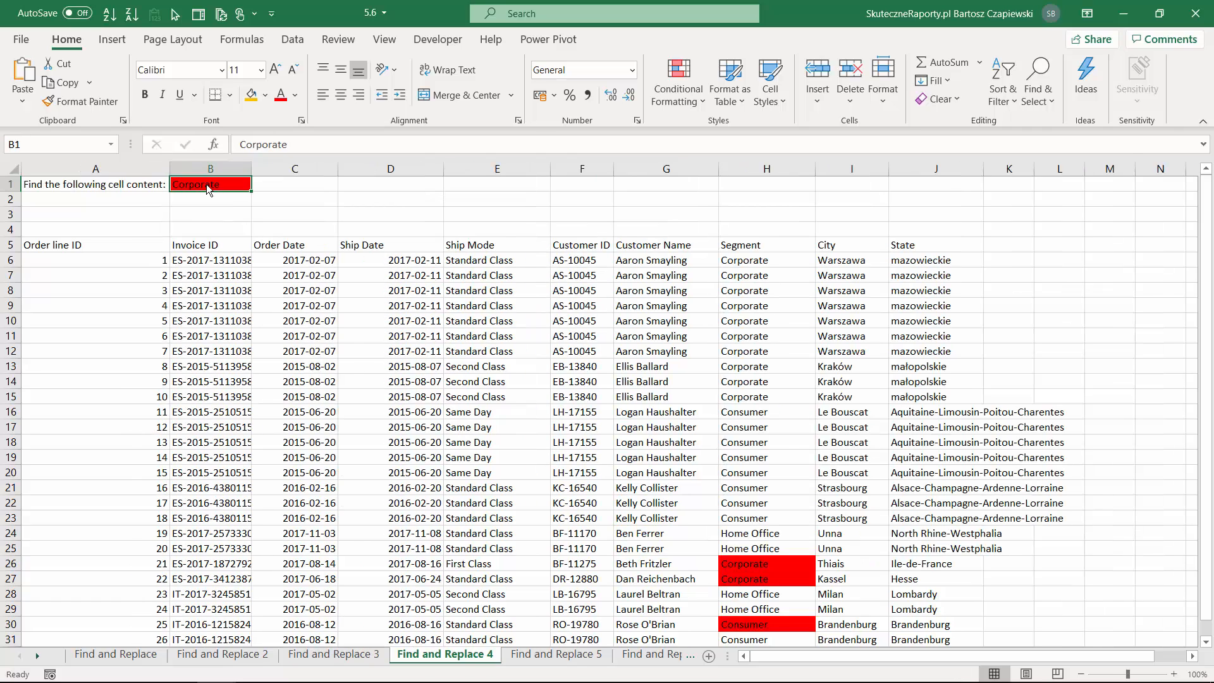
# Find all cells containing Corporate on the Find and Replace 4 sheet and select every match.
pyautogui.click(379, 336)
pyautogui.hotkey('ctrl', 'f')
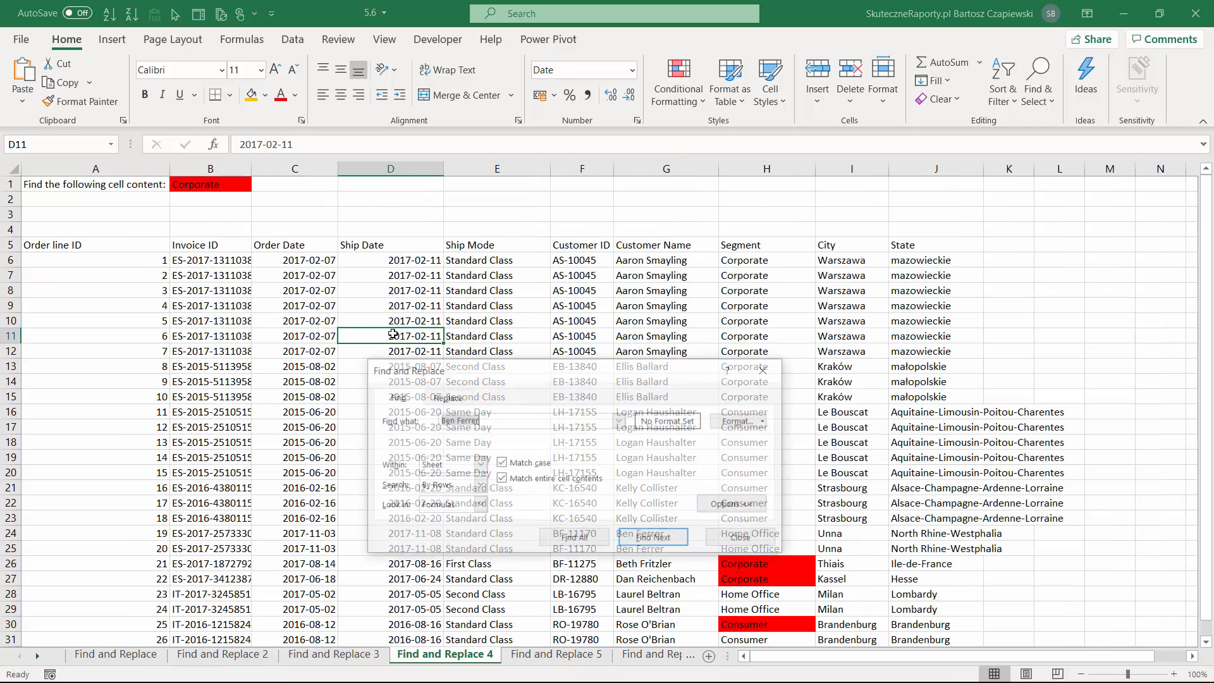
pyautogui.write('Corp')
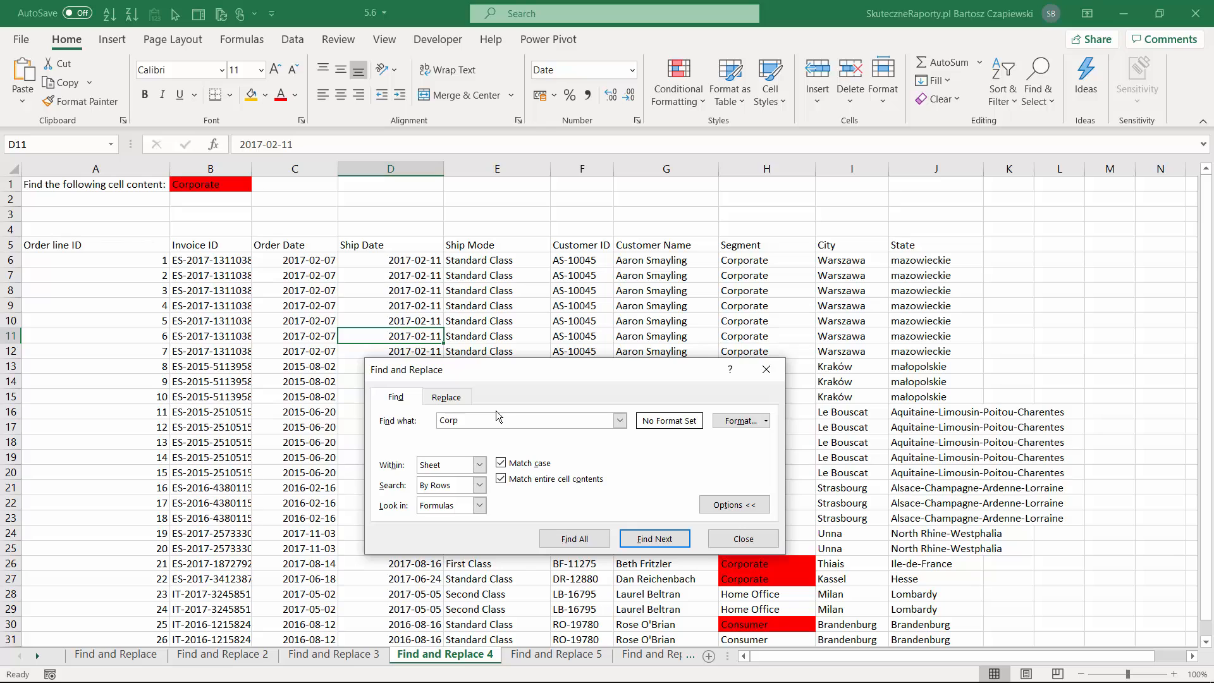
pyautogui.write('orate')
pyautogui.click(574, 538)
pyautogui.moveTo(594, 369); pyautogui.dragTo(368, 273)
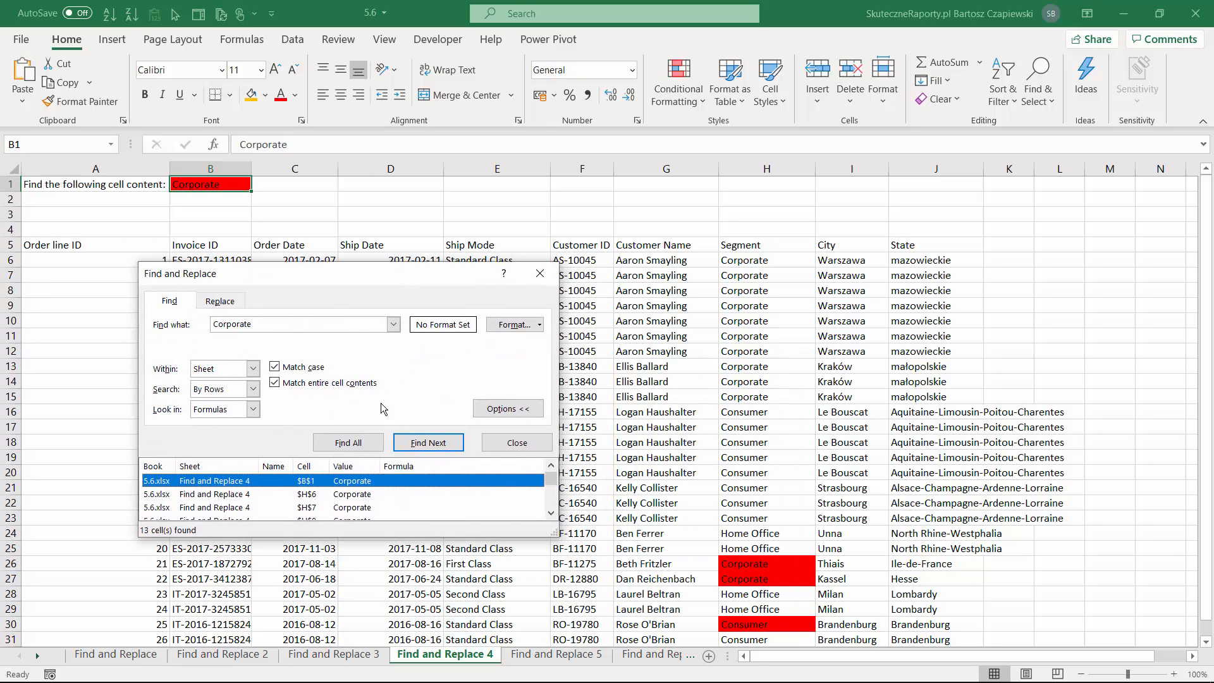
pyautogui.click(406, 499)
pyautogui.hotkey('ctrl', 'a')
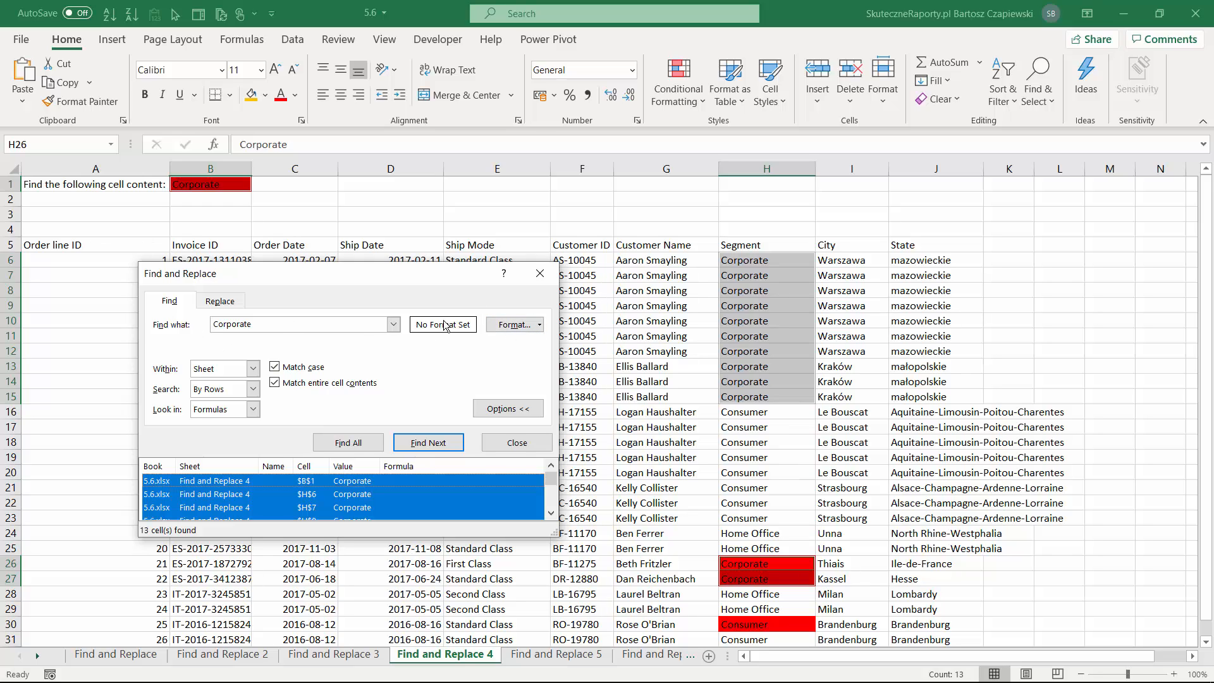
# Restrict the search for Corporate to cells with a solid red background fill.
pyautogui.click(540, 325)
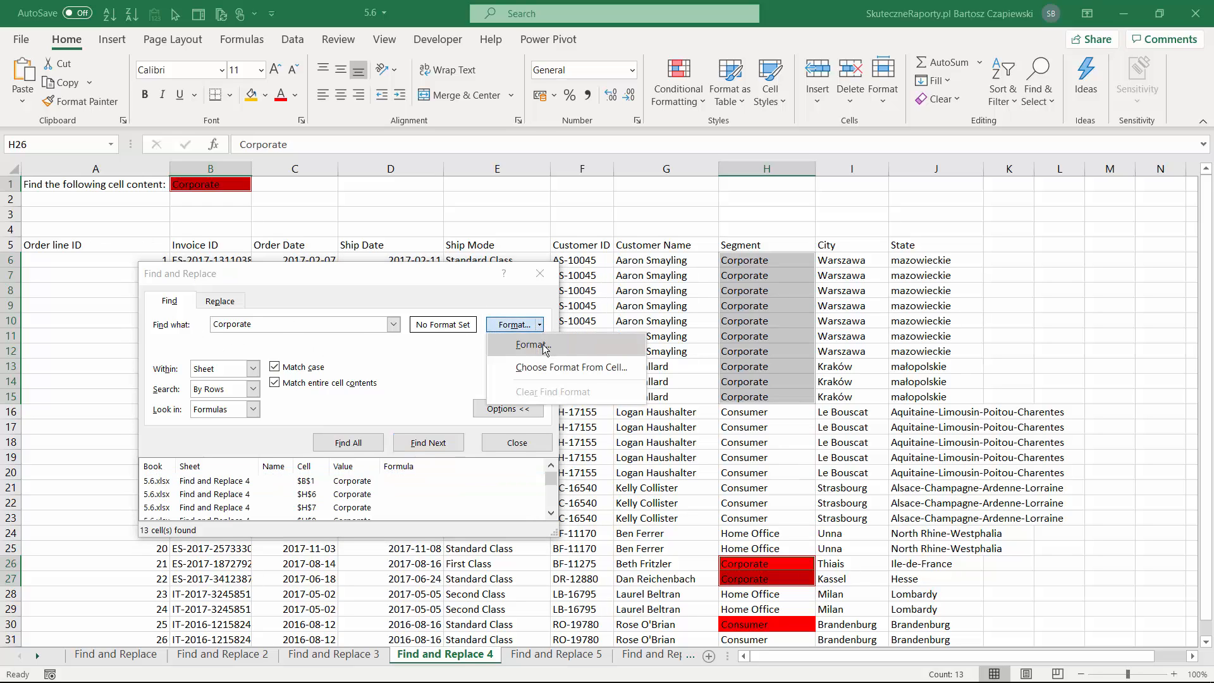
pyautogui.click(533, 345)
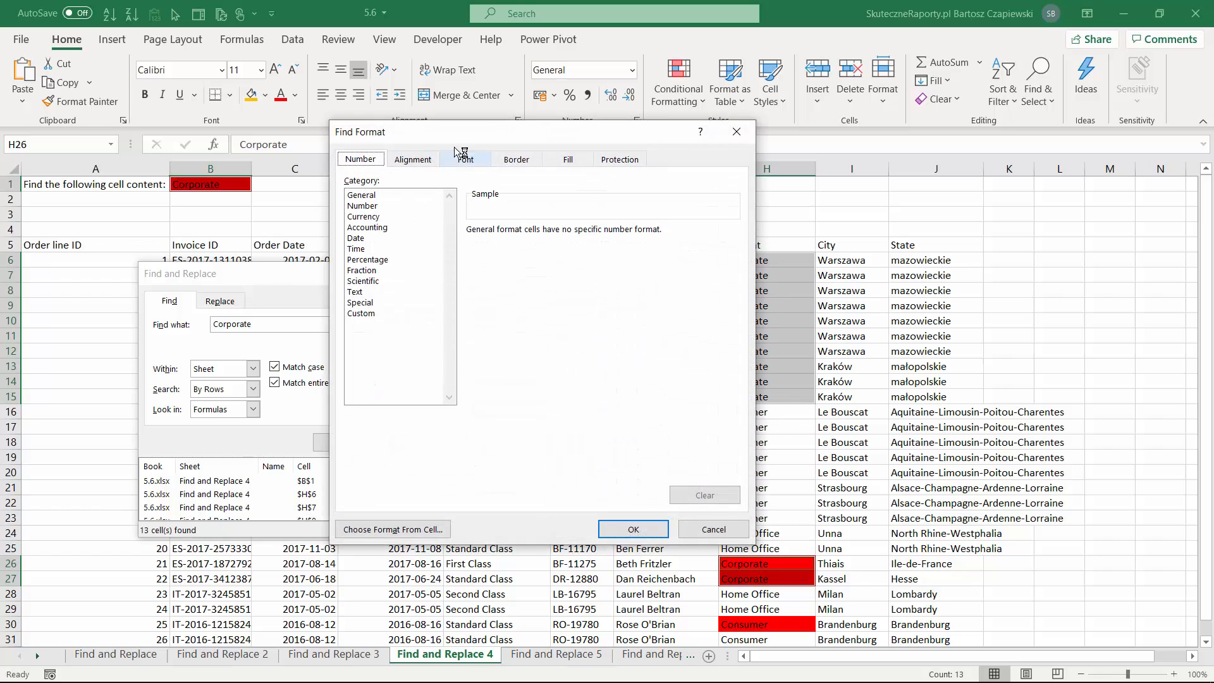
pyautogui.moveTo(452, 134); pyautogui.dragTo(321, 201)
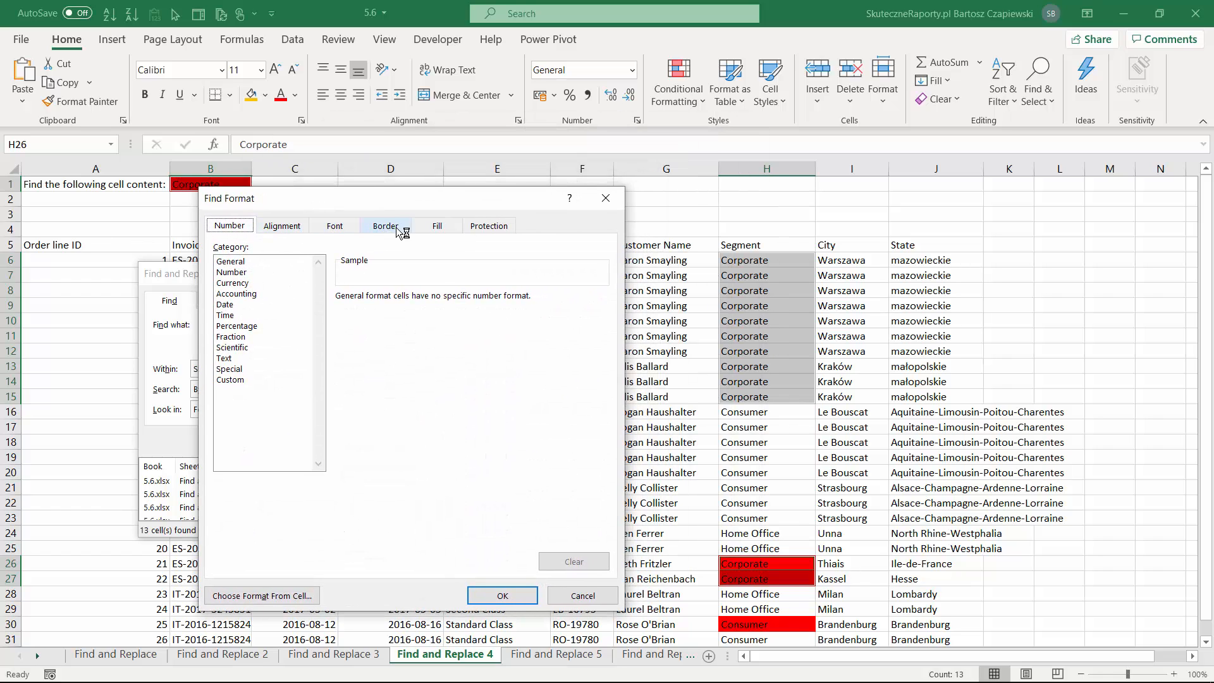
pyautogui.click(437, 225)
pyautogui.click(242, 376)
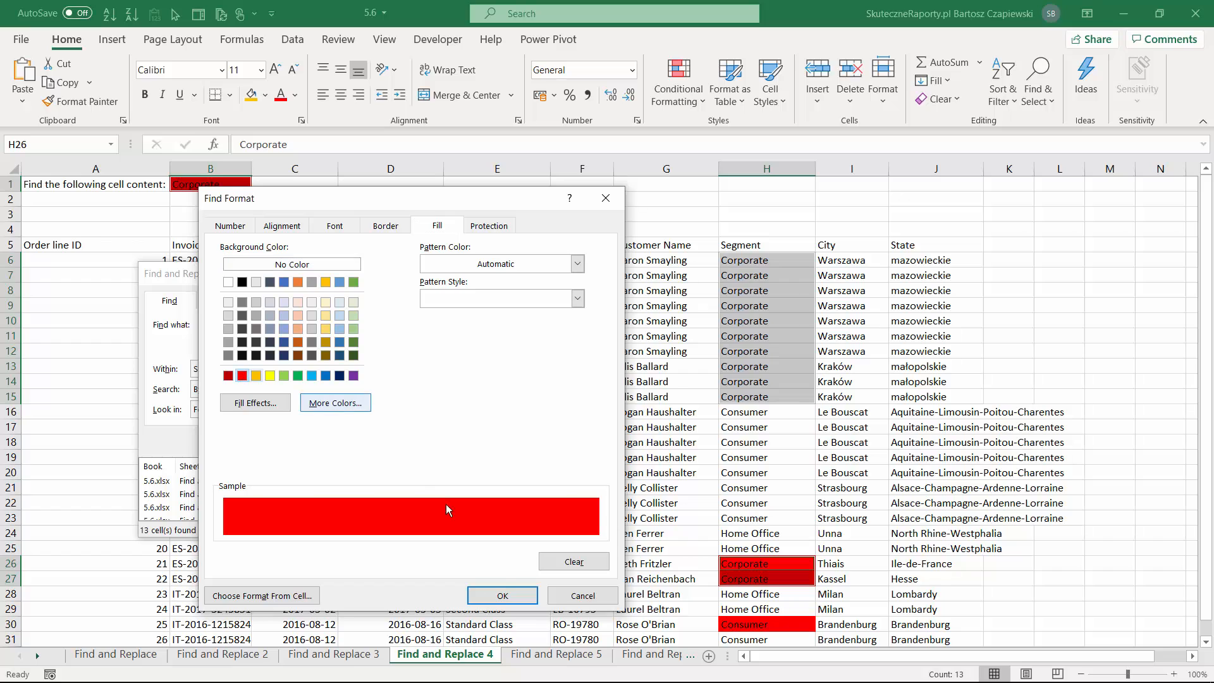
pyautogui.click(502, 596)
# Find all red-filled Corporate cells, select every match, and fill them with the current gold color.
pyautogui.click(350, 445)
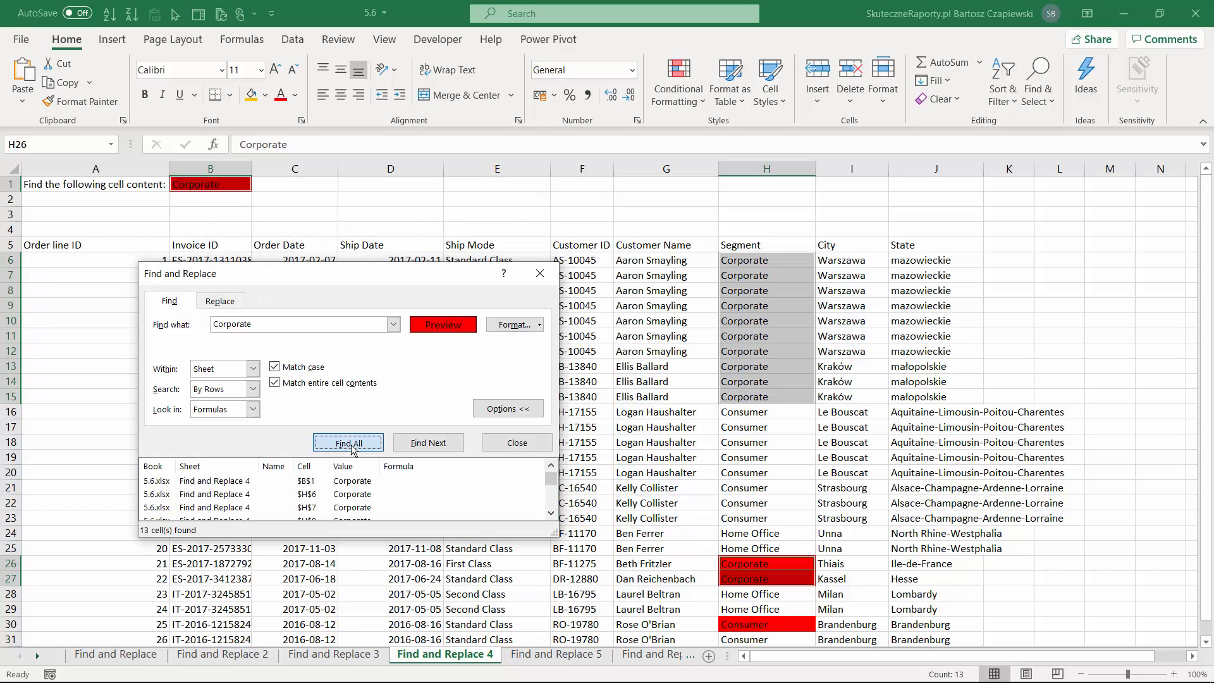
pyautogui.hotkey('ctrl', 'a')
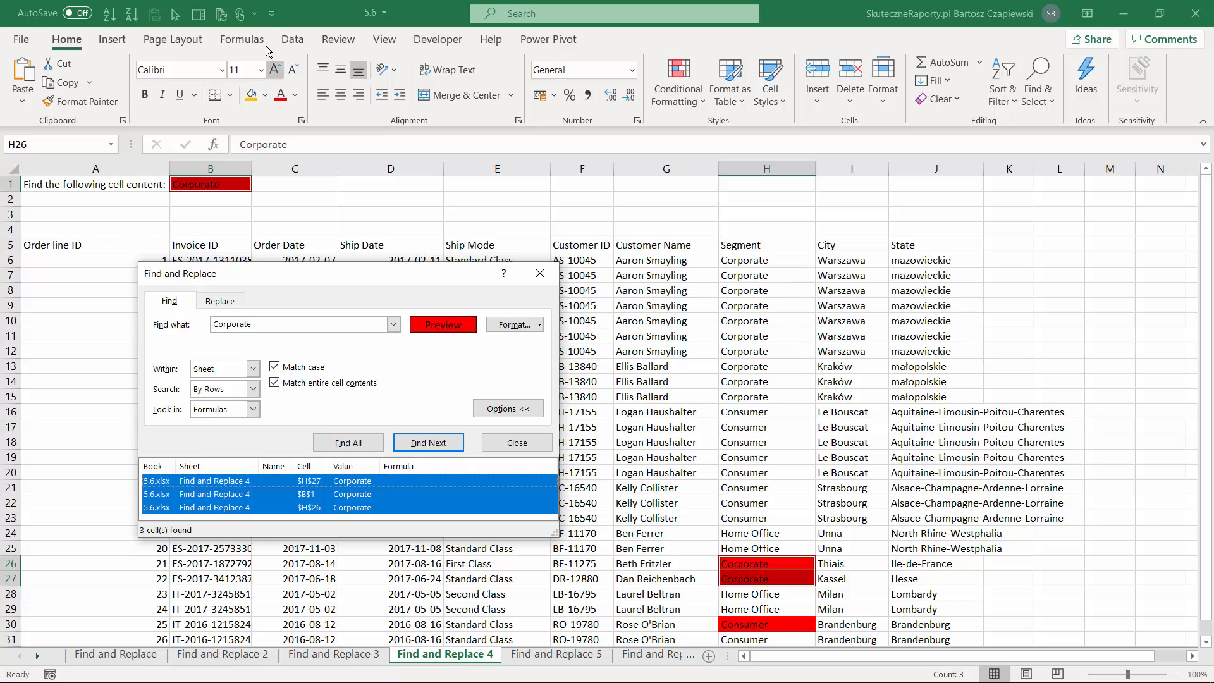
pyautogui.click(252, 96)
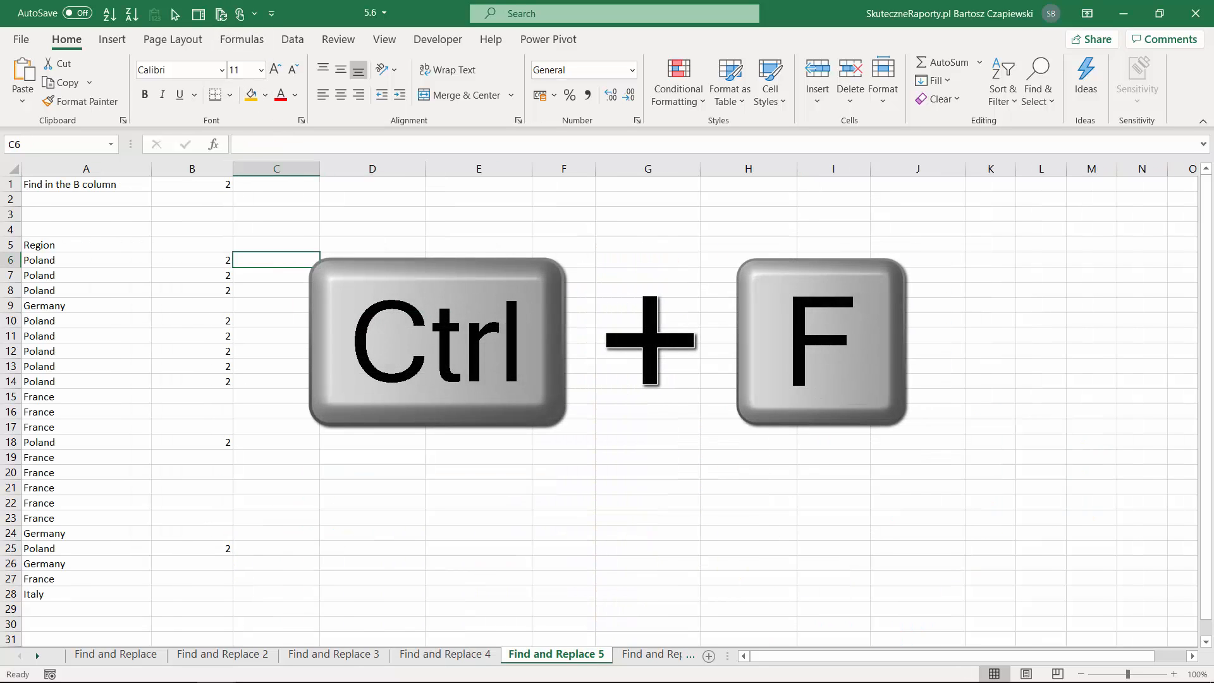
# Set up a search for 2 on Find and Replace 5, with the find format cleared and case and entire-contents matching off.
pyautogui.hotkey('ctrl', 'f')
pyautogui.click(715, 321)
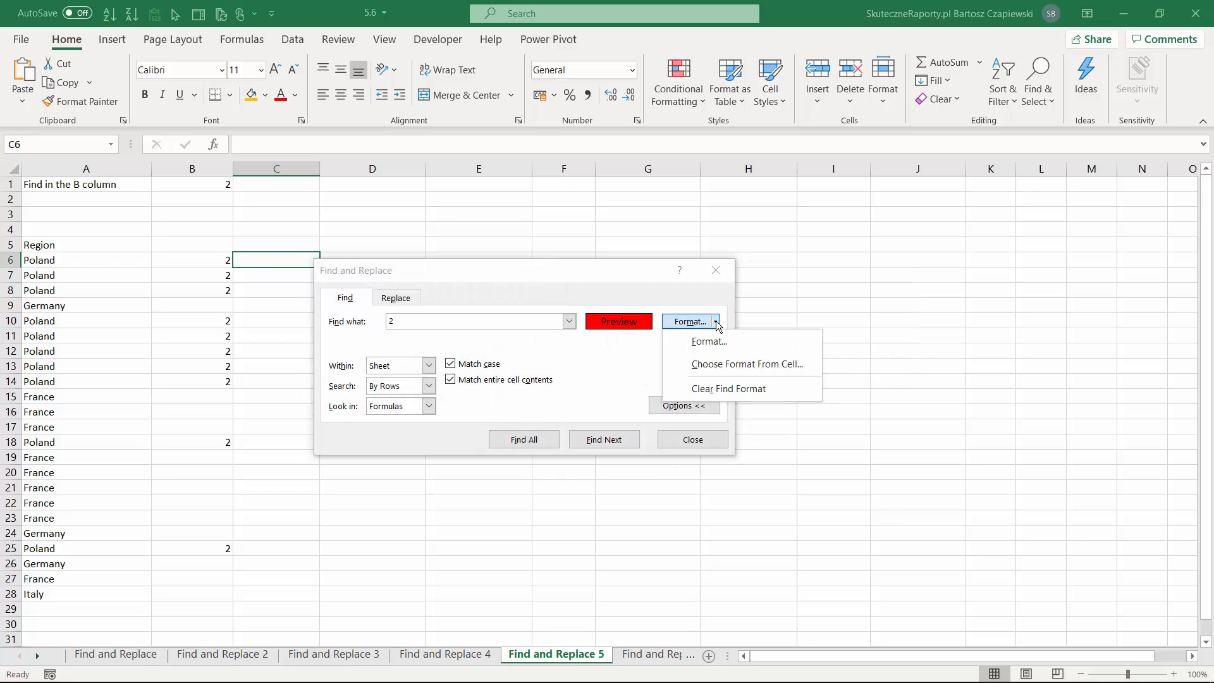
pyautogui.click(716, 389)
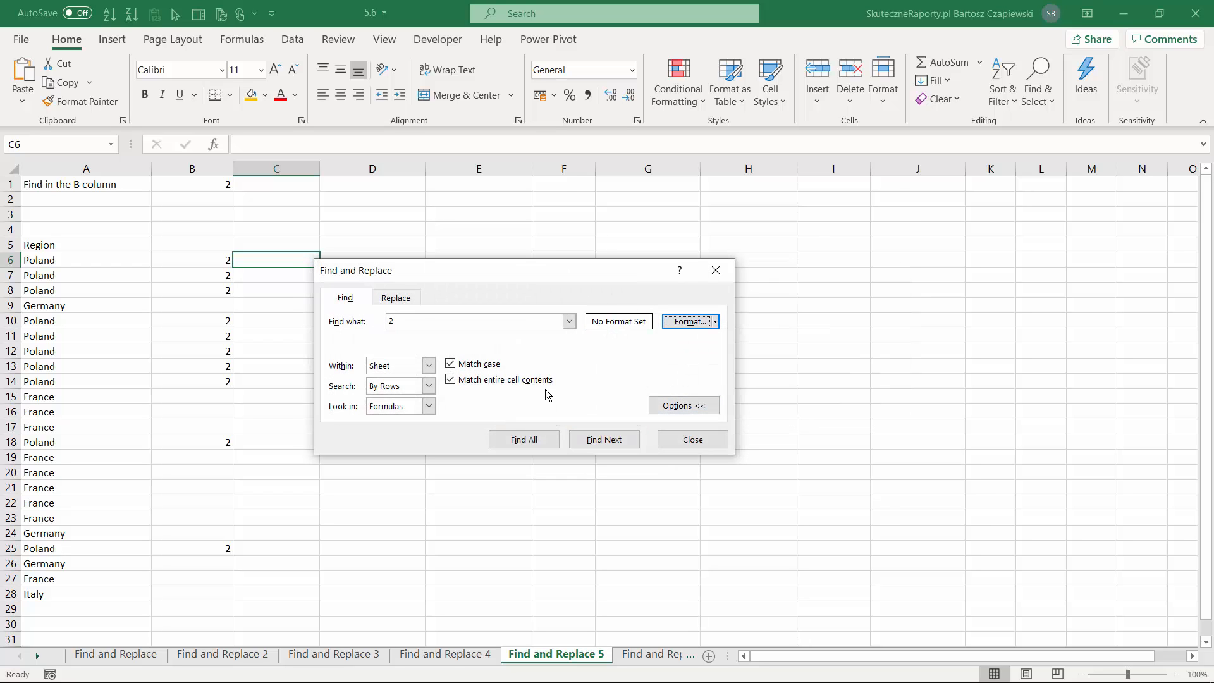
pyautogui.click(456, 368)
pyautogui.click(457, 381)
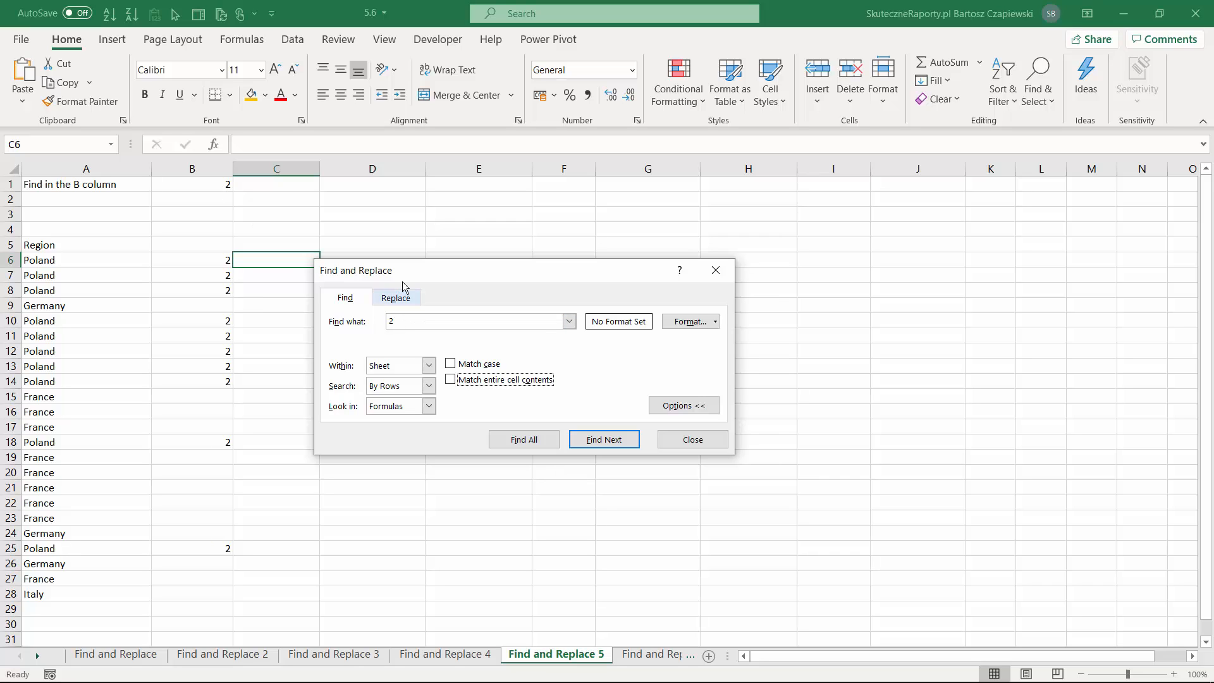
# Find all cells whose formulas contain 2, select every match, and close the search.
pyautogui.moveTo(408, 271); pyautogui.dragTo(450, 238)
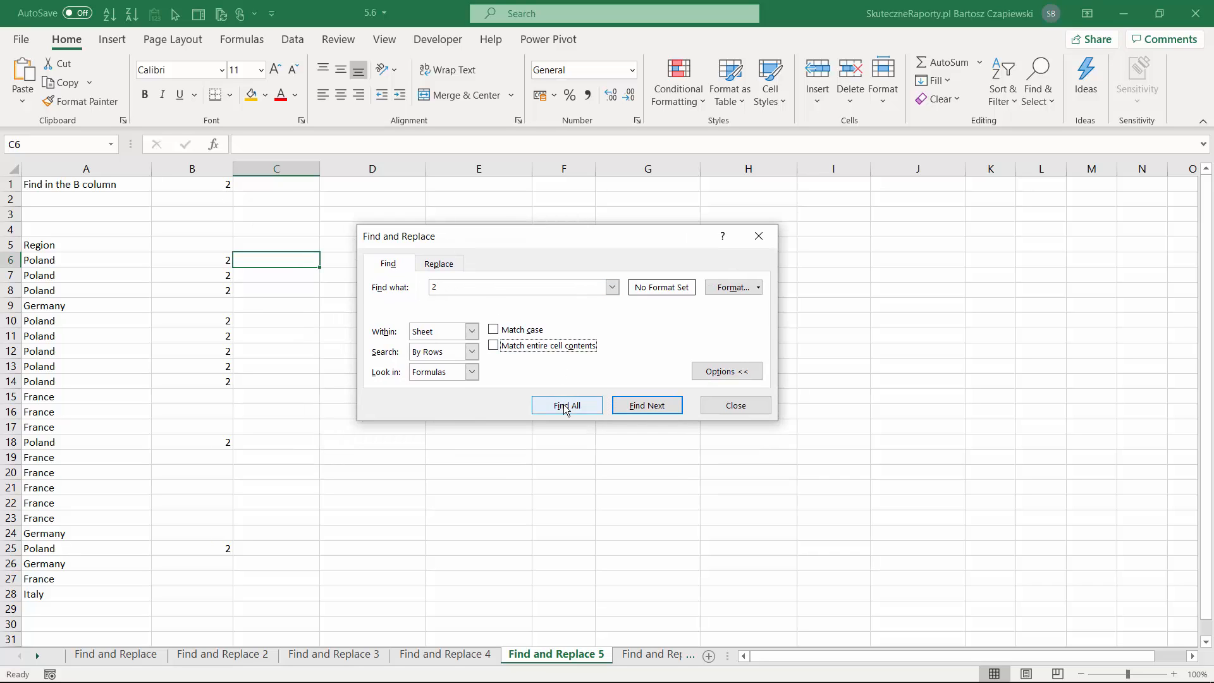
pyautogui.click(565, 406)
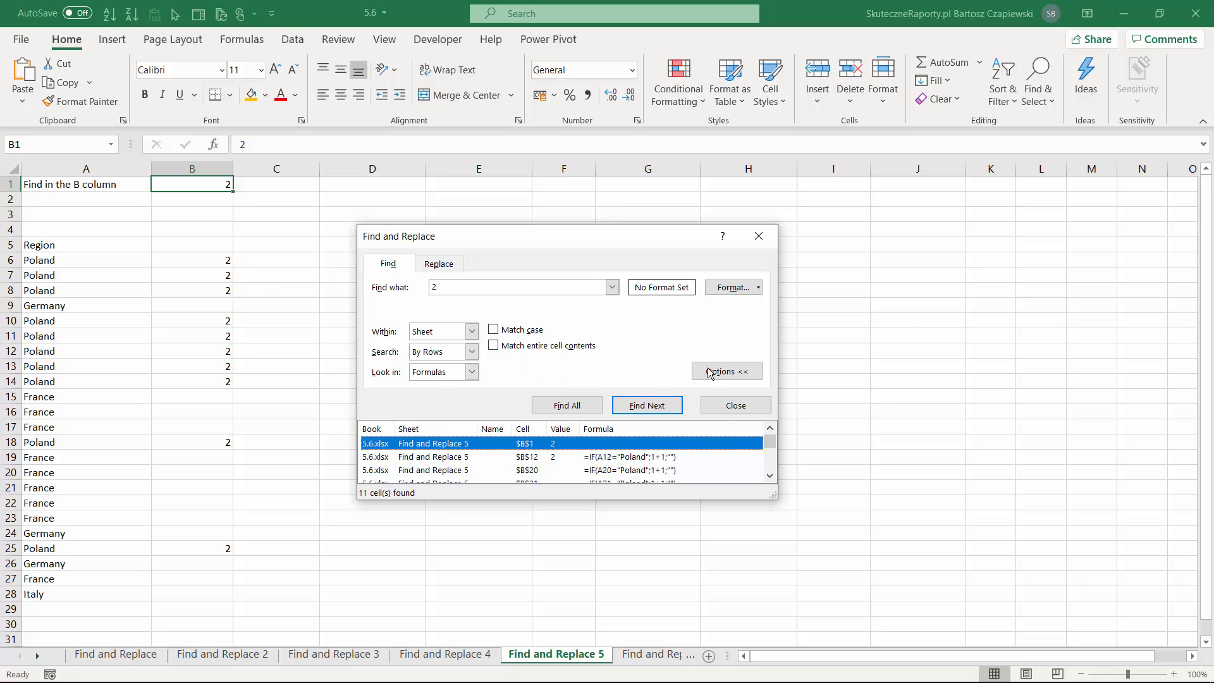
pyautogui.hotkey('ctrl', 'a')
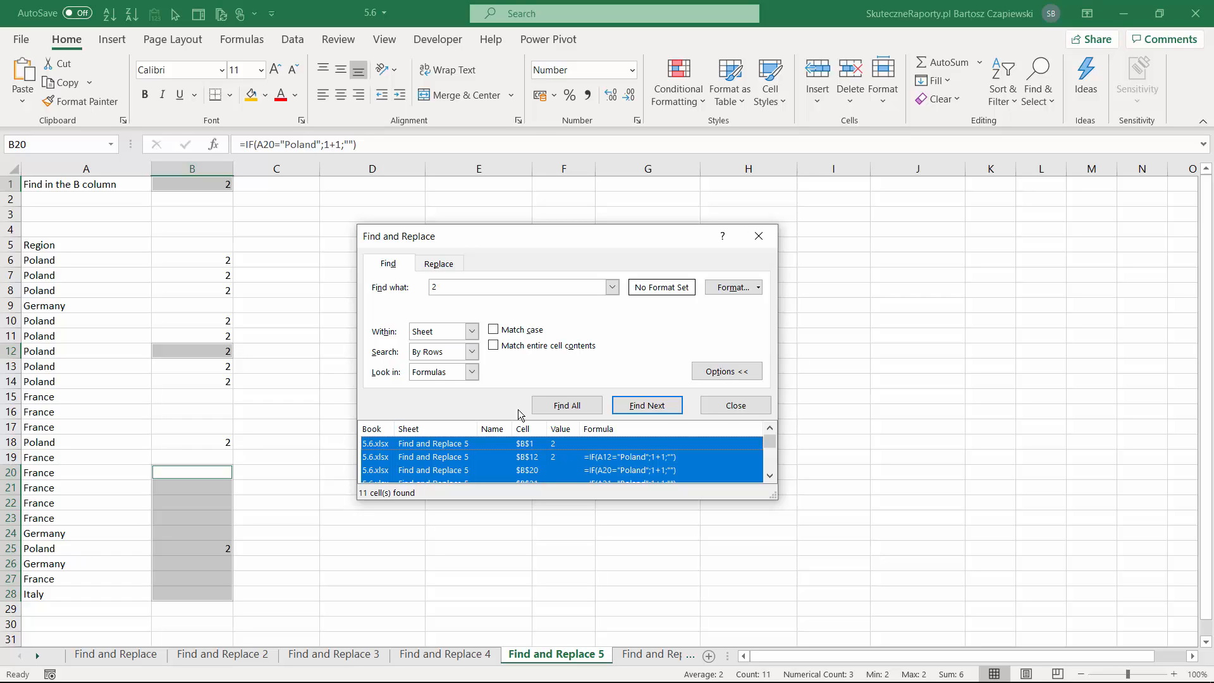
pyautogui.click(725, 412)
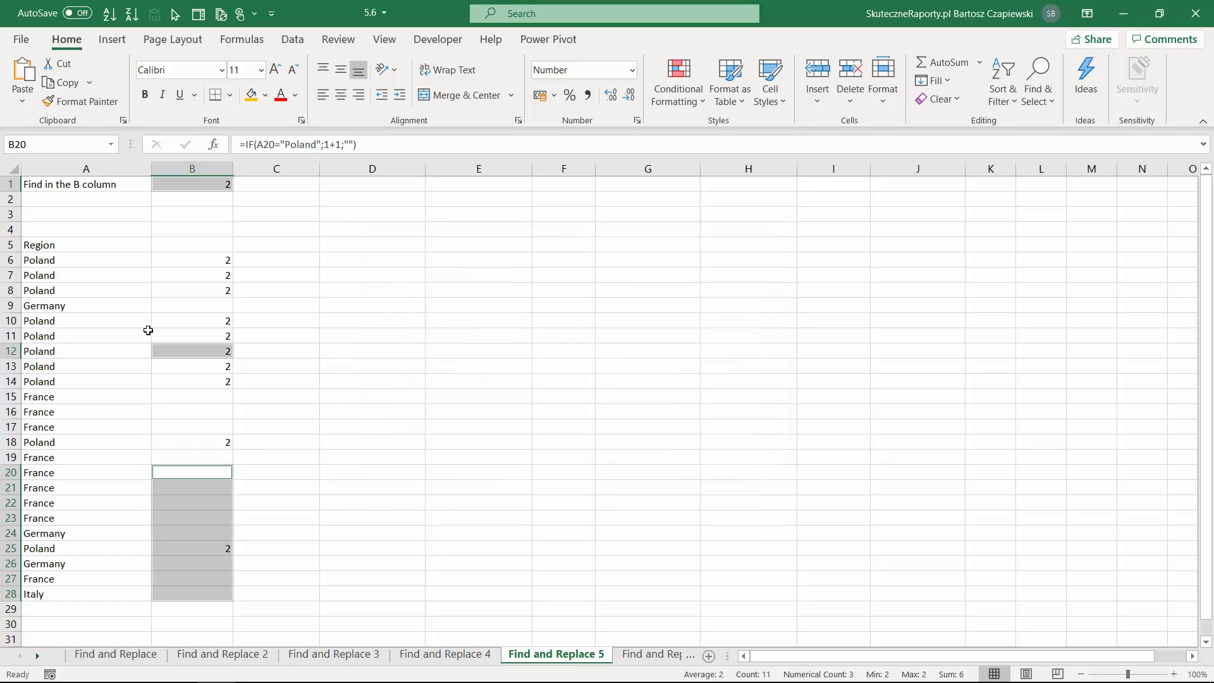
# Inspect the underlying contents of cells B12, B26 and B1.
pyautogui.click(196, 352)
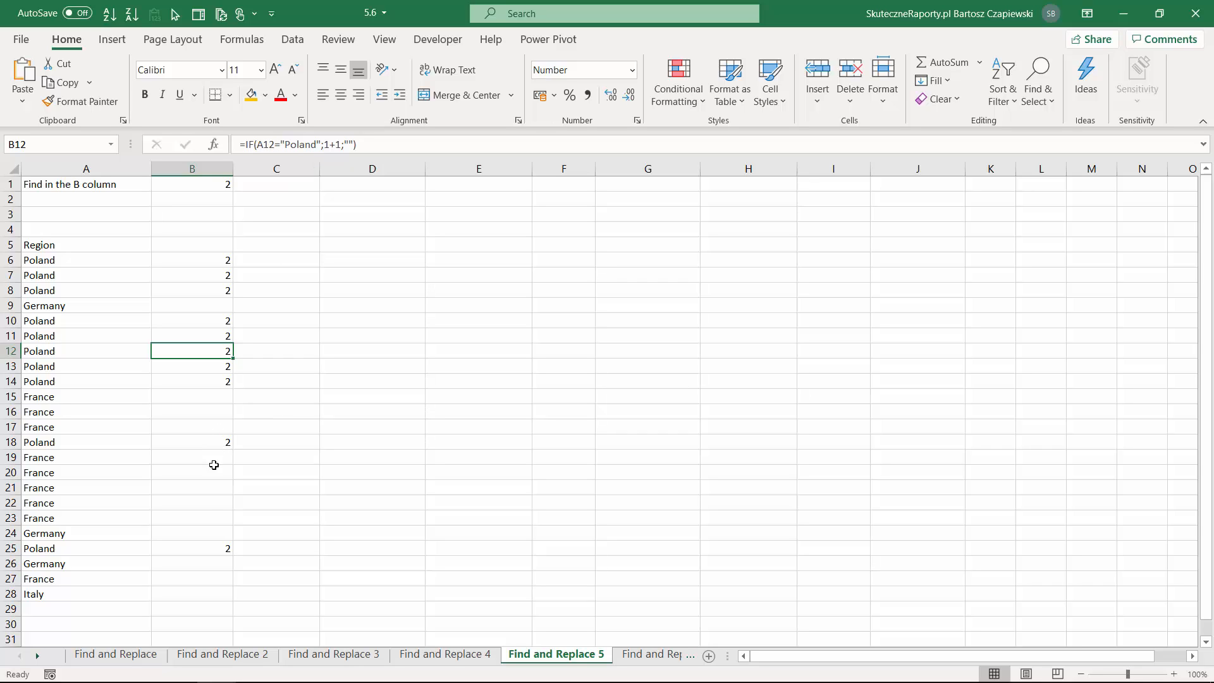
pyautogui.click(214, 565)
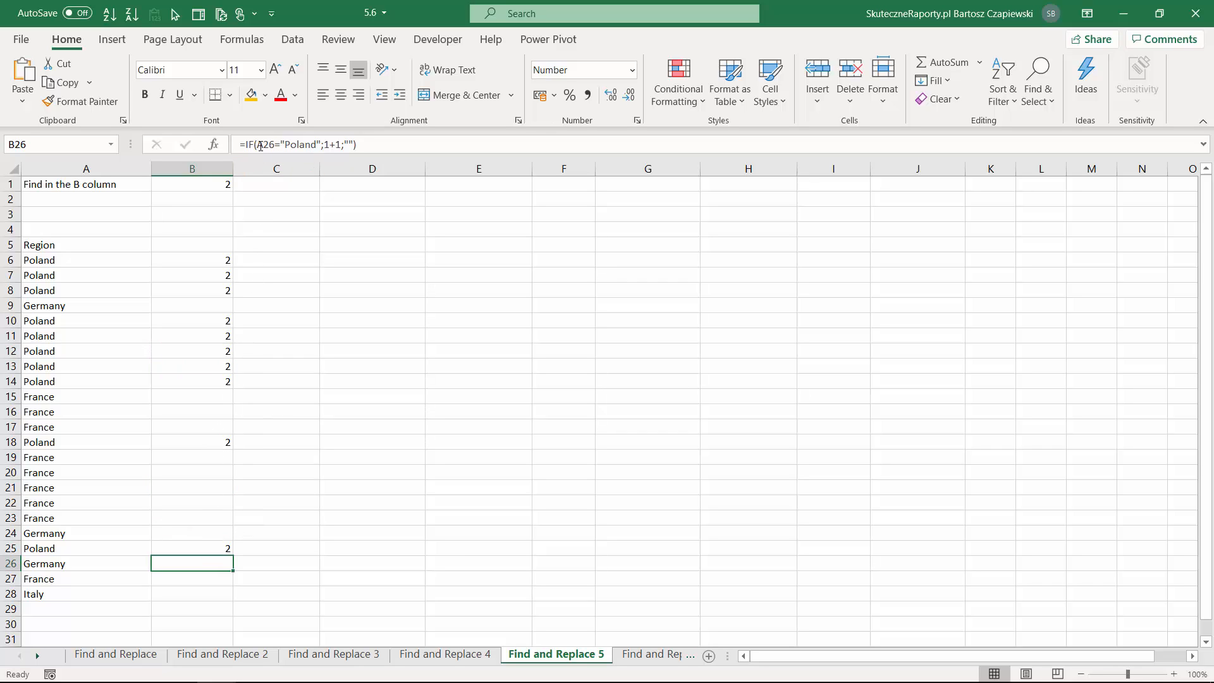
pyautogui.click(198, 183)
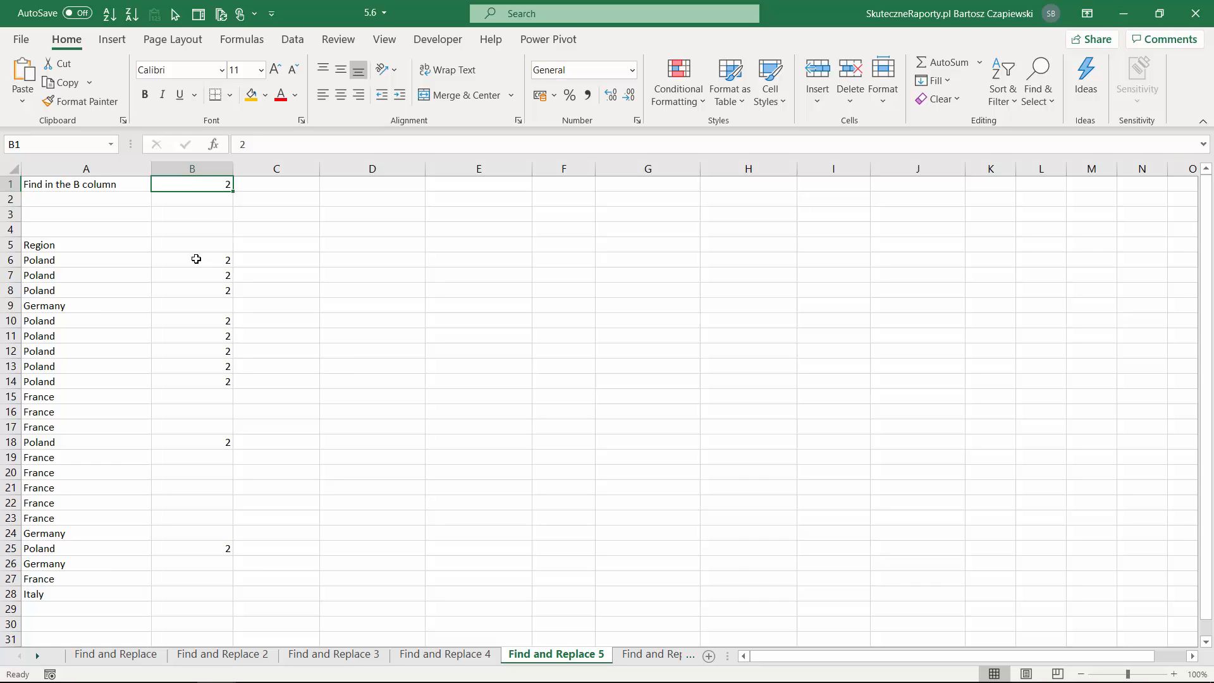
# Find all cells whose values contain 2, and fill every match with the current gold color.
pyautogui.hotkey('ctrl', 'f')
pyautogui.moveTo(445, 291); pyautogui.dragTo(379, 197)
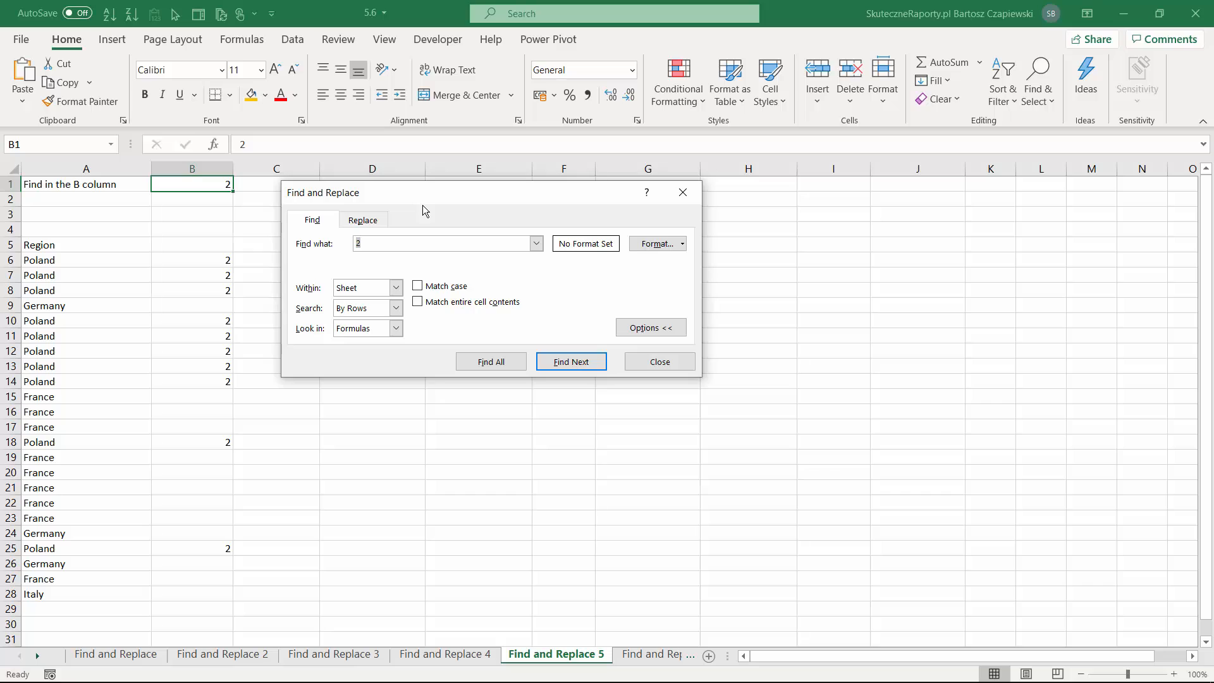
pyautogui.click(395, 329)
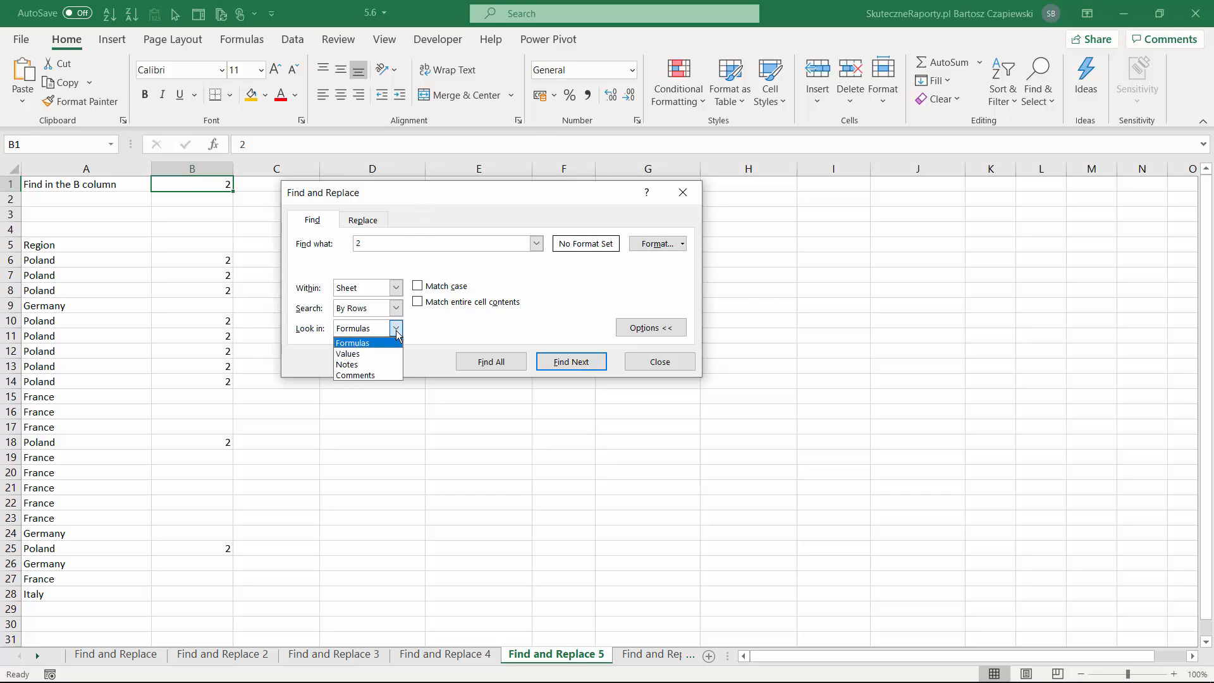
pyautogui.click(355, 354)
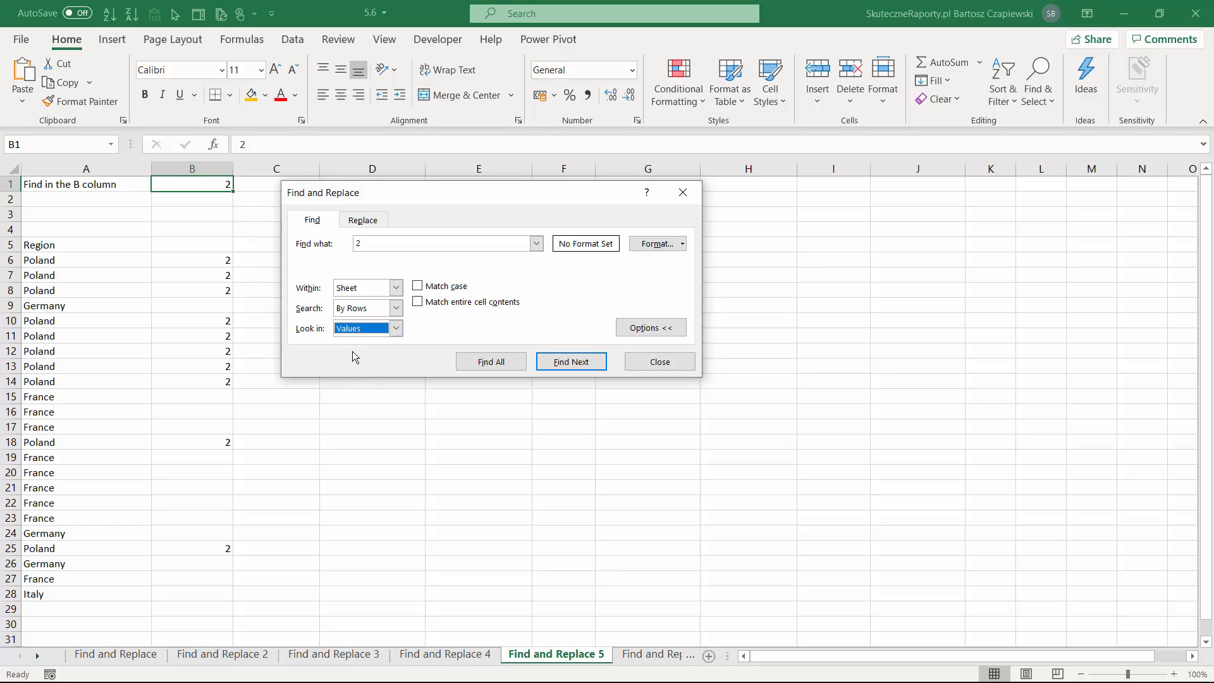
pyautogui.click(500, 362)
pyautogui.hotkey('ctrl', 'a')
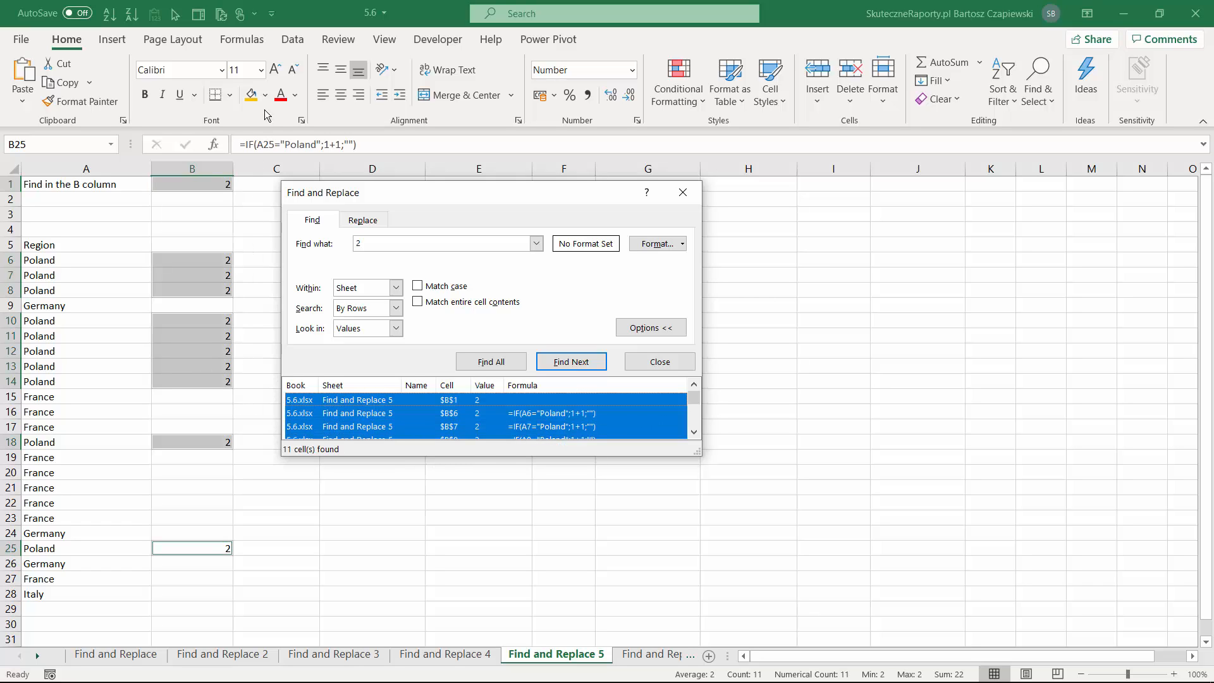
pyautogui.click(251, 94)
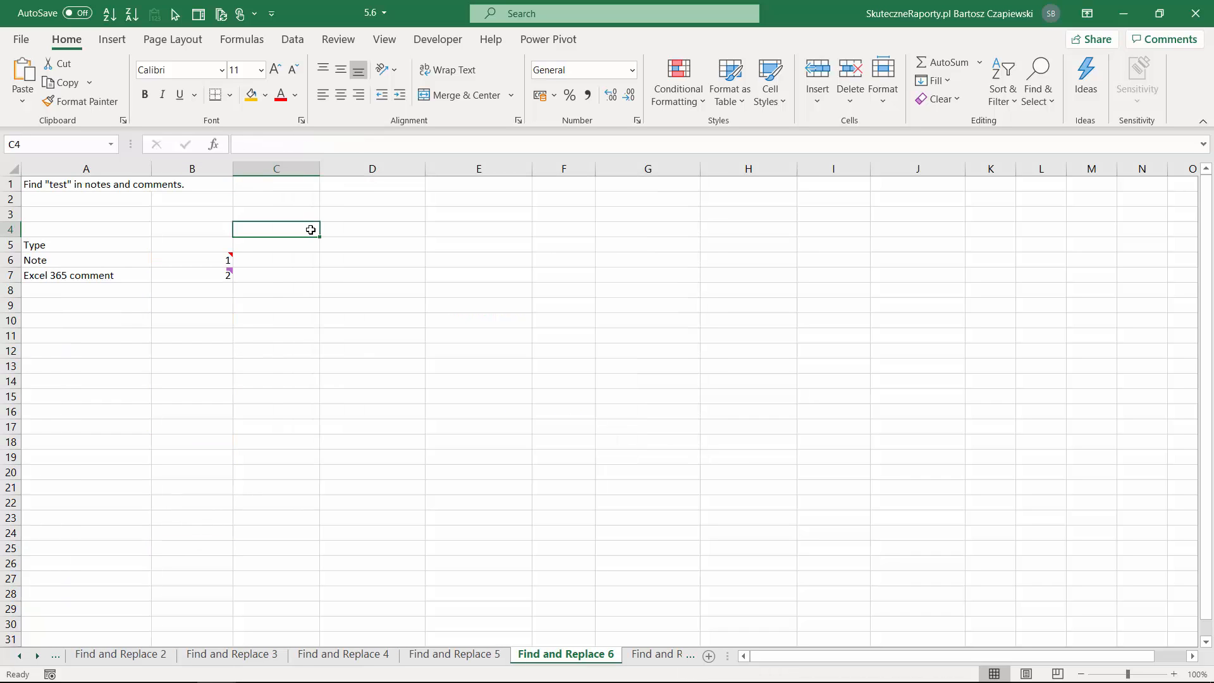
# Start a search on Find and Replace 6 and review its scope and direction options, keeping Sheet and By Rows.
pyautogui.hotkey('ctrl', 'f')
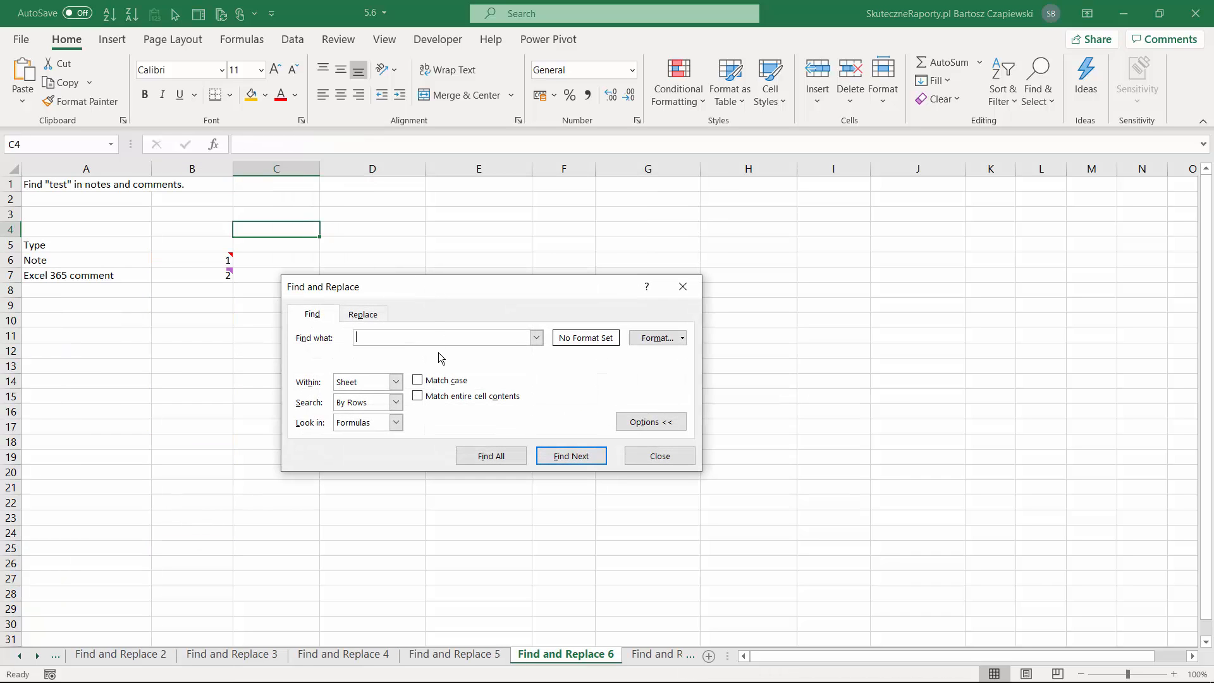
pyautogui.click(382, 382)
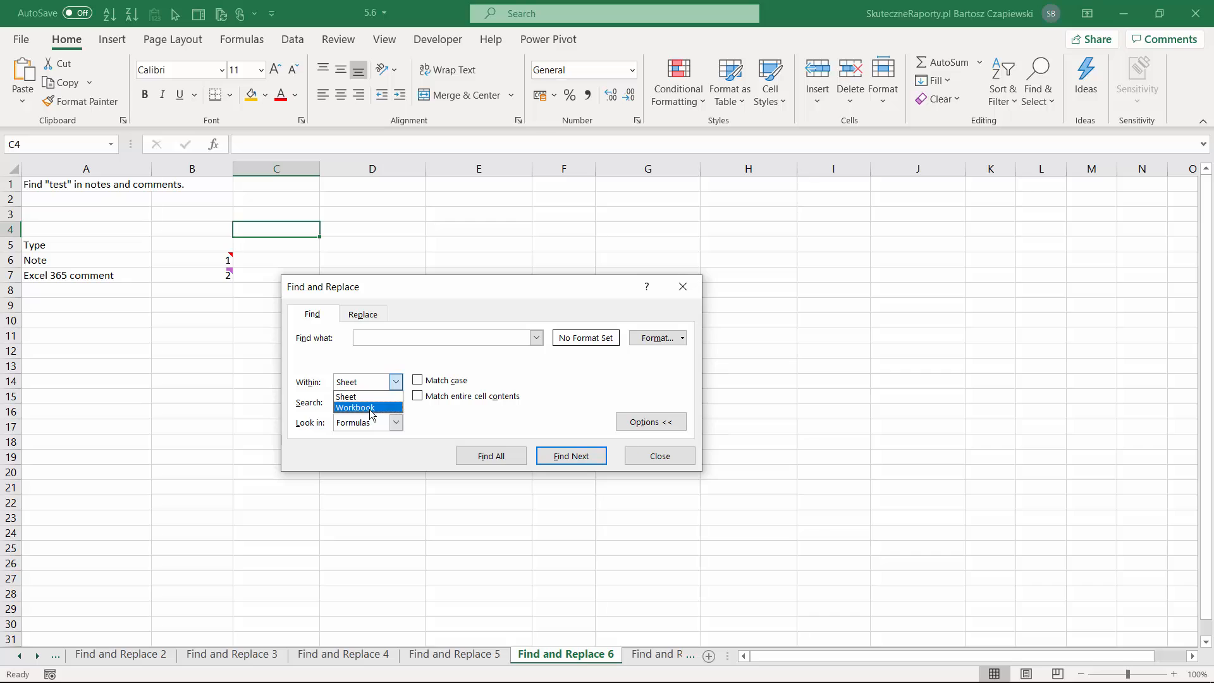
pyautogui.click(364, 368)
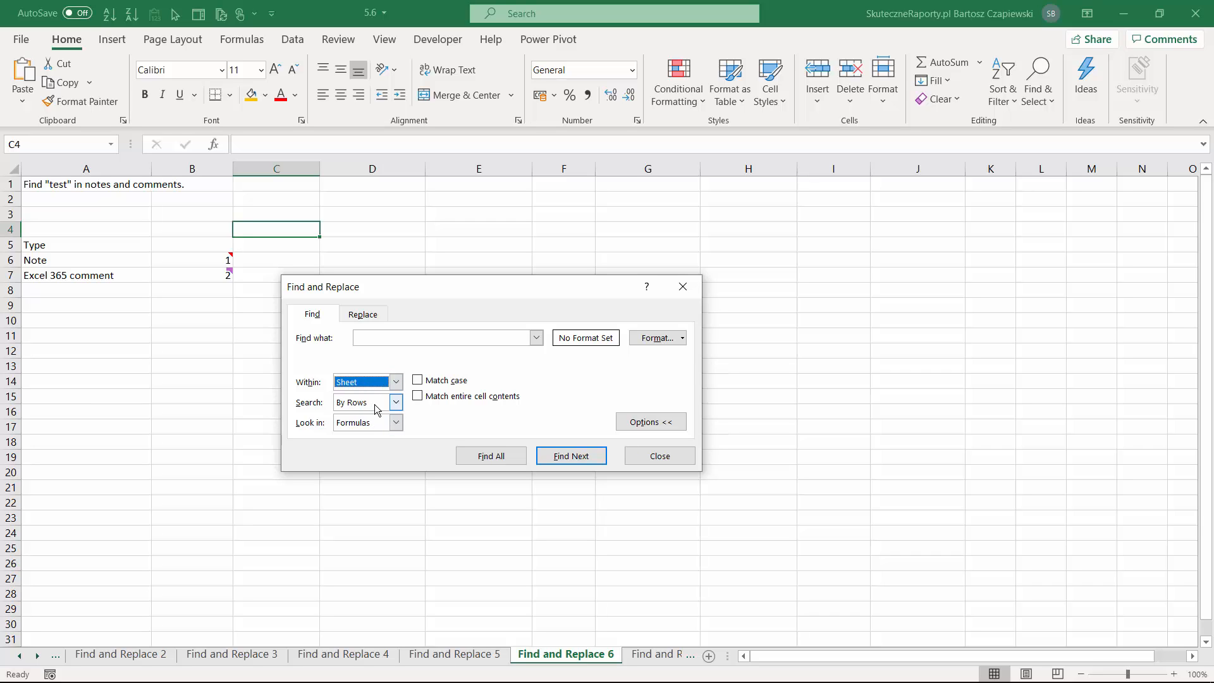
pyautogui.click(374, 406)
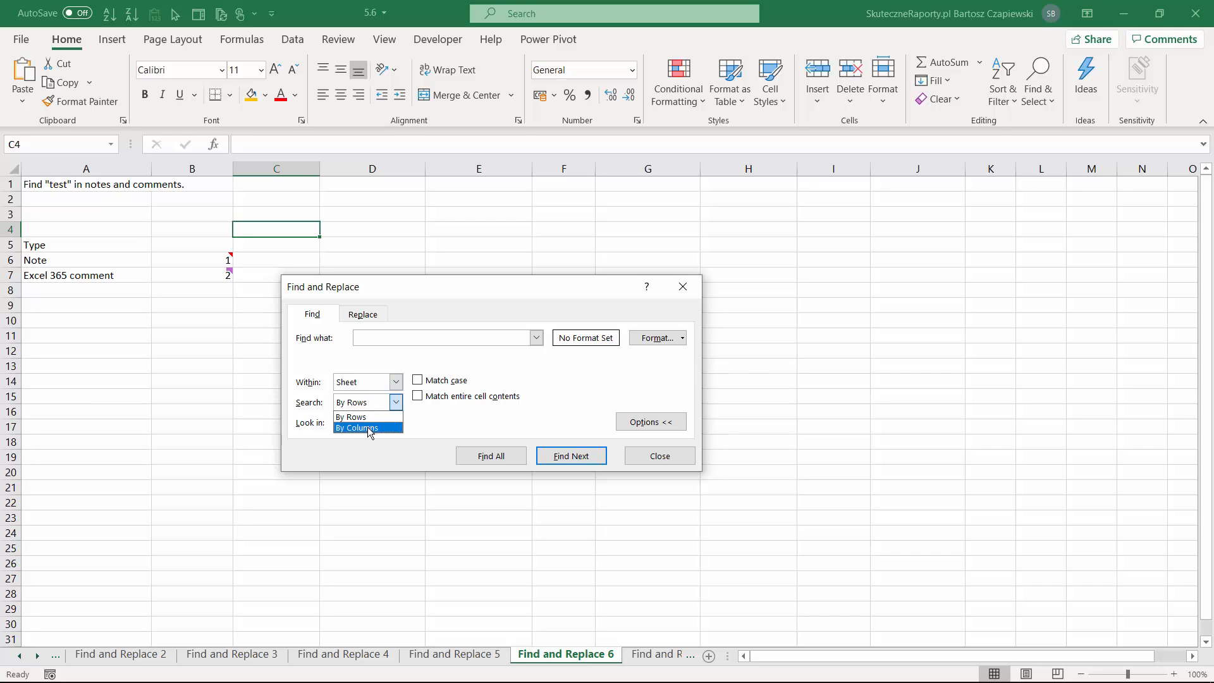
pyautogui.click(380, 400)
# Find all notes on the sheet containing test, and view the note on the matching cell.
pyautogui.click(390, 427)
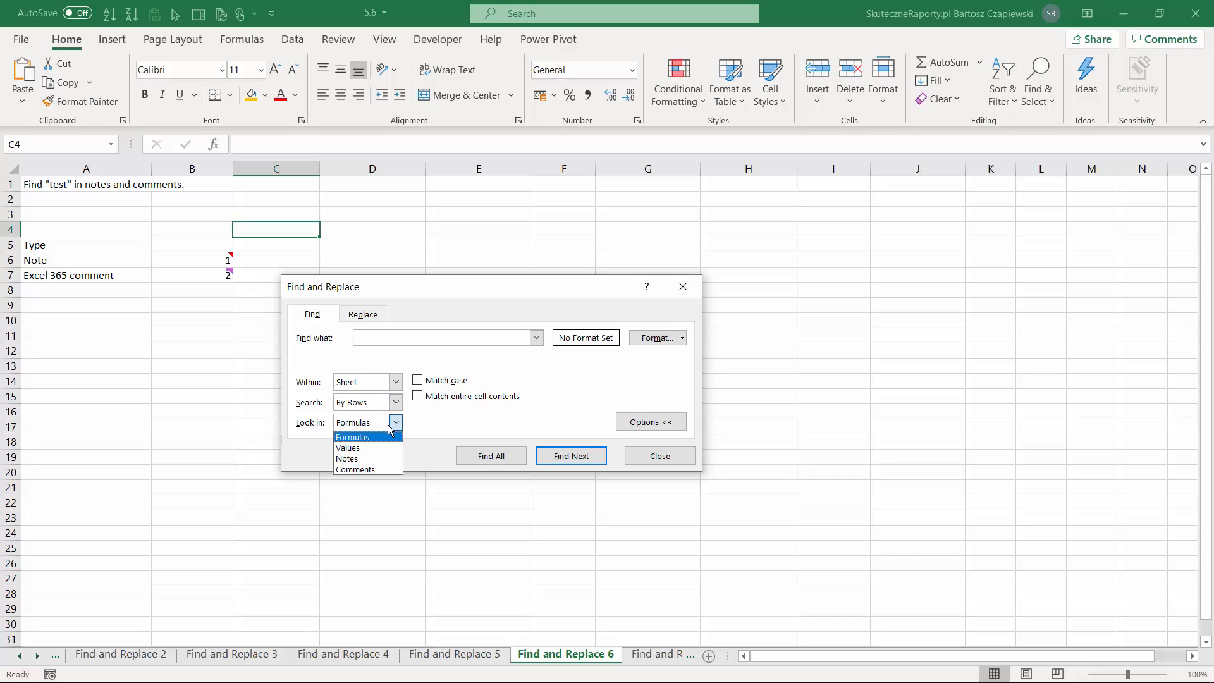
pyautogui.click(382, 460)
pyautogui.click(370, 336)
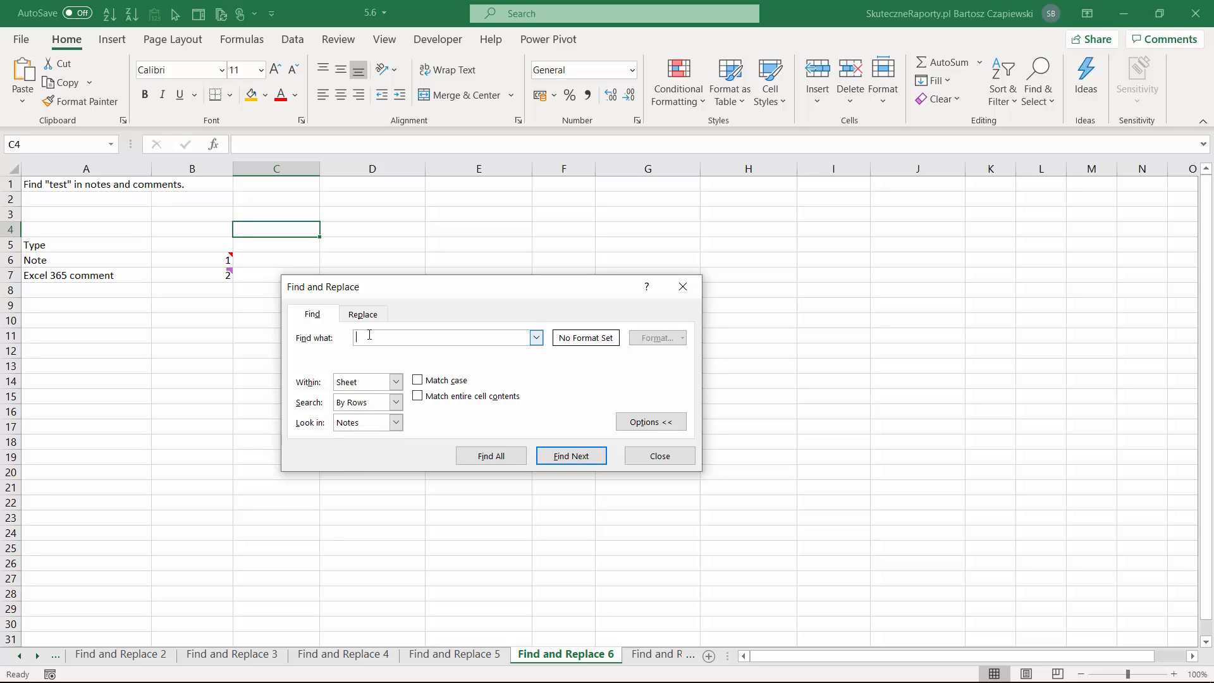
pyautogui.write('test')
pyautogui.click(503, 456)
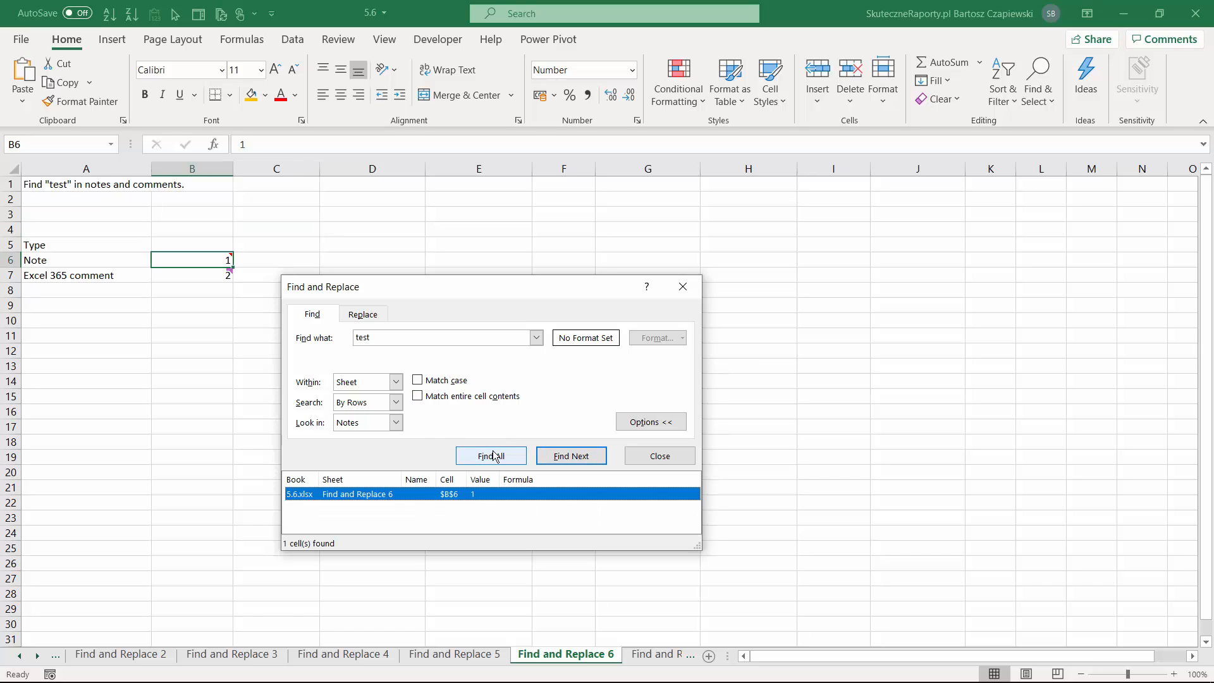
pyautogui.moveTo(207, 260)
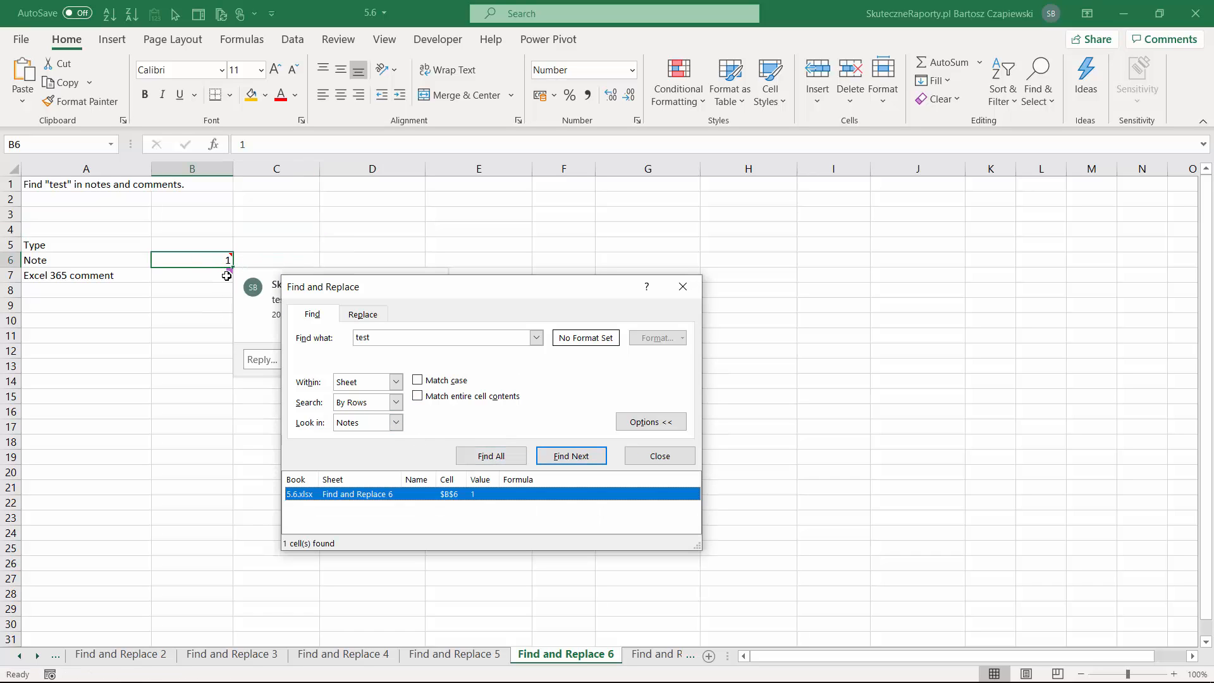
# Find all comments containing test, view the matching cell's comment, and go to the Find and Replace 7 sheet.
pyautogui.click(396, 424)
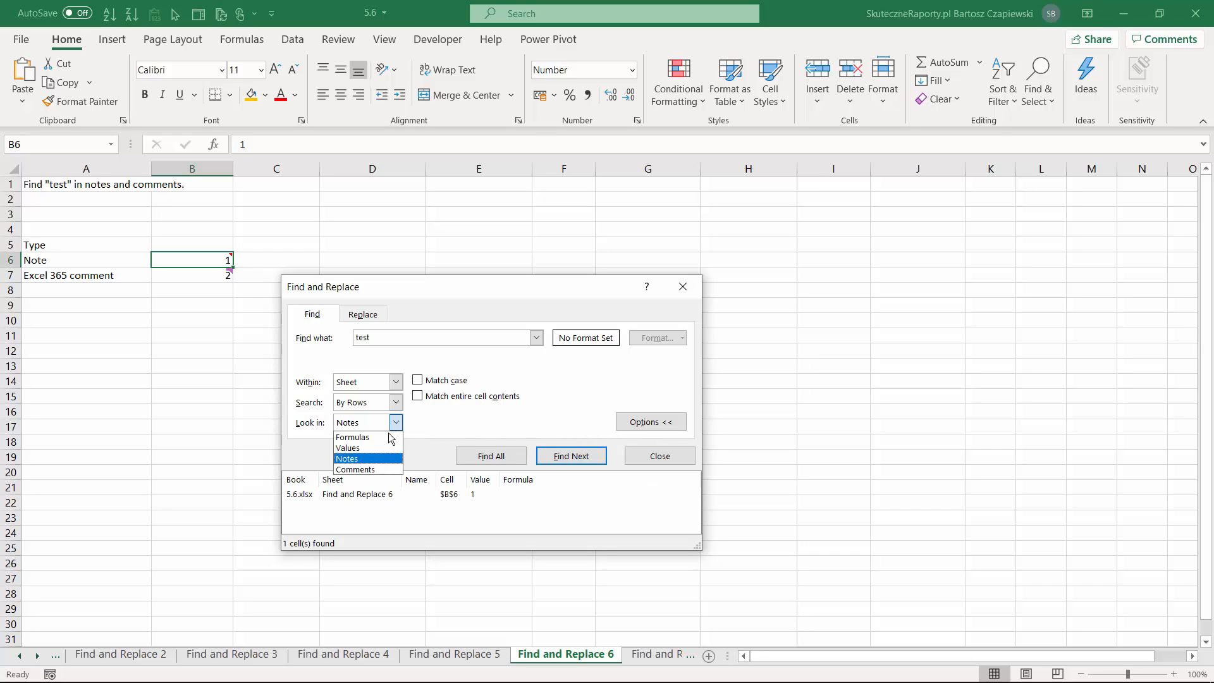
pyautogui.click(377, 474)
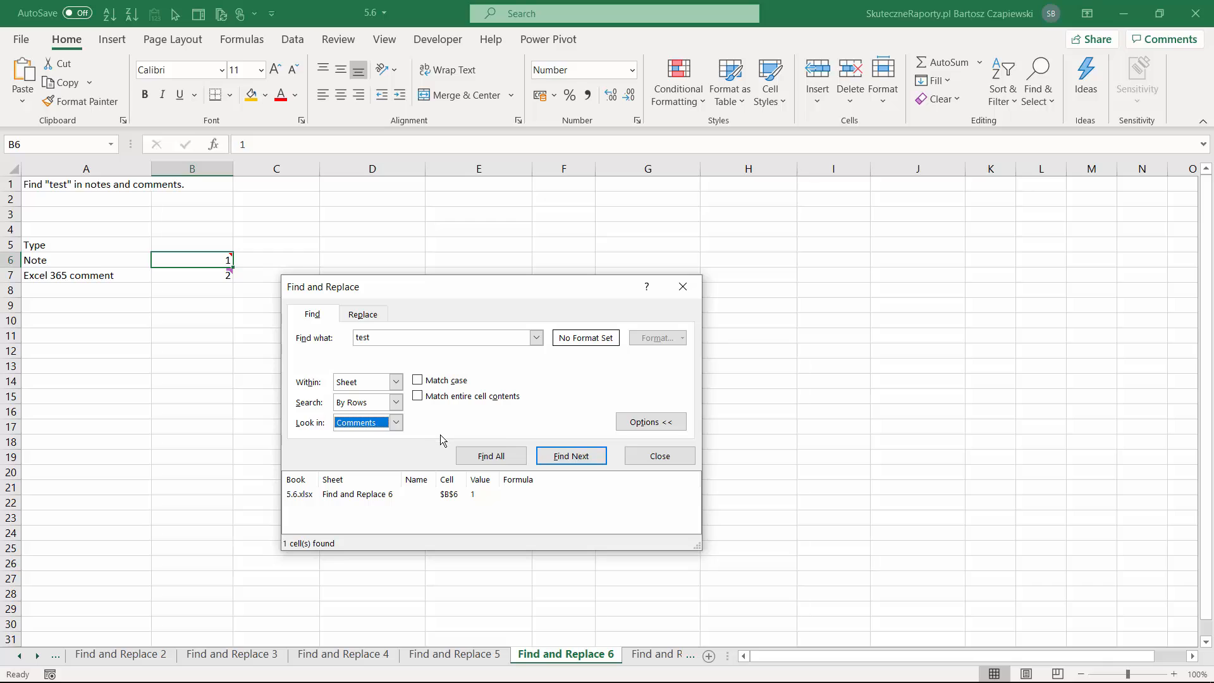
pyautogui.click(491, 457)
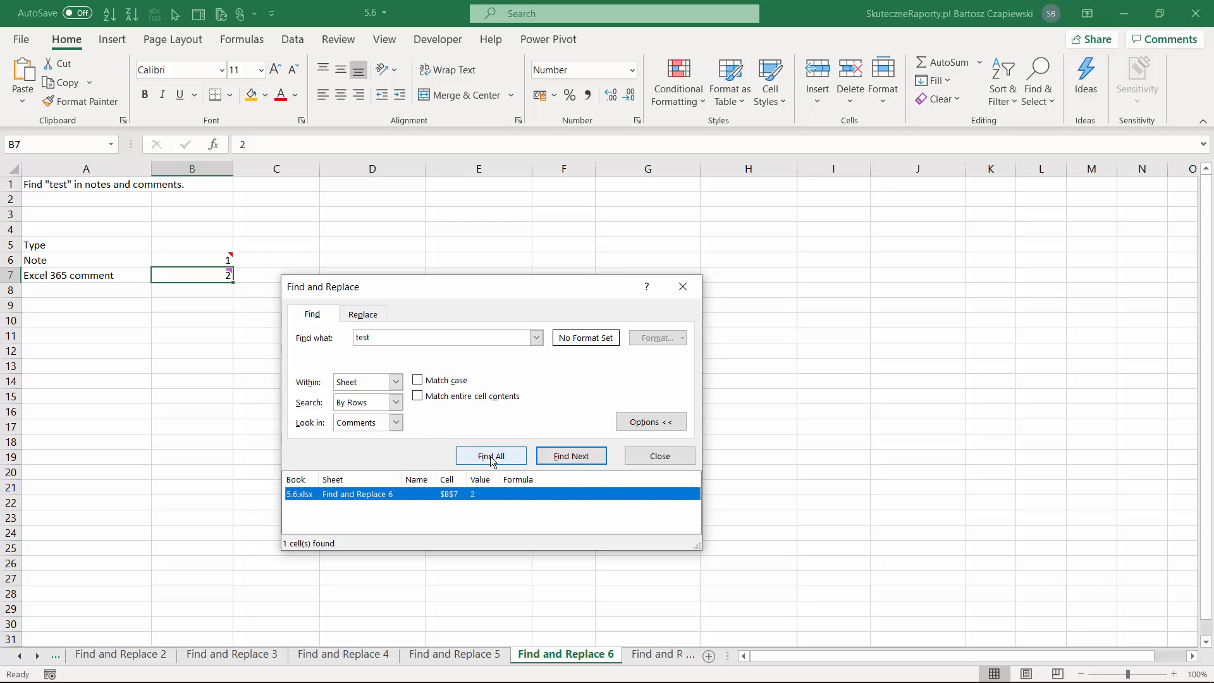
pyautogui.moveTo(208, 277)
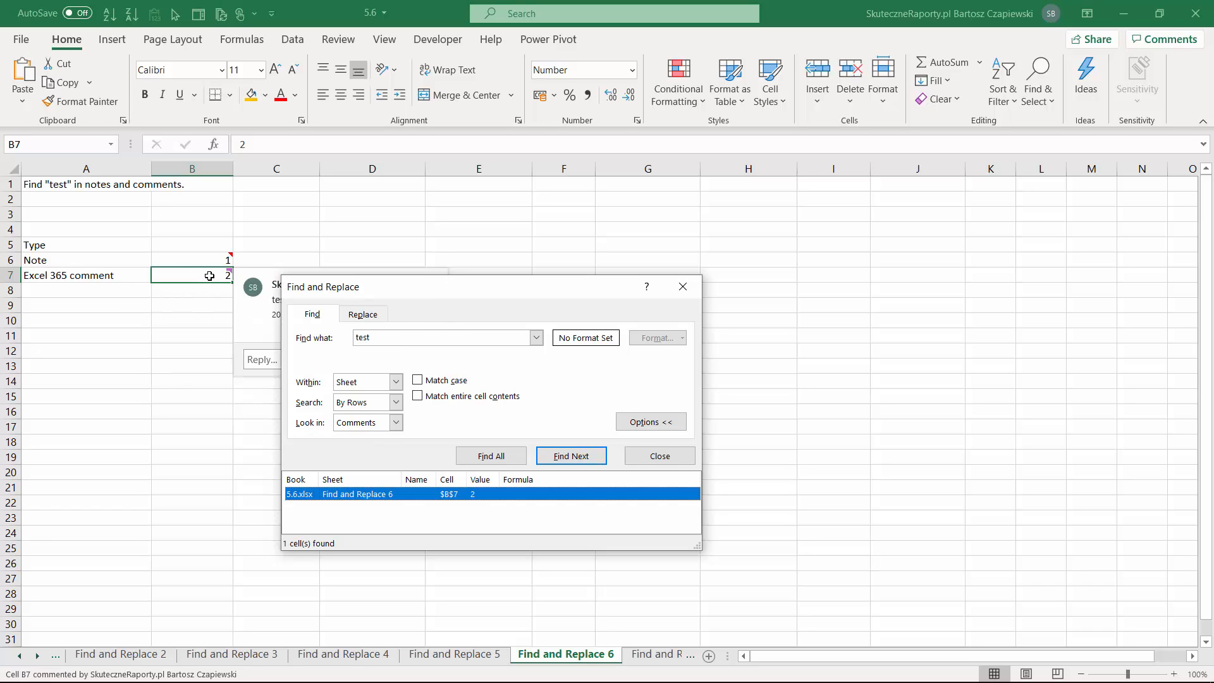
pyautogui.click(649, 456)
pyautogui.hotkey('ctrl', 'pagedown')
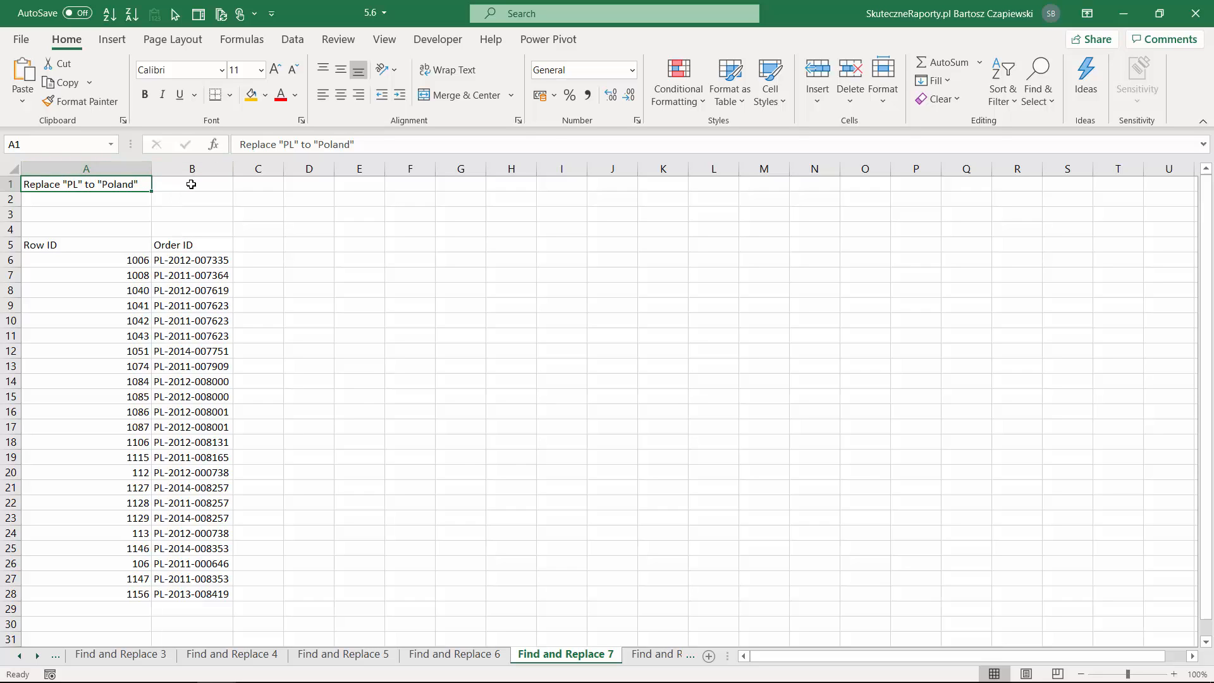
# Find all cells on the sheet whose formulas contain PL, select every match, and close the search.
pyautogui.hotkey('ctrl', 'f')
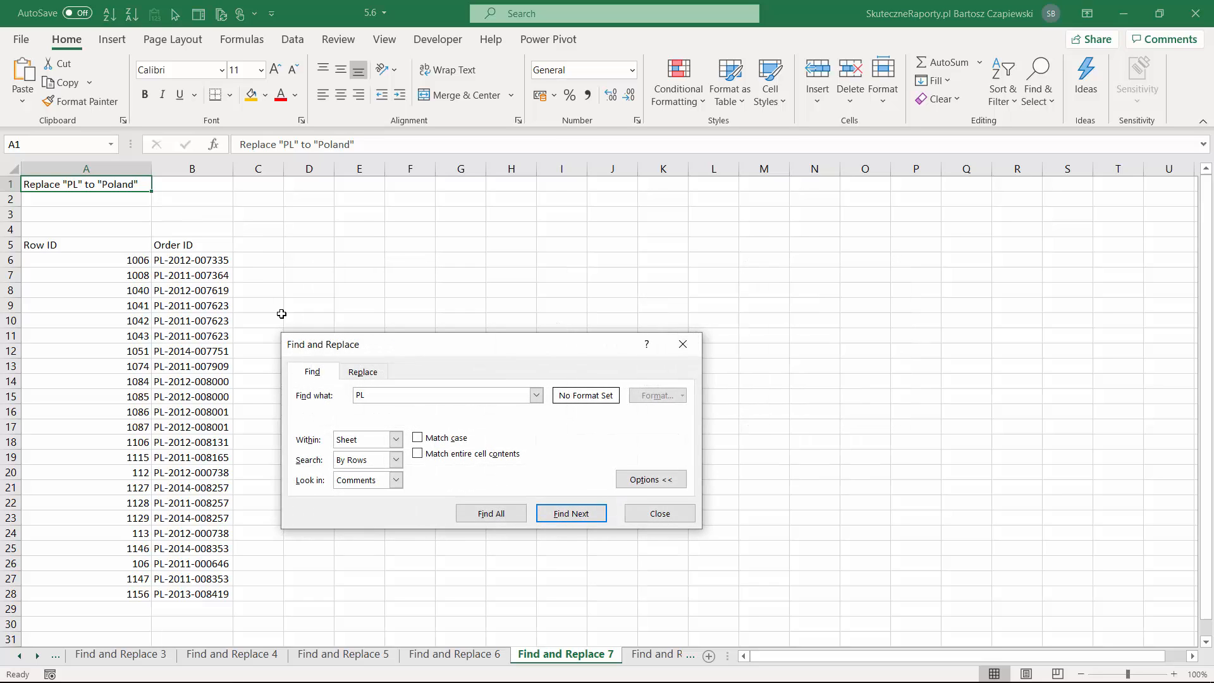
pyautogui.click(396, 480)
pyautogui.click(361, 492)
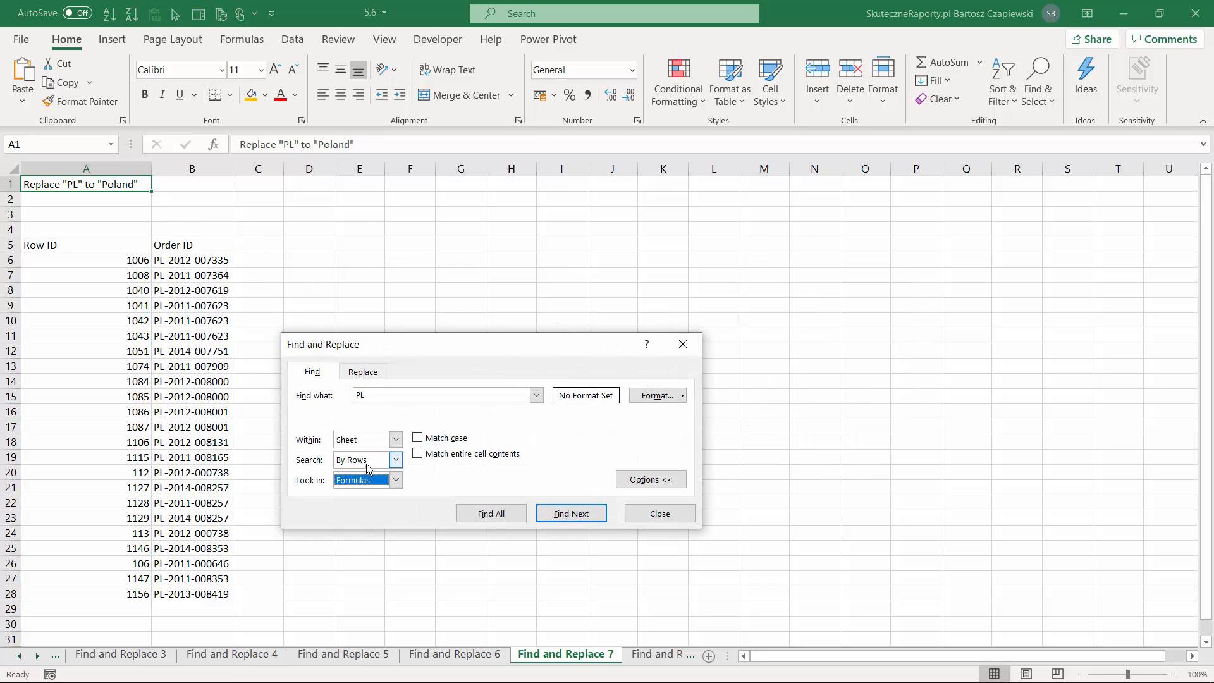
pyautogui.click(505, 515)
pyautogui.click(404, 566)
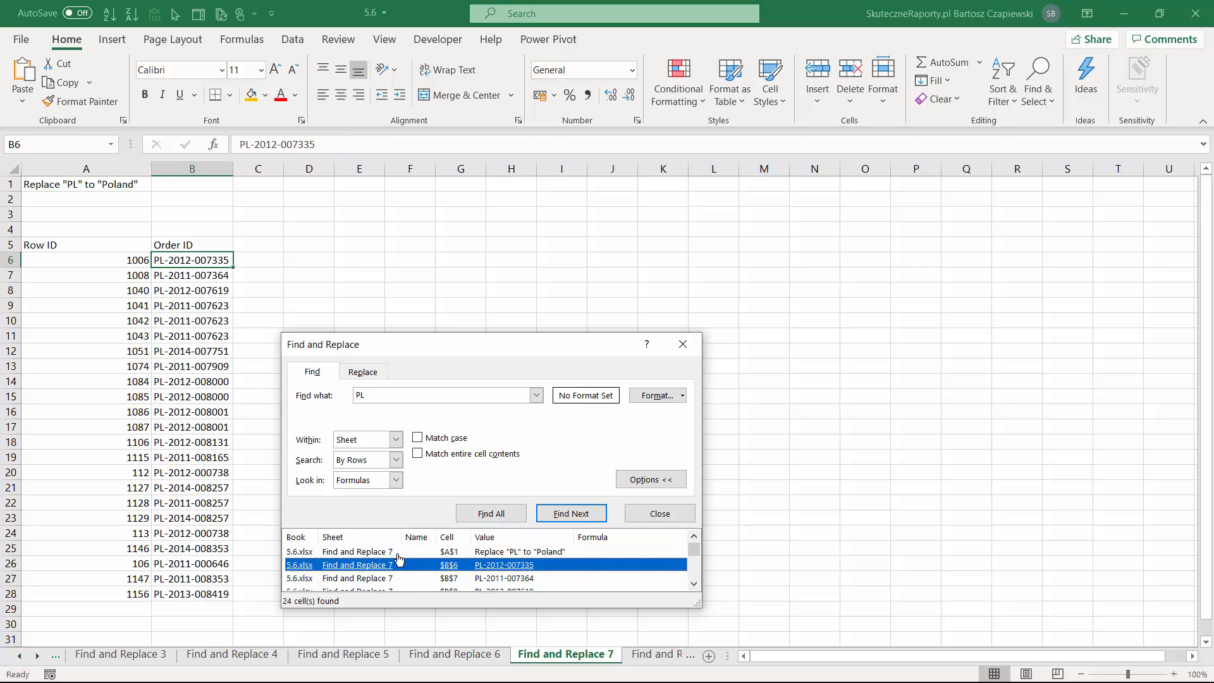
pyautogui.hotkey('ctrl', 'a')
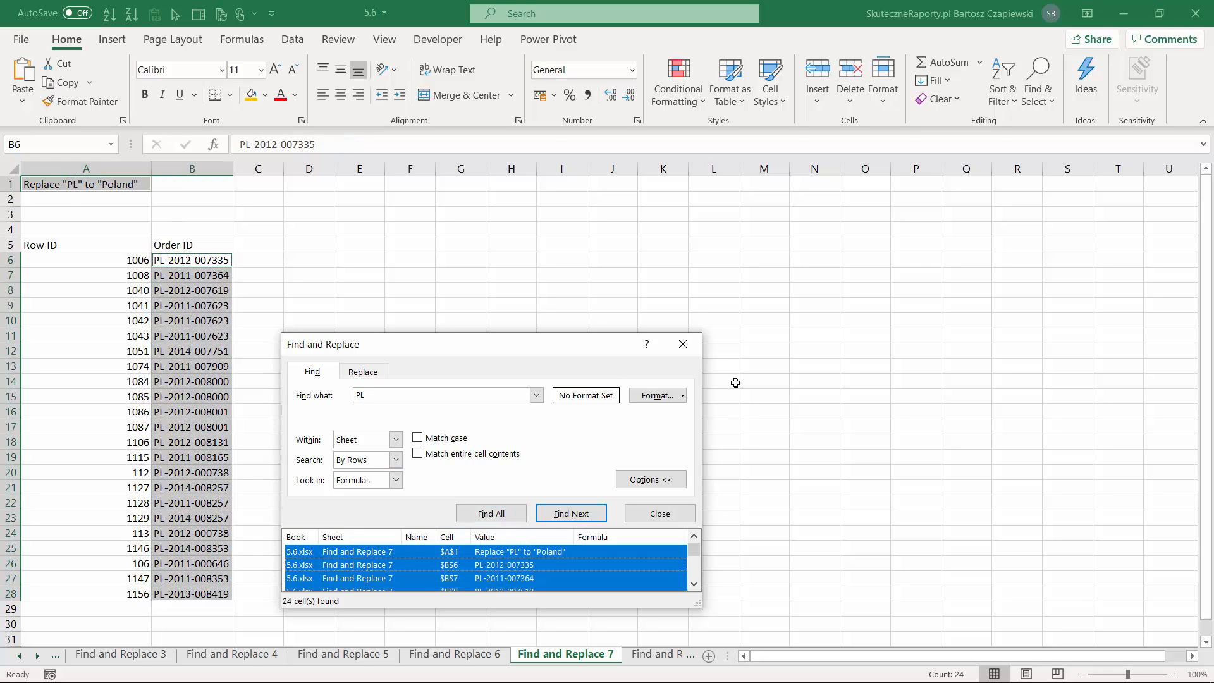
pyautogui.click(682, 344)
# Limit the search for PL to the Order ID column, B5 to B28, and select all matching cells.
pyautogui.click(203, 259)
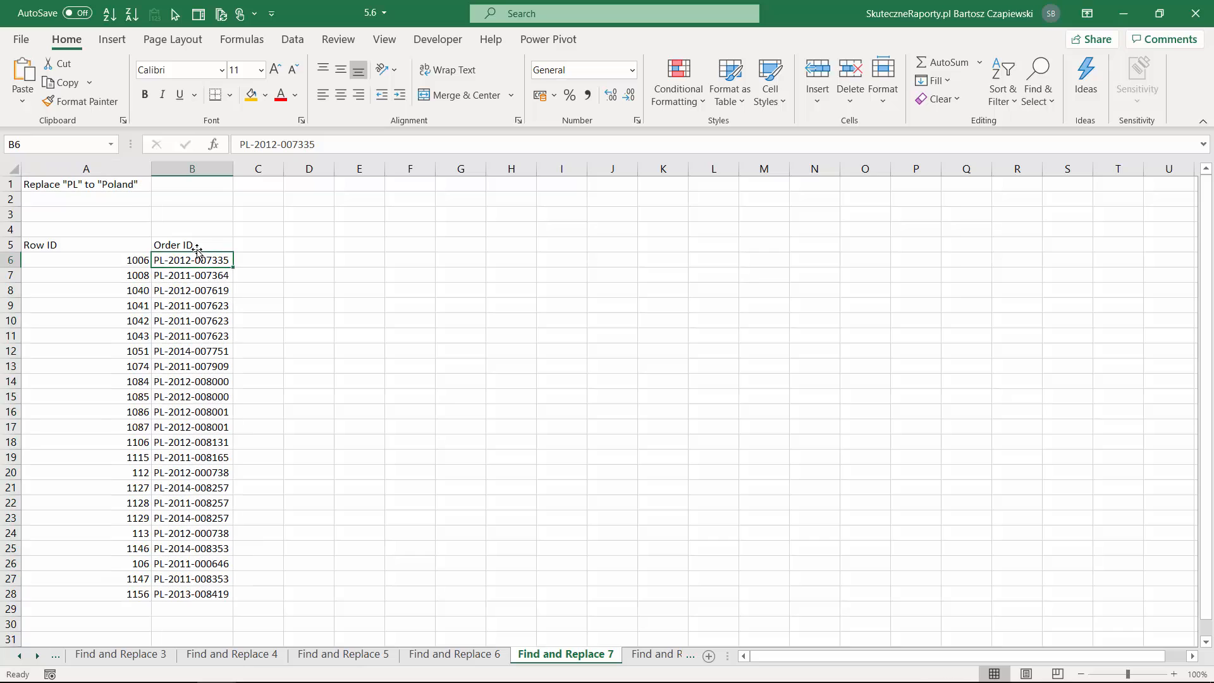
pyautogui.click(193, 245)
pyautogui.moveTo(201, 265); pyautogui.dragTo(201, 594)
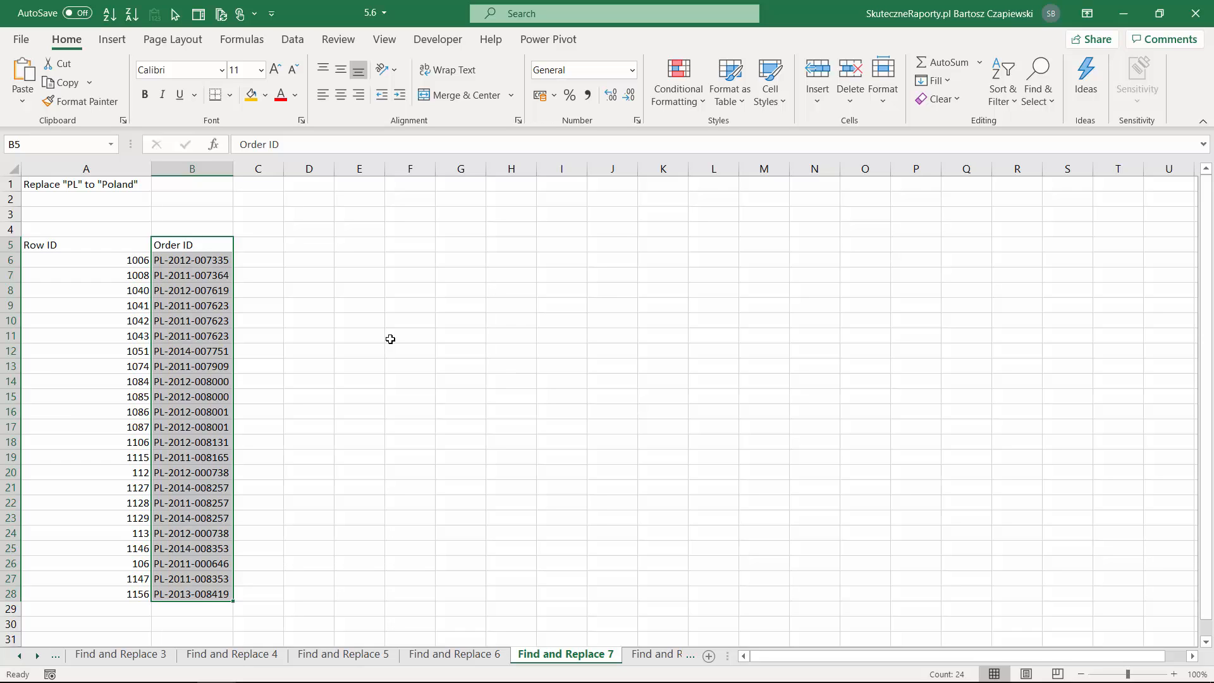
pyautogui.hotkey('ctrl', 'f')
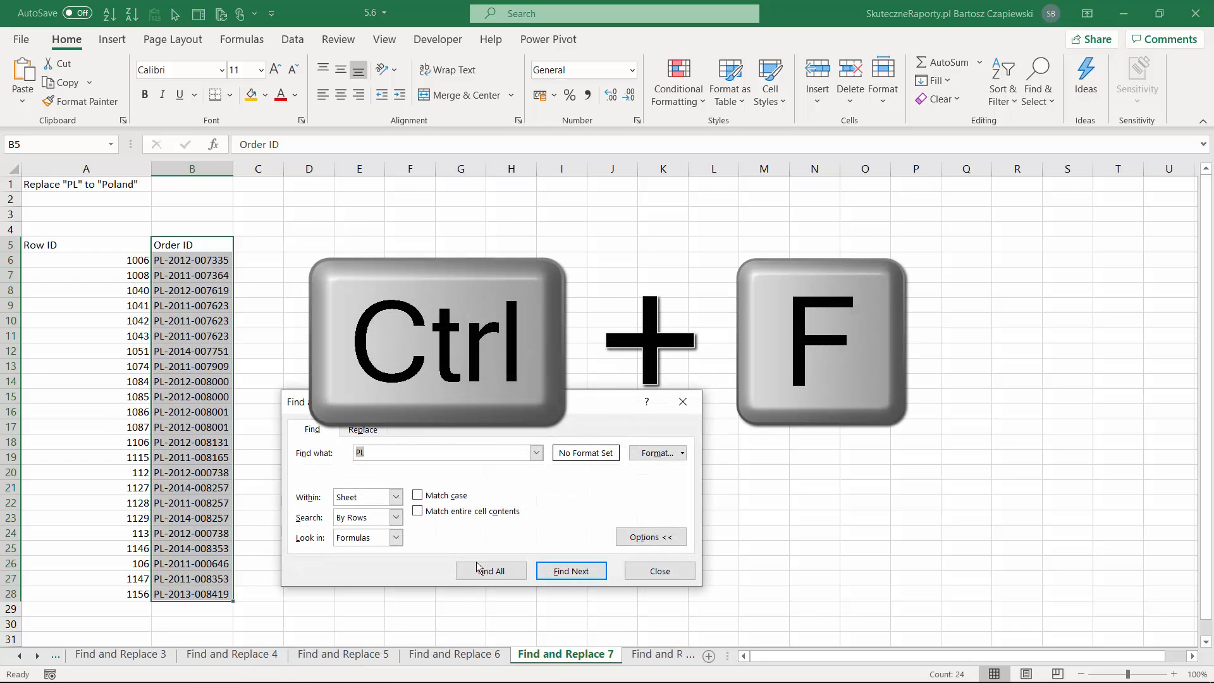
pyautogui.click(479, 569)
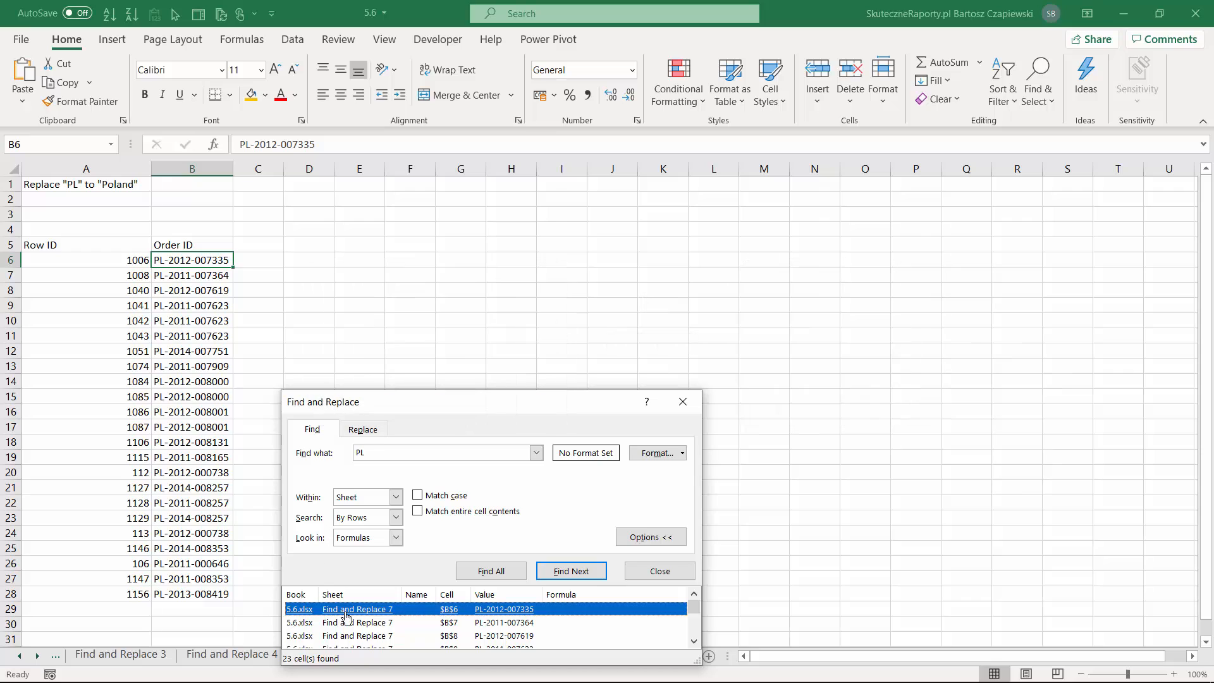
pyautogui.hotkey('ctrl', 'a')
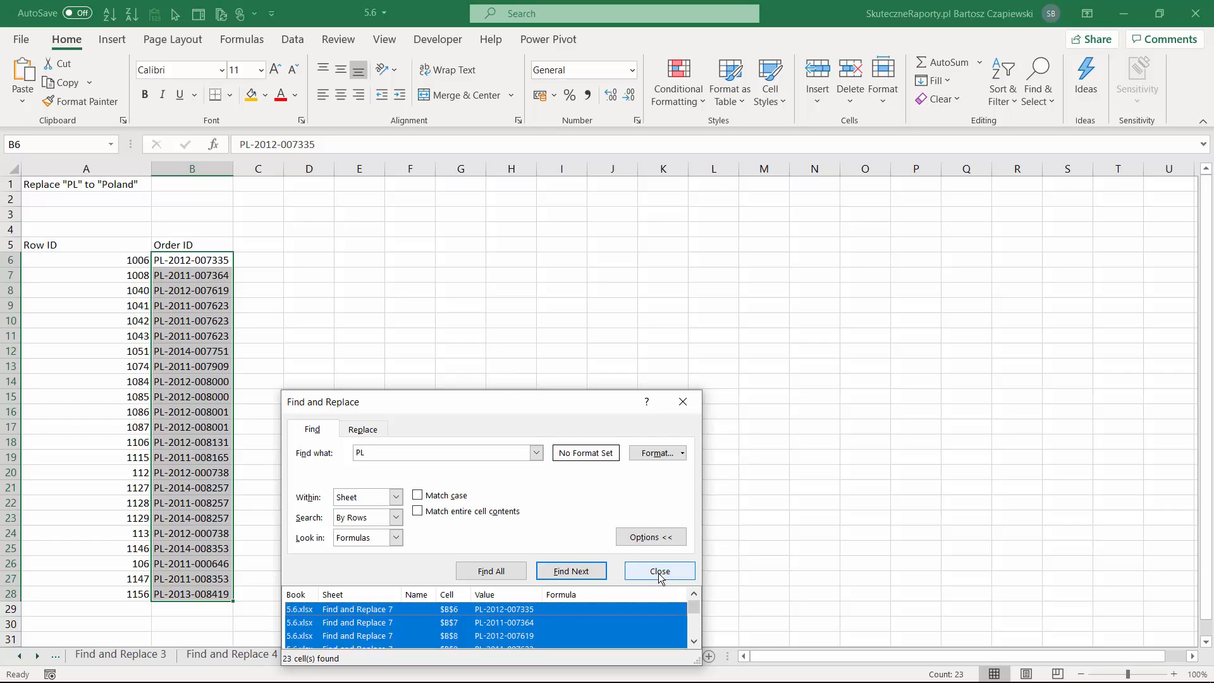
# Replace every PL with Poland in the selected Order ID cells, and fill those cells with gold.
pyautogui.click(358, 432)
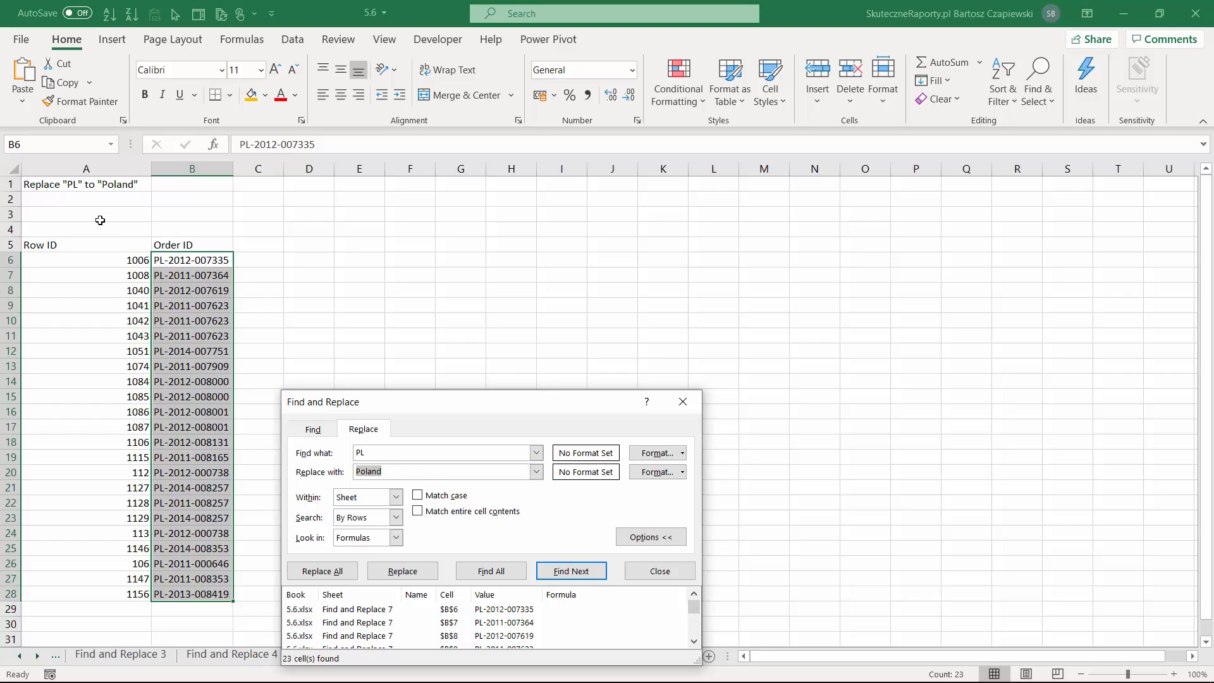
pyautogui.moveTo(187, 261); pyautogui.dragTo(193, 594)
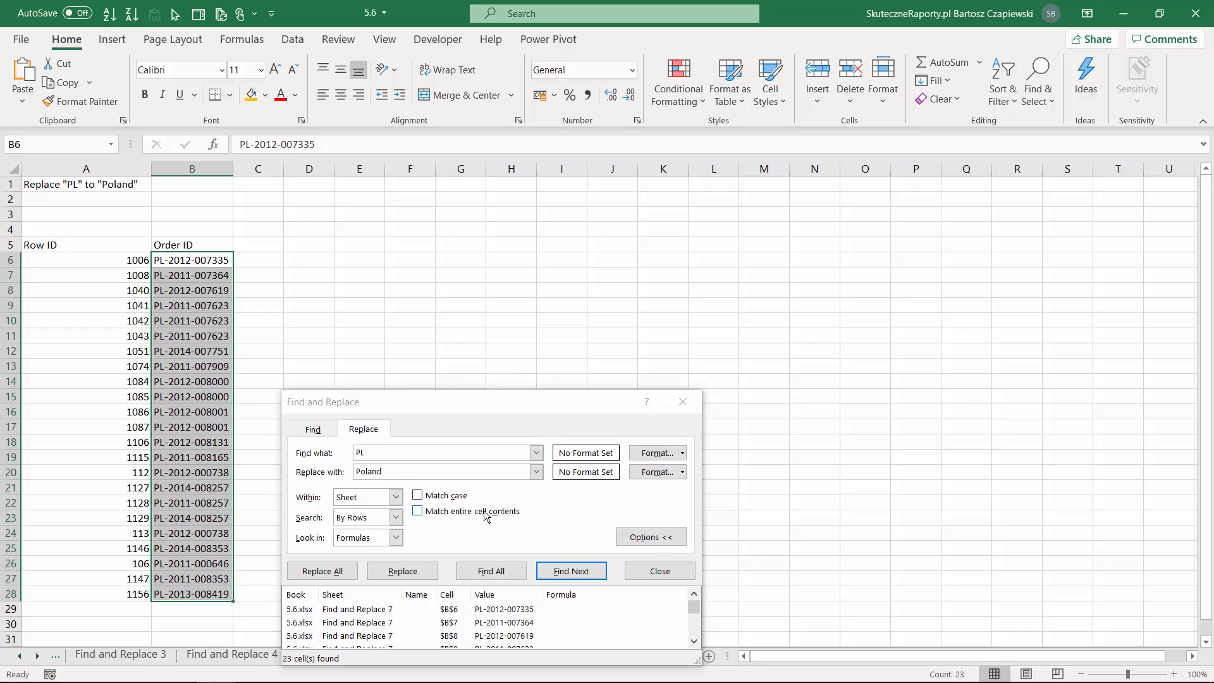
pyautogui.click(652, 539)
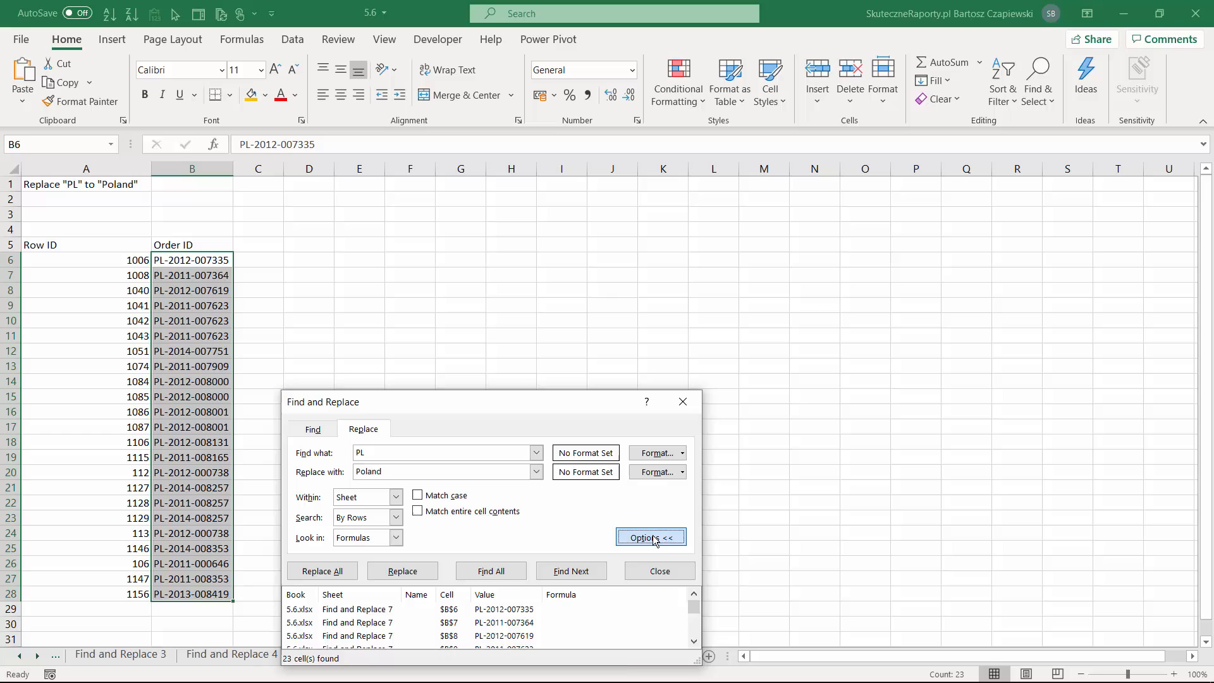
pyautogui.click(376, 450)
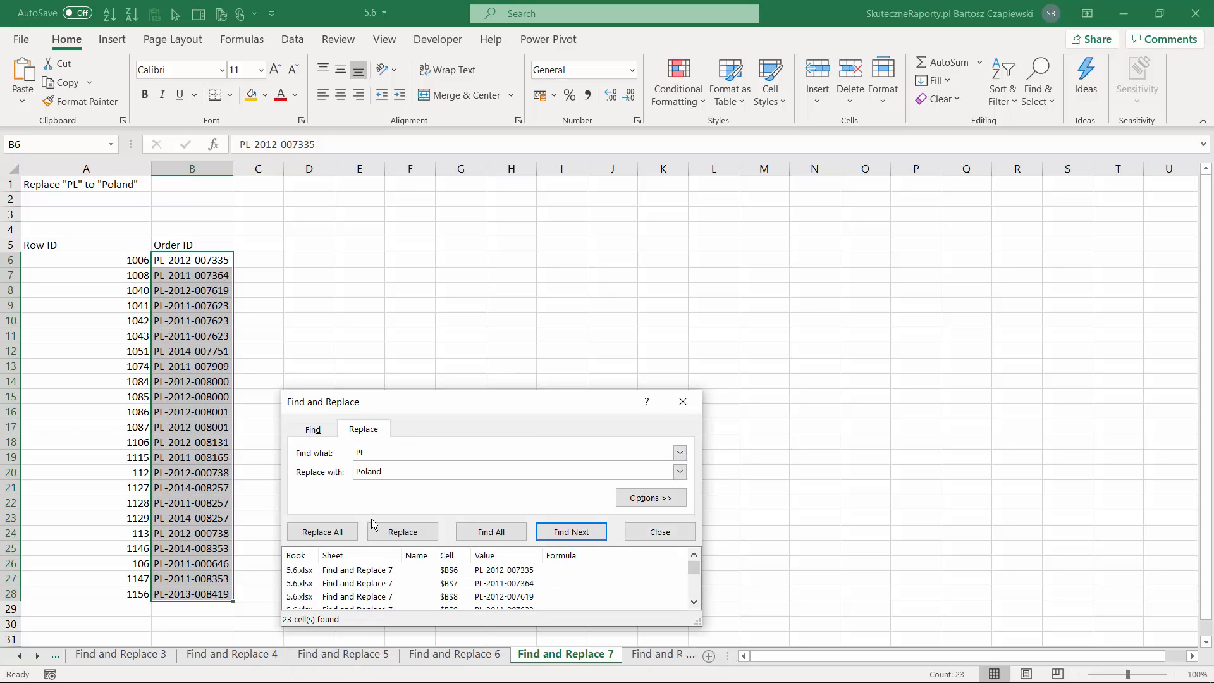
pyautogui.click(324, 535)
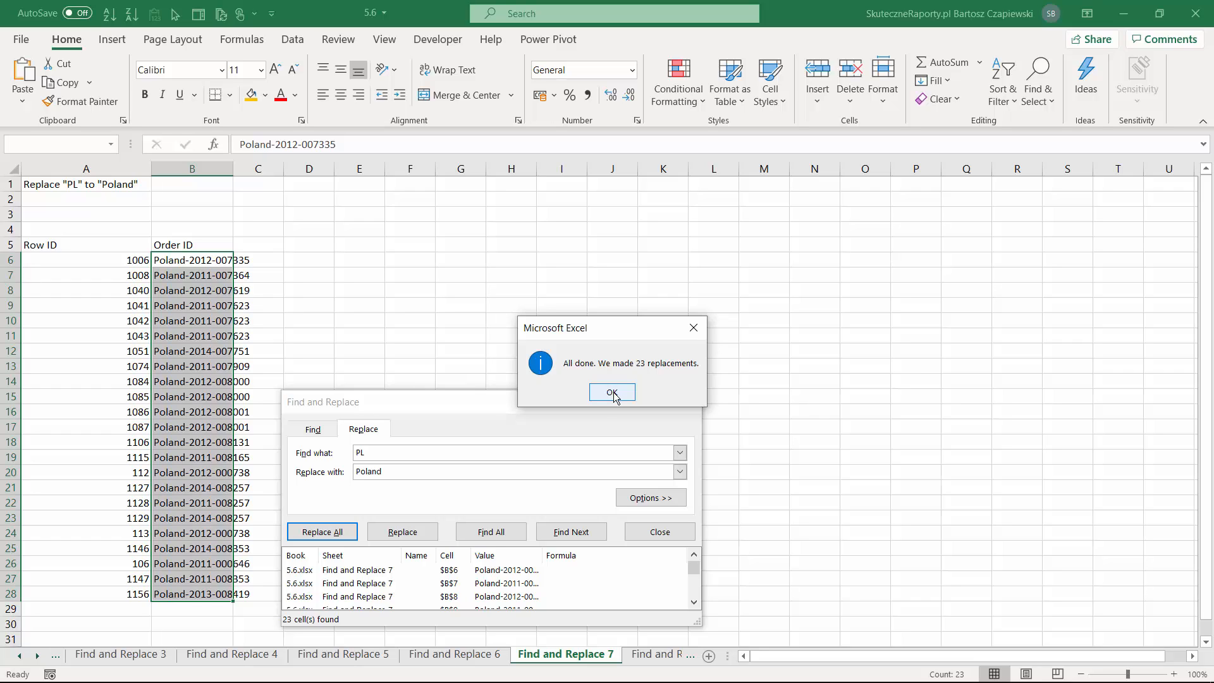
pyautogui.click(611, 393)
pyautogui.press('Escape')
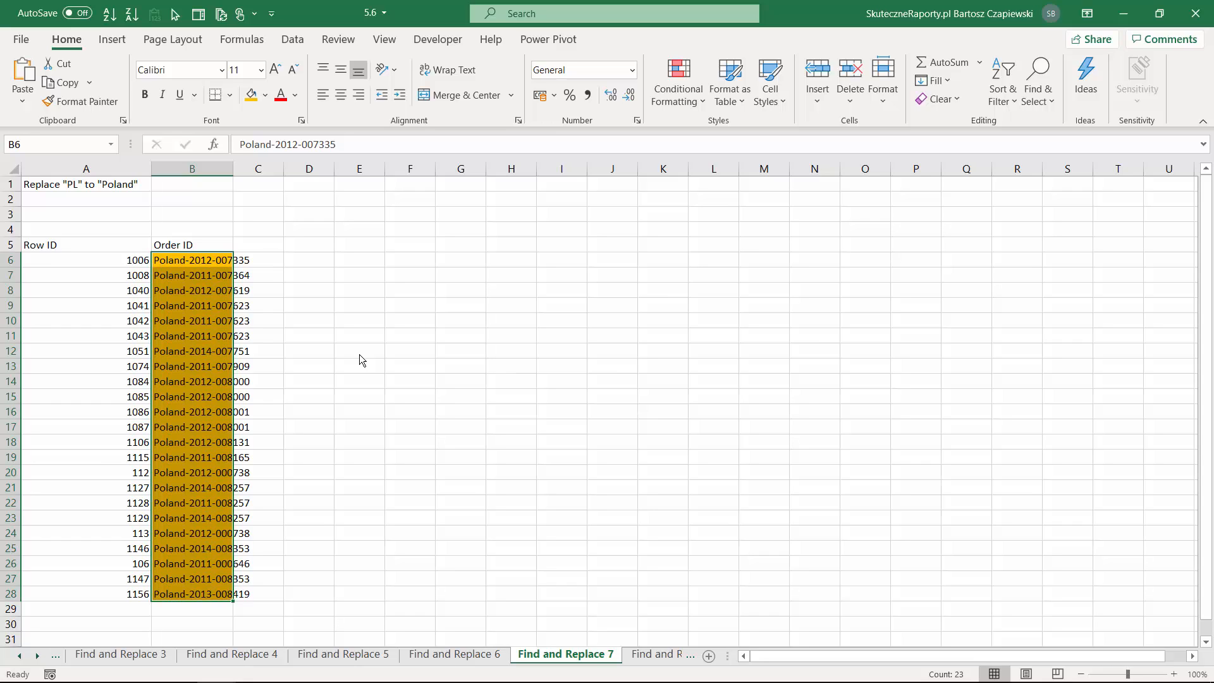
# Undo the Poland replacement and the gold fill, and redo both.
pyautogui.hotkey('ctrl', 'z')
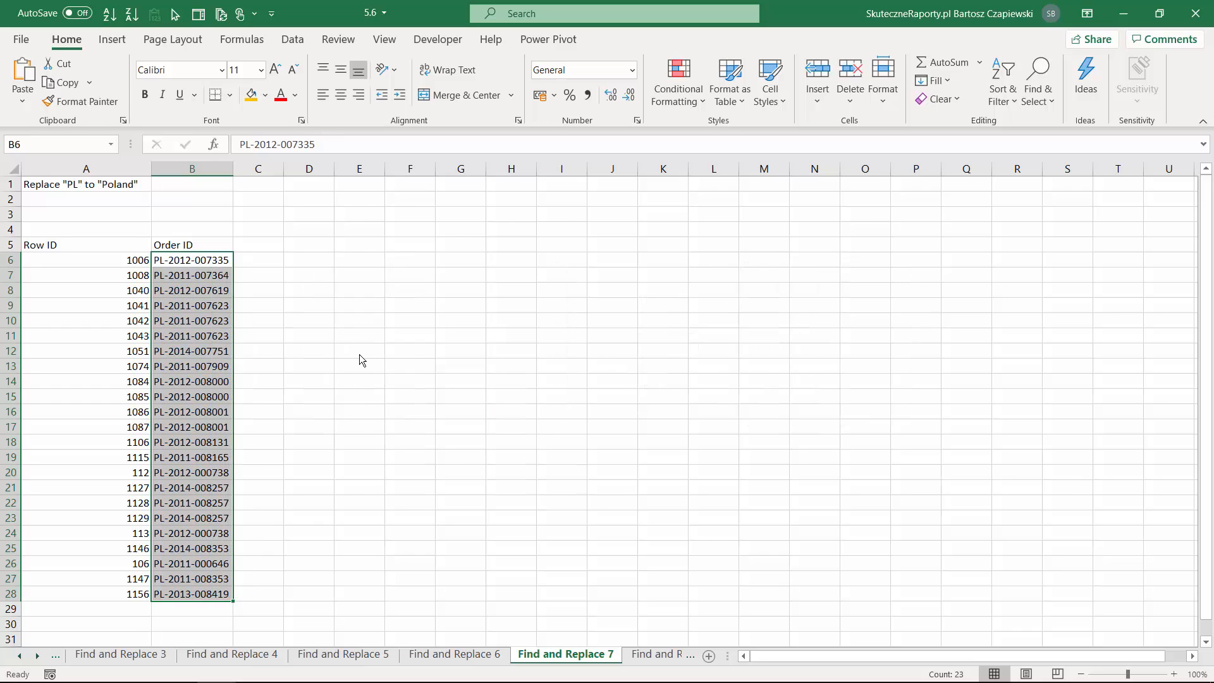
pyautogui.hotkey('ctrl', 'y')
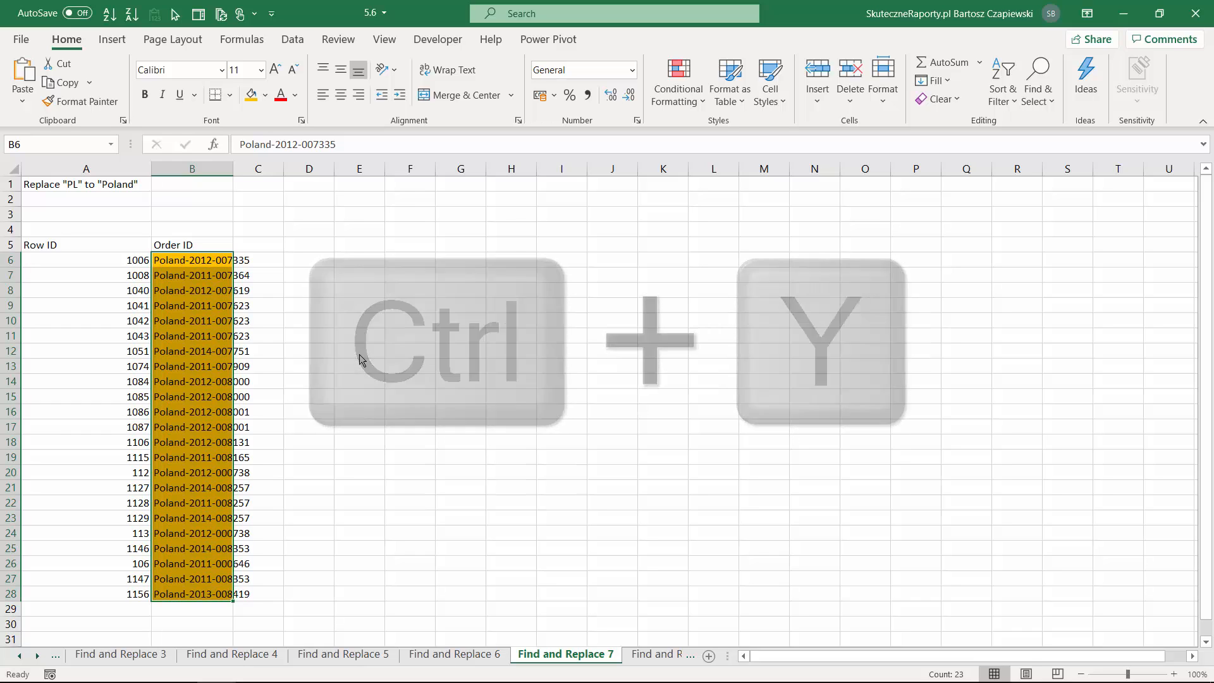
# On the Find and Replace 8 sheet, remove PL- from all Order IDs by replacing it with nothing.
pyautogui.hotkey('ctrl', 'pagedown')
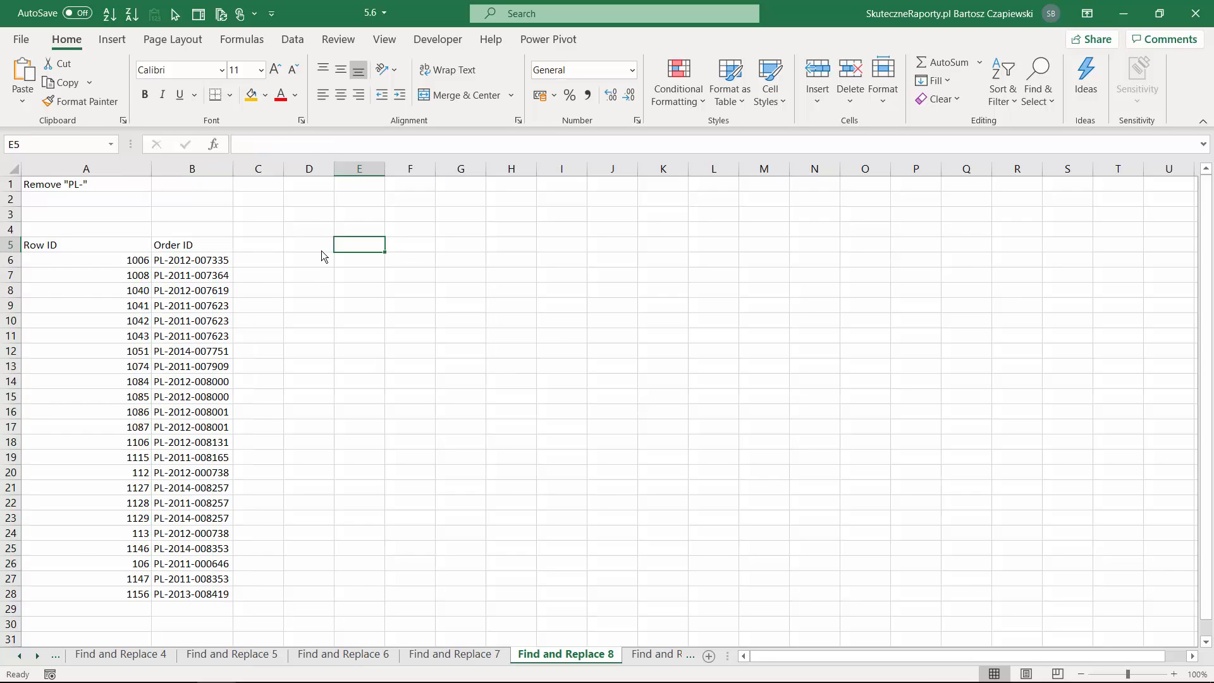
pyautogui.hotkey('ctrl', 'h')
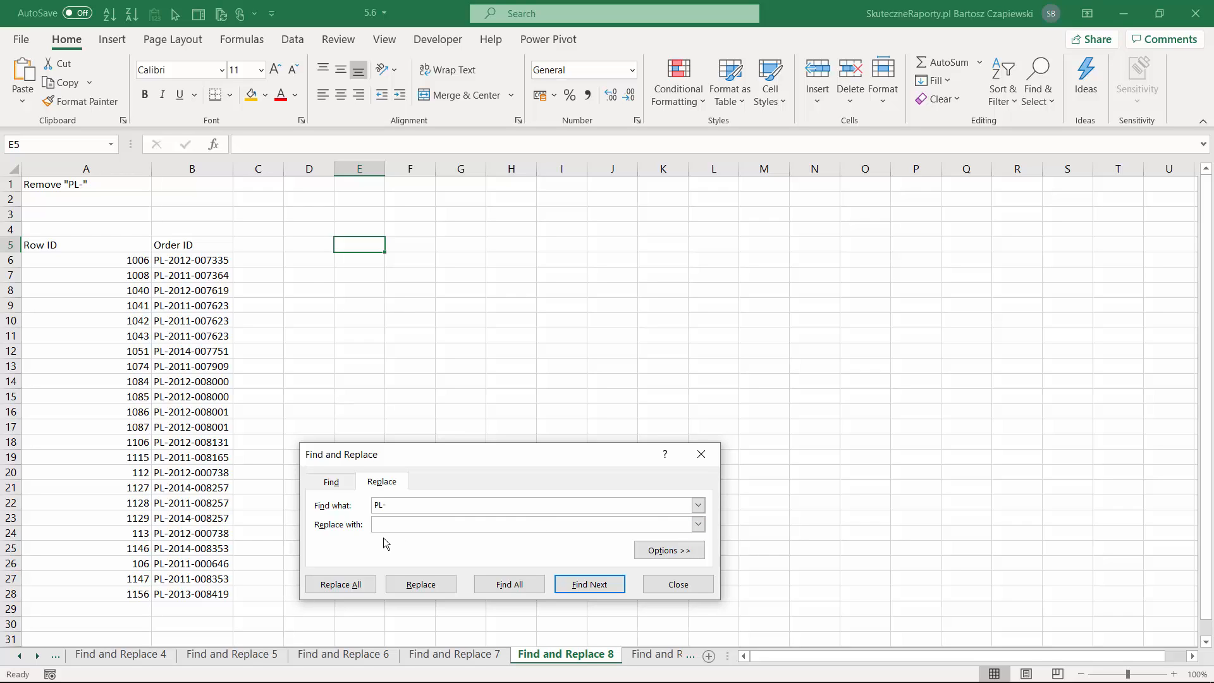
pyautogui.click(206, 249)
pyautogui.moveTo(206, 249); pyautogui.dragTo(206, 594)
pyautogui.click(500, 584)
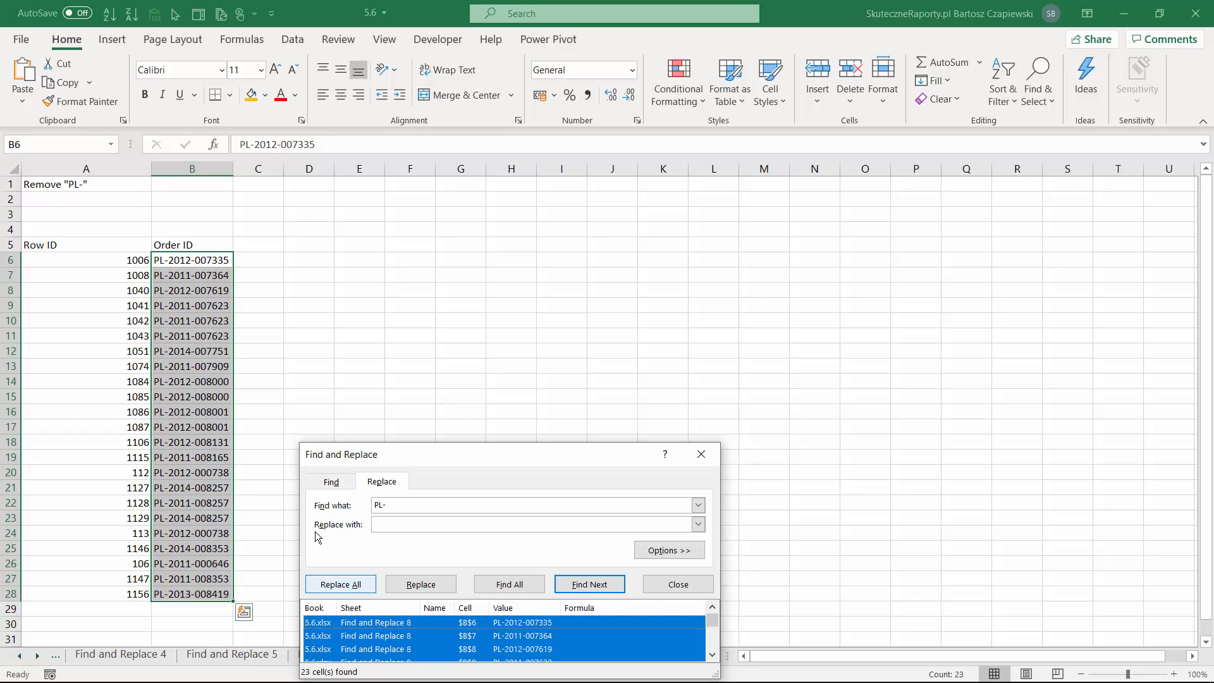
pyautogui.click(343, 582)
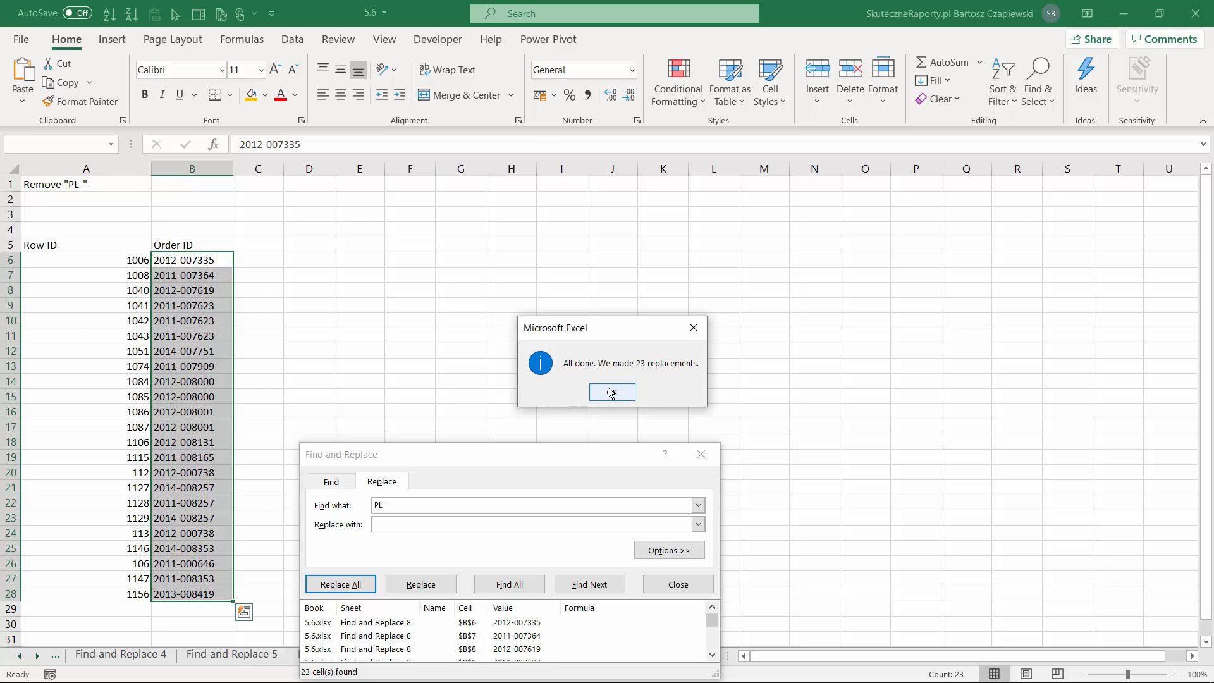
pyautogui.click(612, 392)
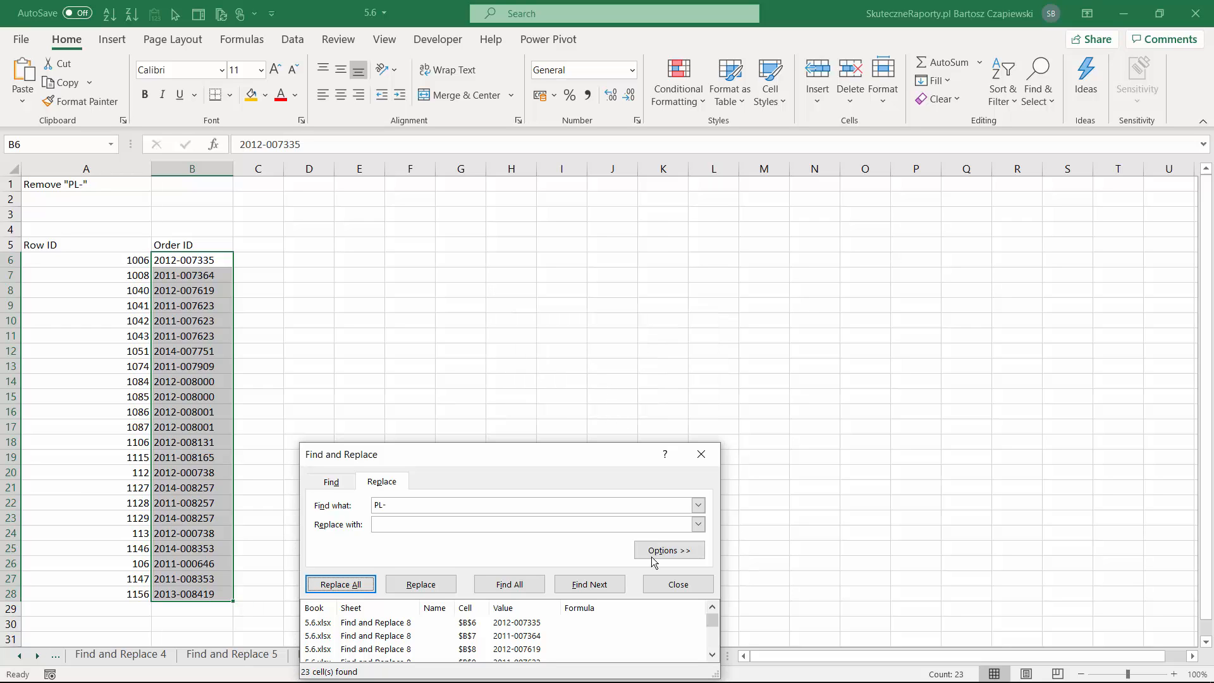
pyautogui.click(677, 584)
# On the Find and Replace 9 sheet, find and select all Row IDs matching ???, with error as the replacement text.
pyautogui.hotkey('ctrl', 'pagedown')
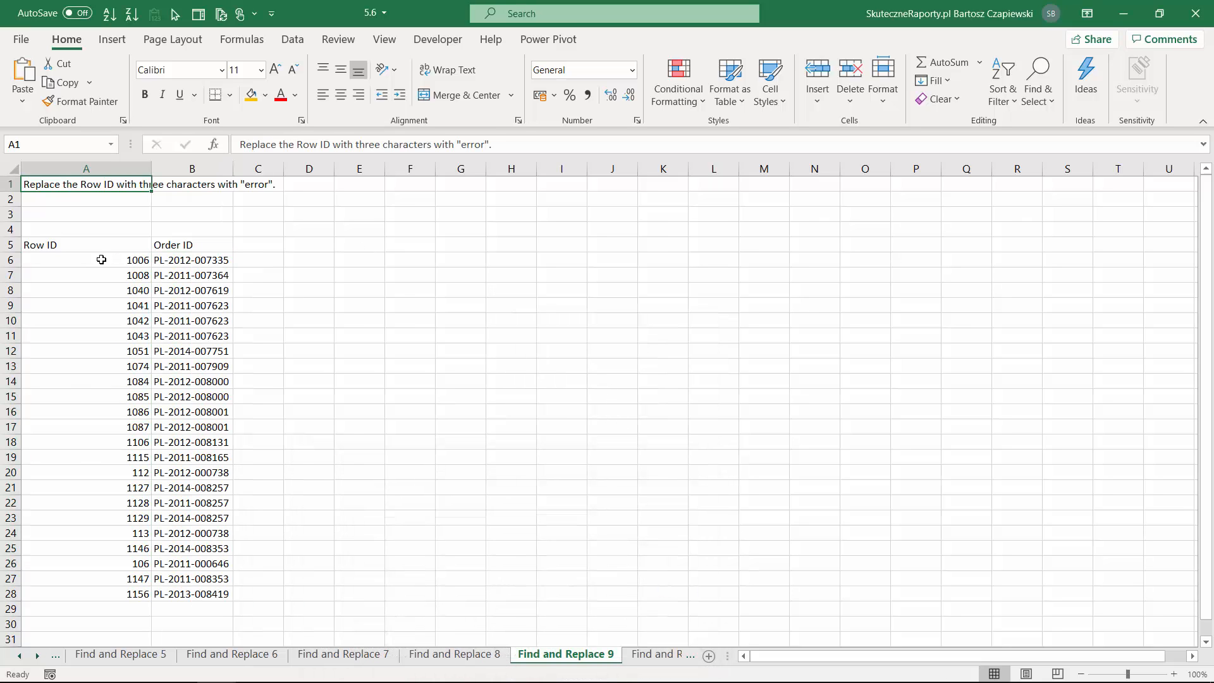
pyautogui.moveTo(101, 260); pyautogui.dragTo(122, 594)
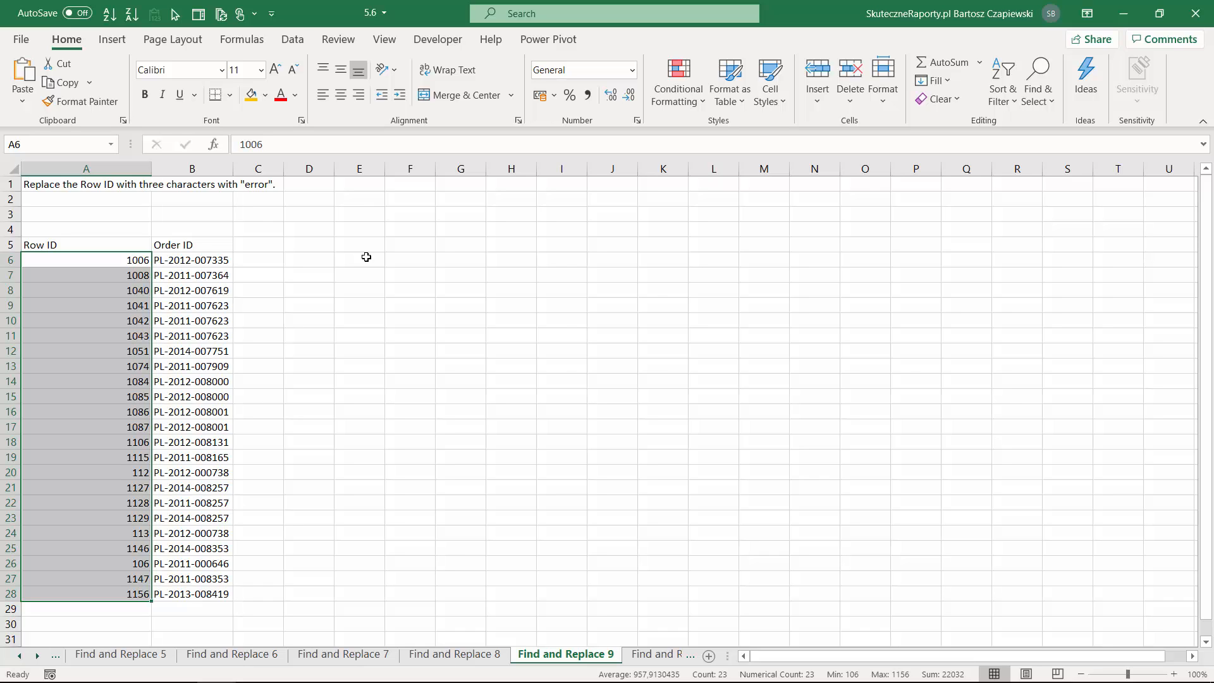
pyautogui.hotkey('ctrl', 'f')
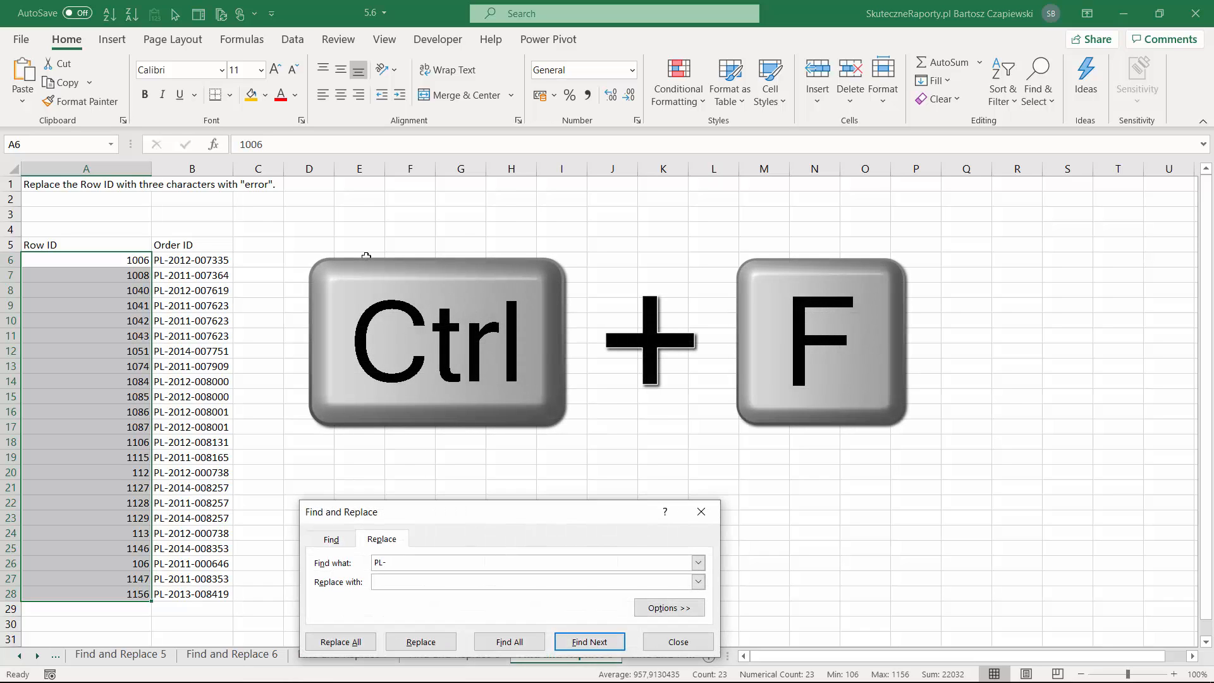
pyautogui.moveTo(477, 510); pyautogui.dragTo(497, 483)
pyautogui.moveTo(424, 530); pyautogui.dragTo(353, 530)
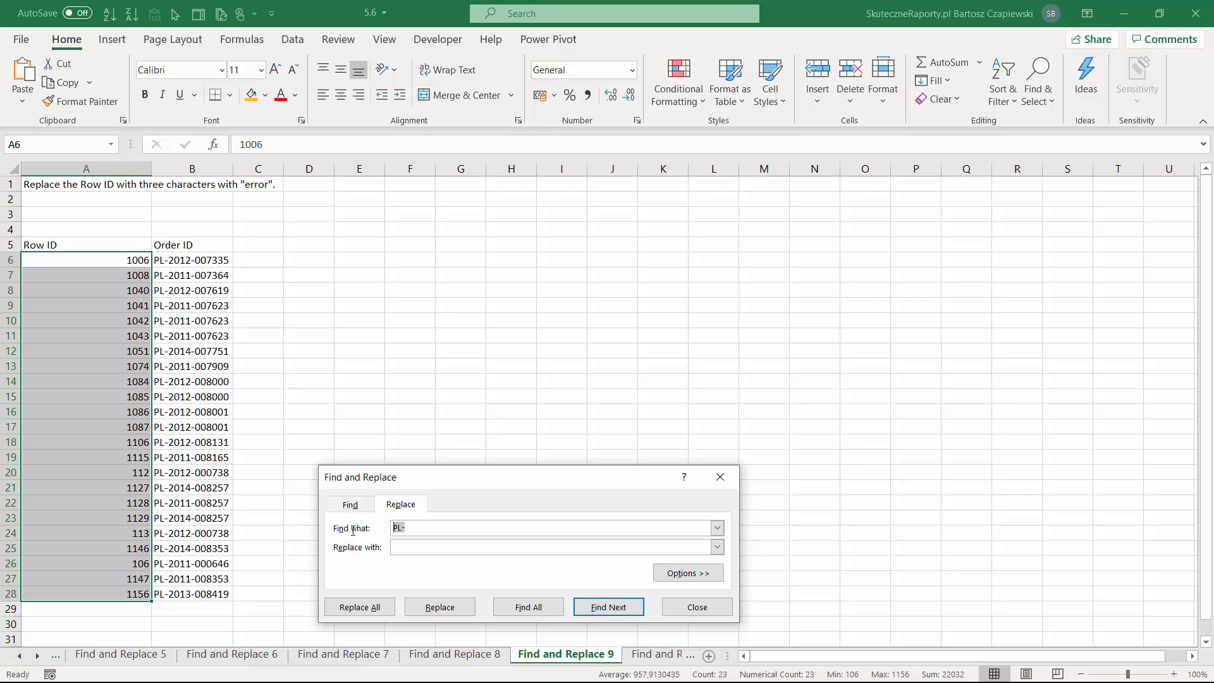
pyautogui.write('??')
pyautogui.click(409, 546)
pyautogui.write('error')
pyautogui.click(528, 606)
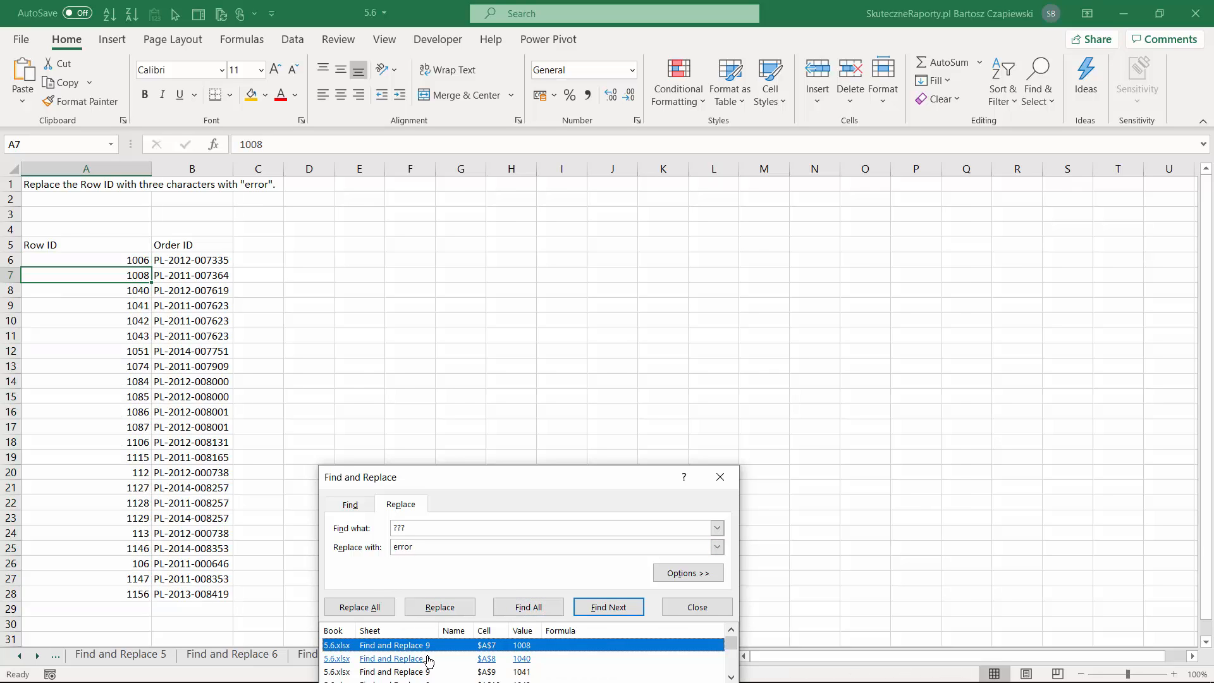
pyautogui.hotkey('ctrl', 'a')
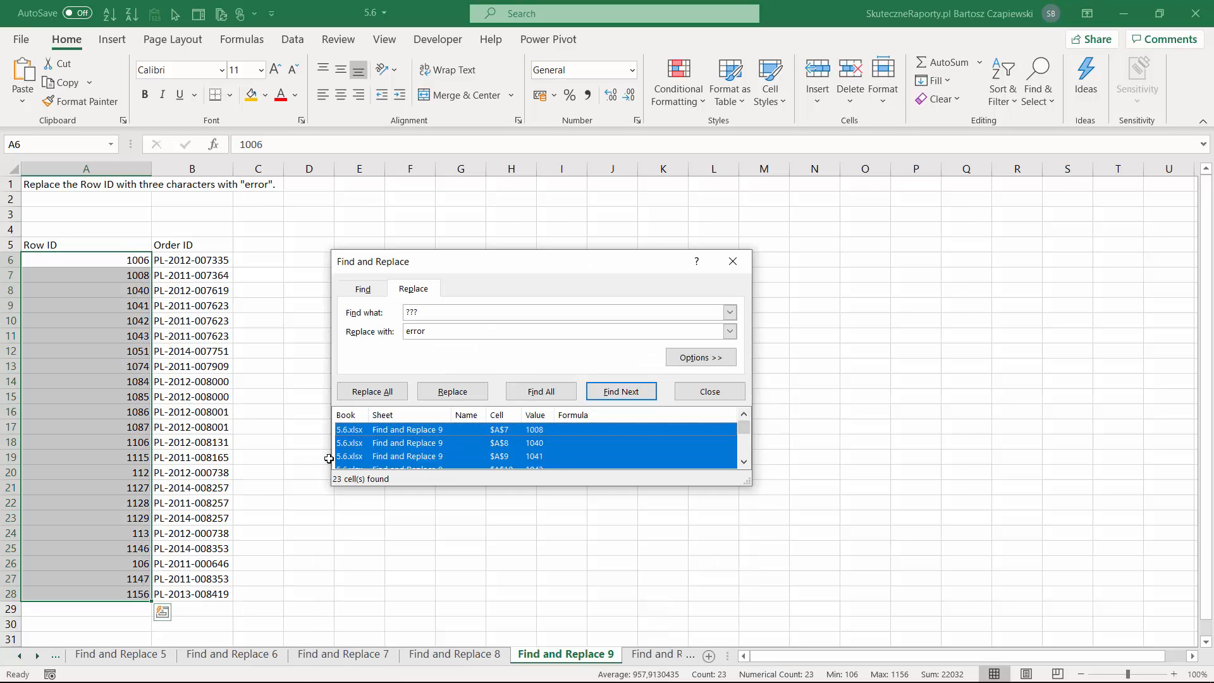
# Restrict the ??? search to entire cell contents, and select all Row IDs that match.
pyautogui.click(701, 357)
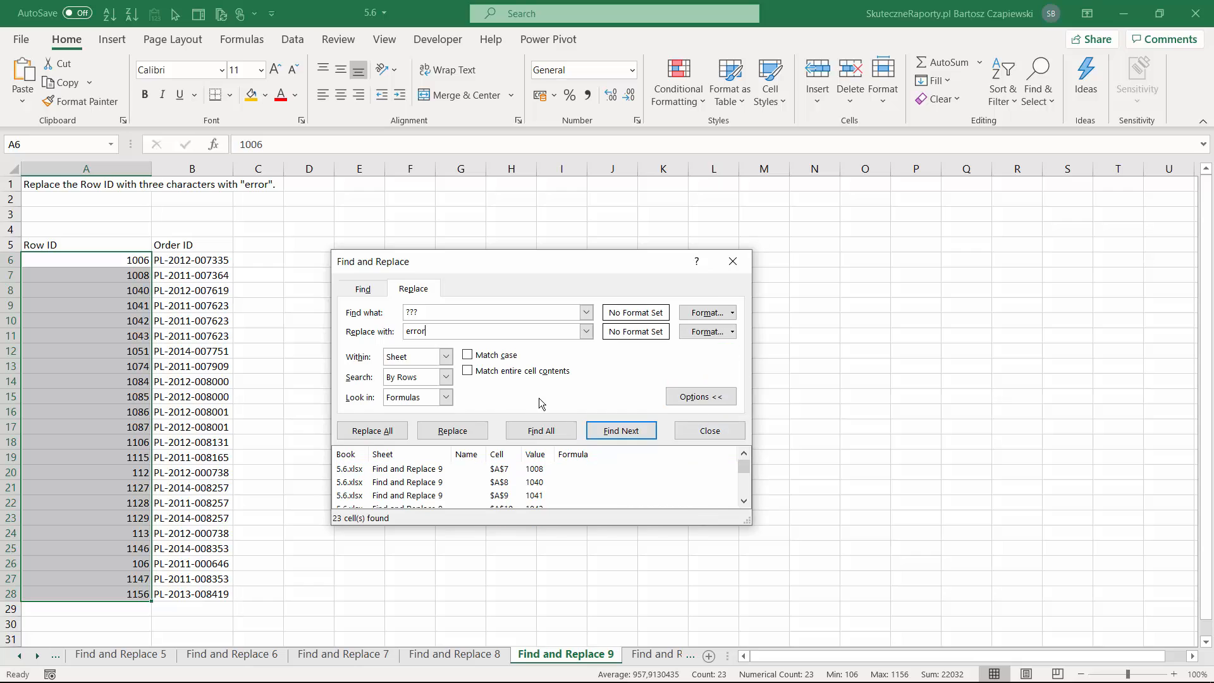
pyautogui.click(468, 371)
pyautogui.click(541, 432)
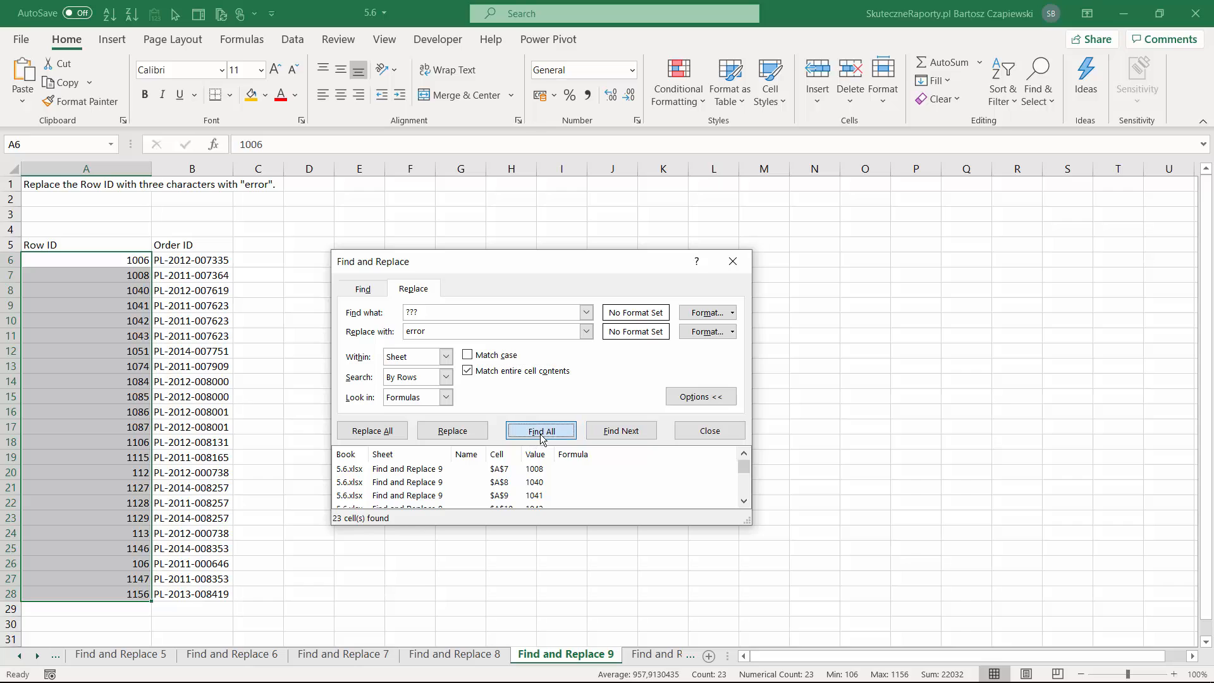
pyautogui.click(413, 473)
pyautogui.hotkey('ctrl', 'a')
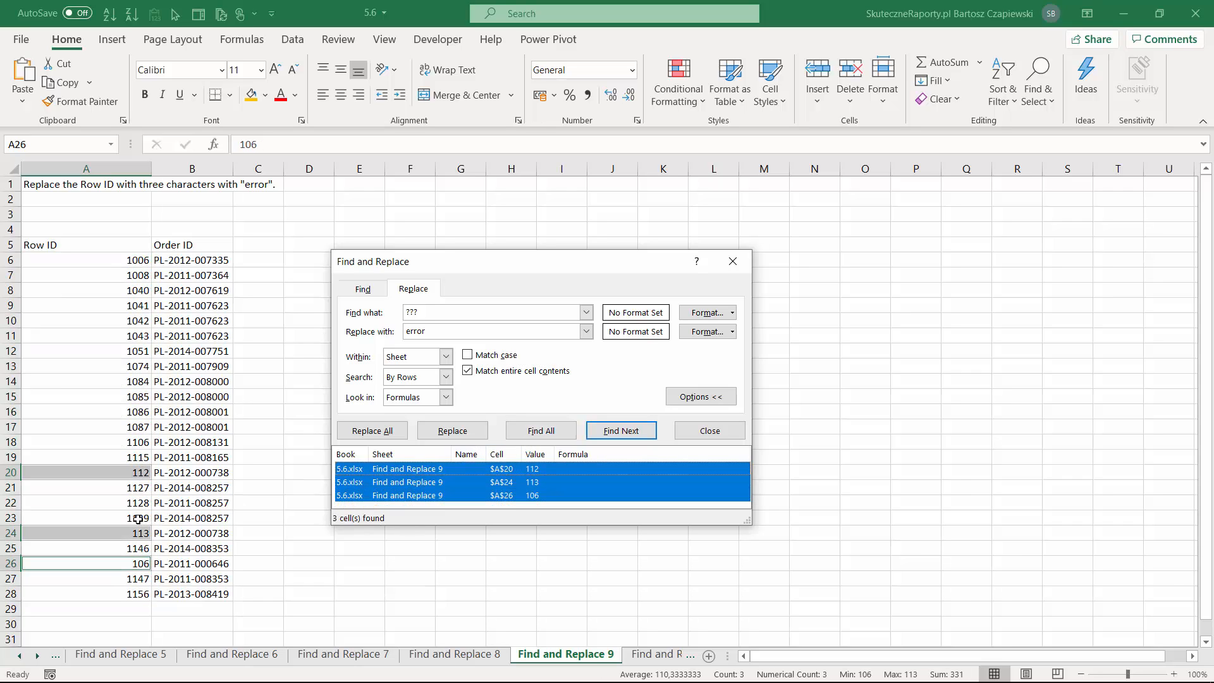
# Replace all of the selected three-character Row IDs with error, and close the replacement dialog.
pyautogui.click(373, 432)
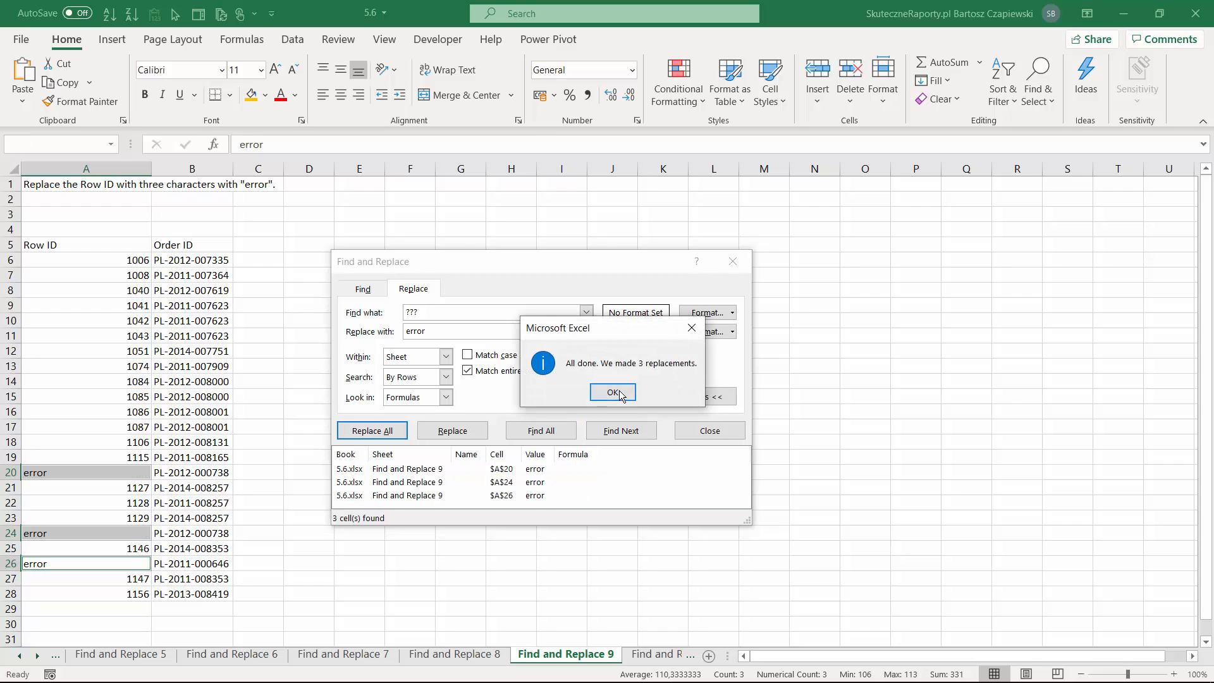
pyautogui.click(613, 392)
pyautogui.click(705, 431)
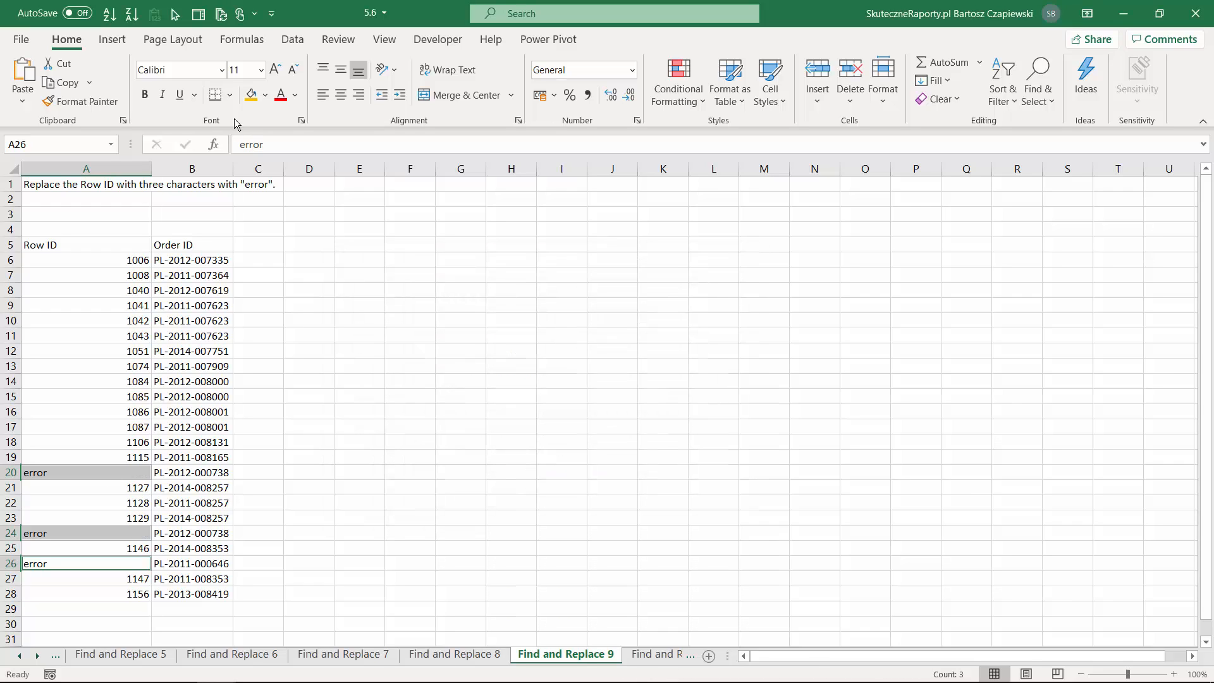
# On the Find and Replace 10 sheet, find all Order IDs matching PL-*1 as entire cell contents.
pyautogui.hotkey('ctrl', 'pagedown')
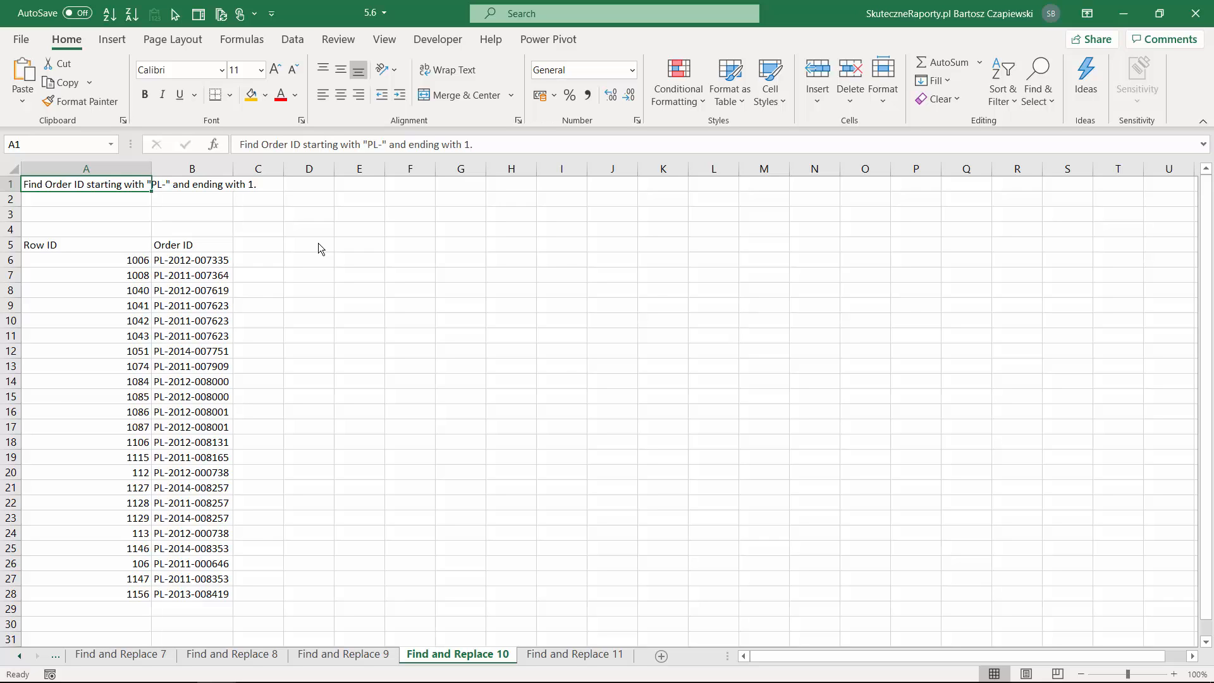
pyautogui.hotkey('ctrl', 'f')
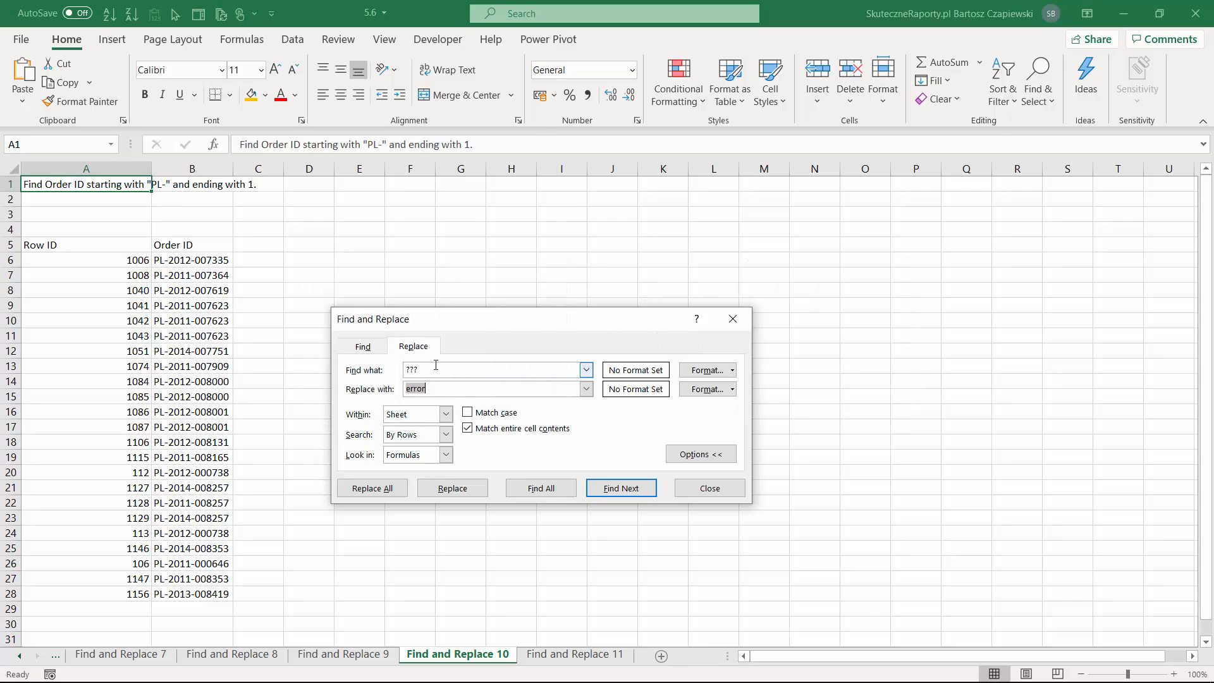
pyautogui.moveTo(435, 365); pyautogui.dragTo(366, 367)
pyautogui.press('BackSpace')
pyautogui.click(365, 347)
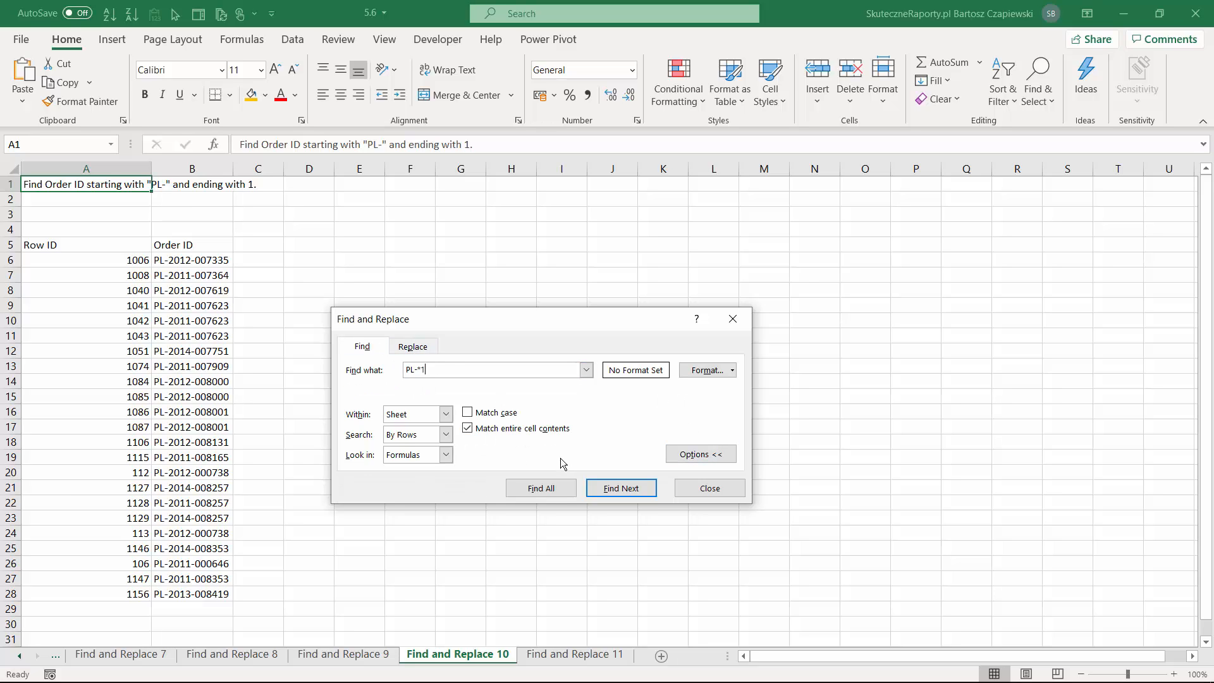
pyautogui.click(541, 488)
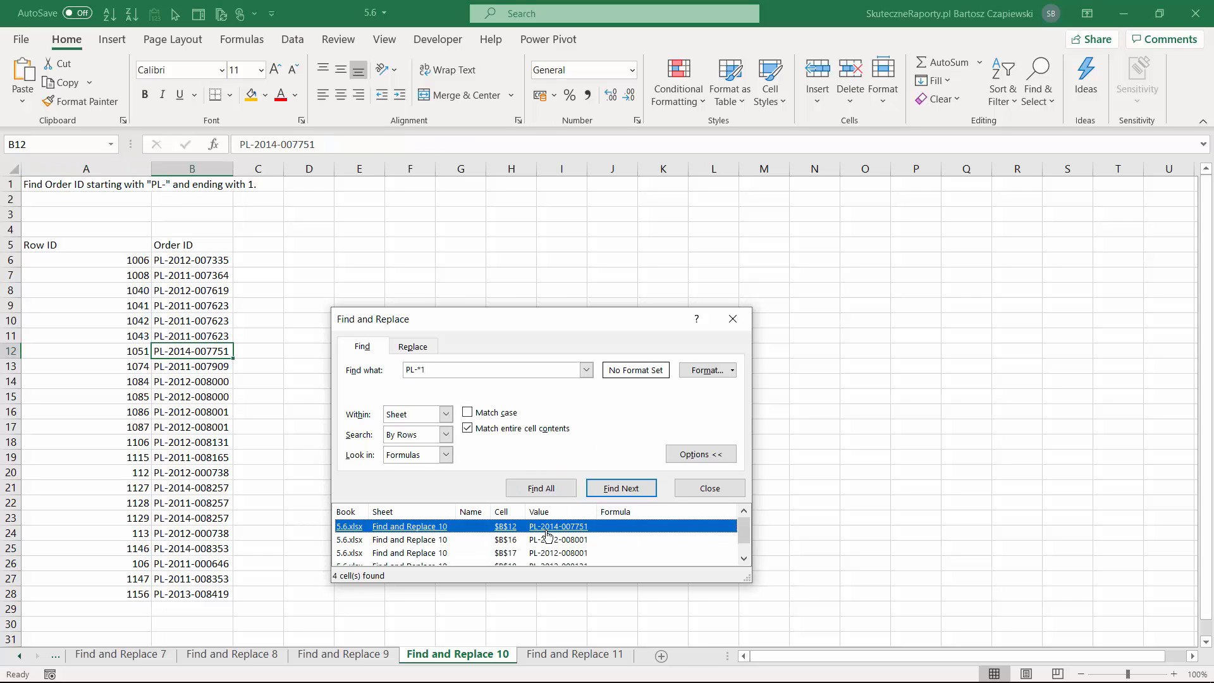
pyautogui.keyDown('shift'); pyautogui.click(560, 561); pyautogui.keyUp('shift')
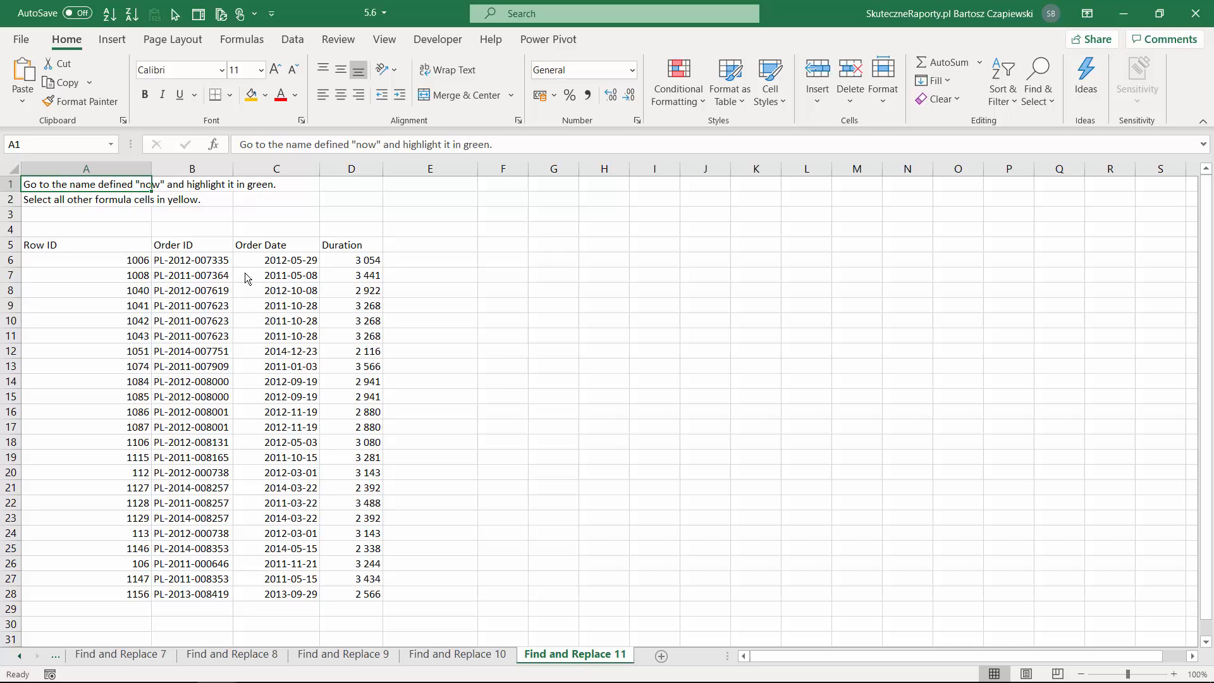
# On the Find and Replace 11 sheet, use Go To to jump to cell B2.
pyautogui.hotkey('ctrl', 'g')
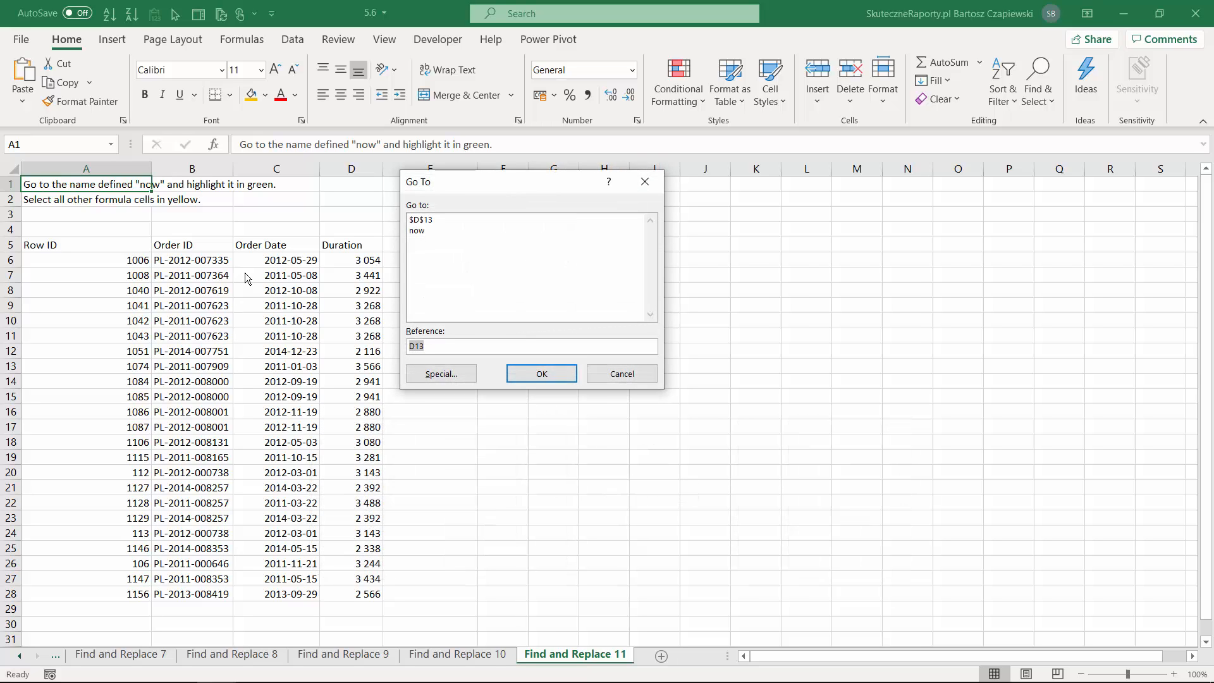
pyautogui.write('now')
pyautogui.press('Return')
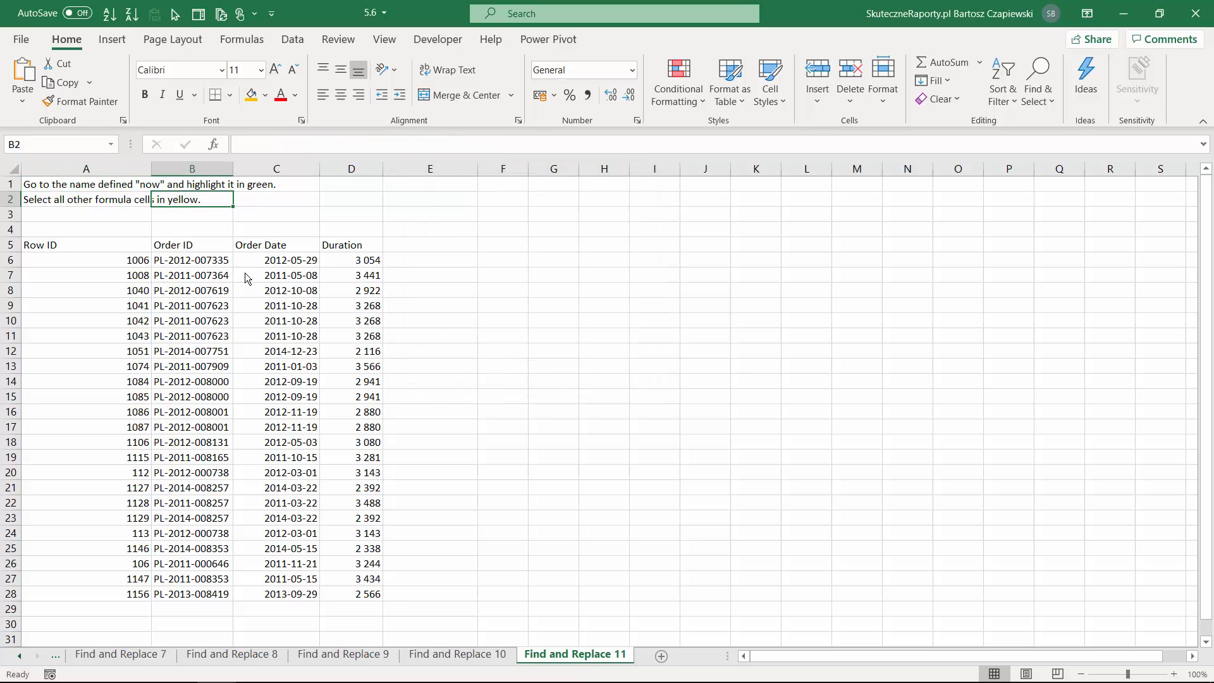
# Use Go To to select the range B2:B3.
pyautogui.hotkey('ctrl', 'f')
pyautogui.press('Escape')
pyautogui.hotkey('ctrl', 'g')
pyautogui.write('b2')
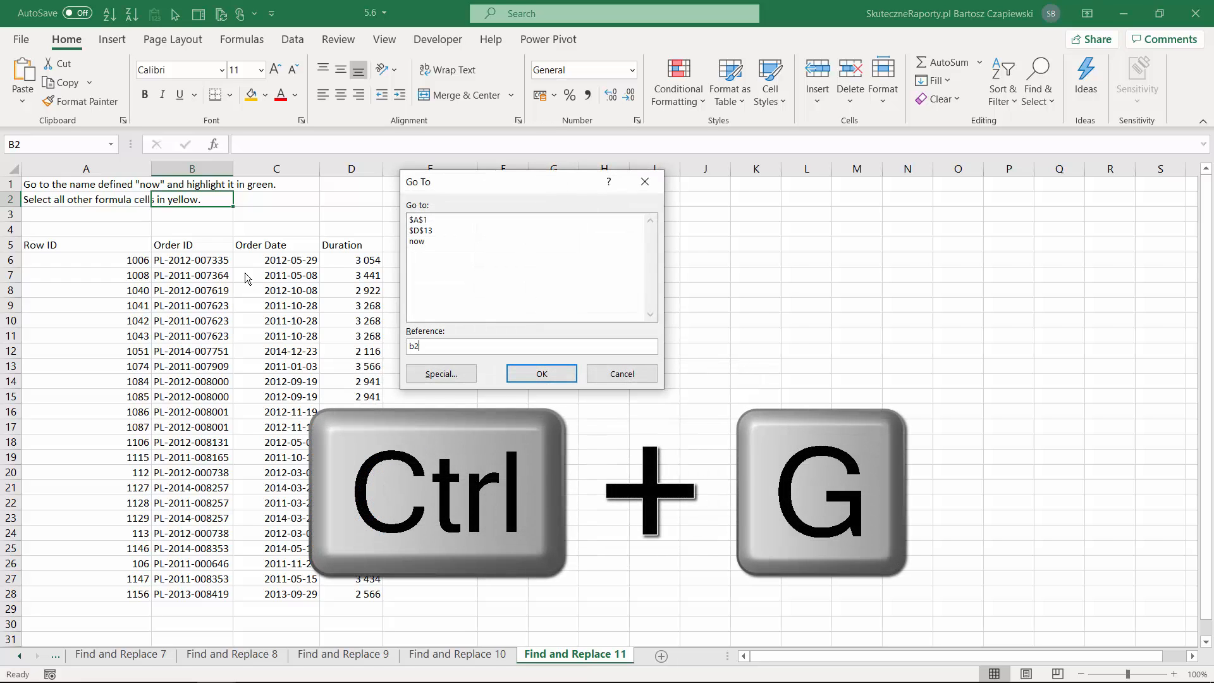
pyautogui.write(':b3')
pyautogui.press('Return')
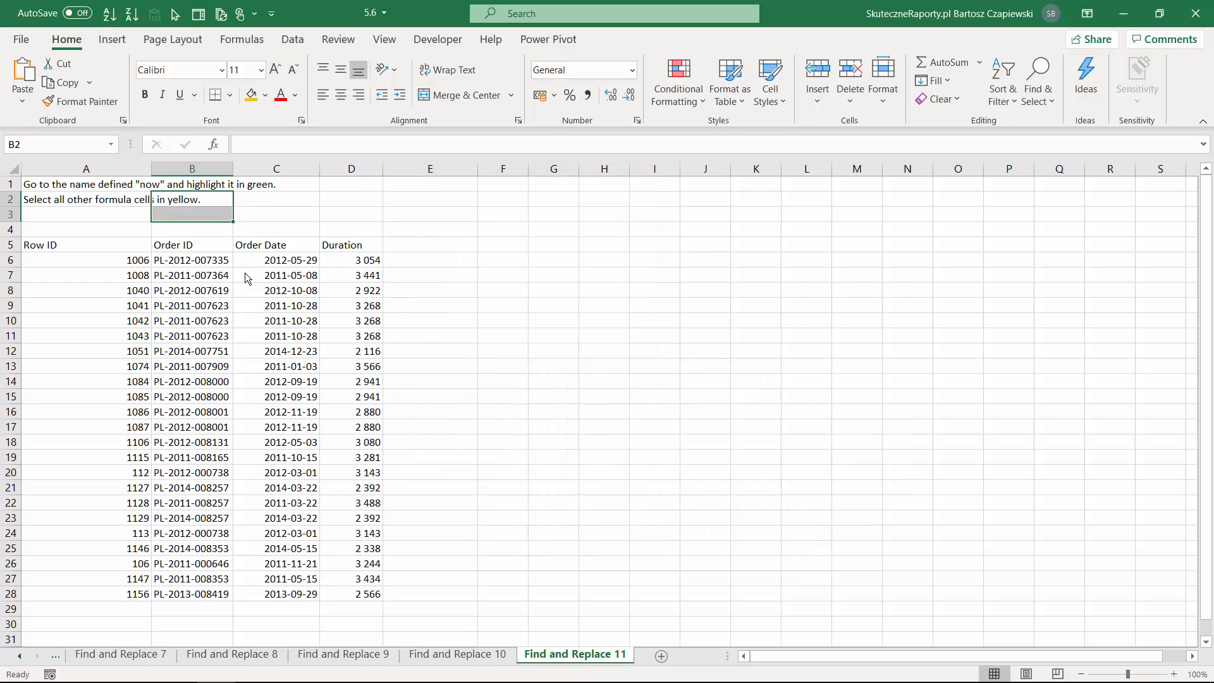
# Go to the defined name now and fill its cell with the green theme color.
pyautogui.click(246, 276)
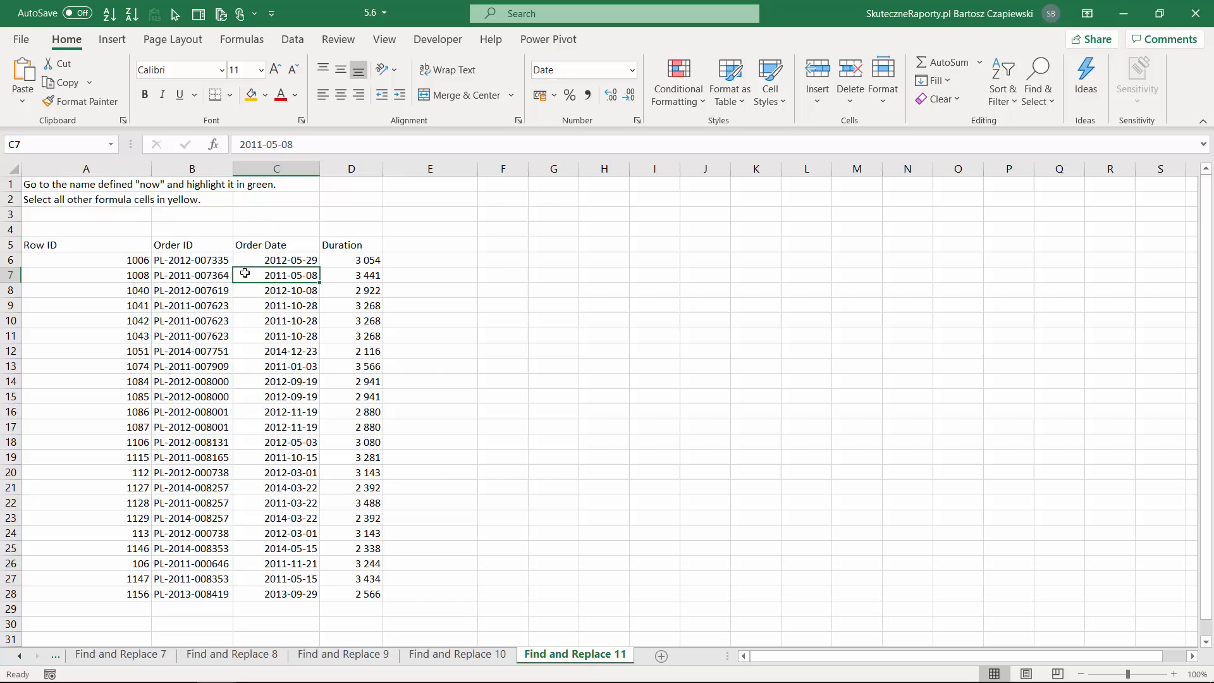
pyautogui.hotkey('ctrl', 'f')
pyautogui.press('Escape')
pyautogui.hotkey('ctrl', 'g')
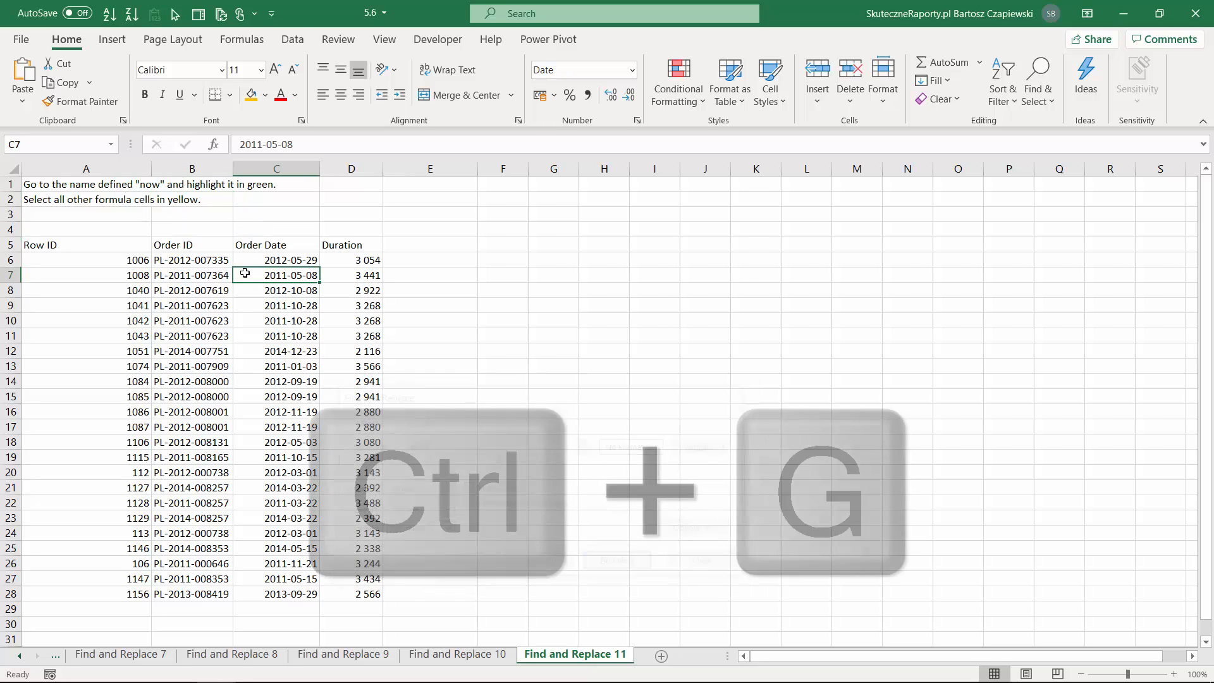
pyautogui.write('now')
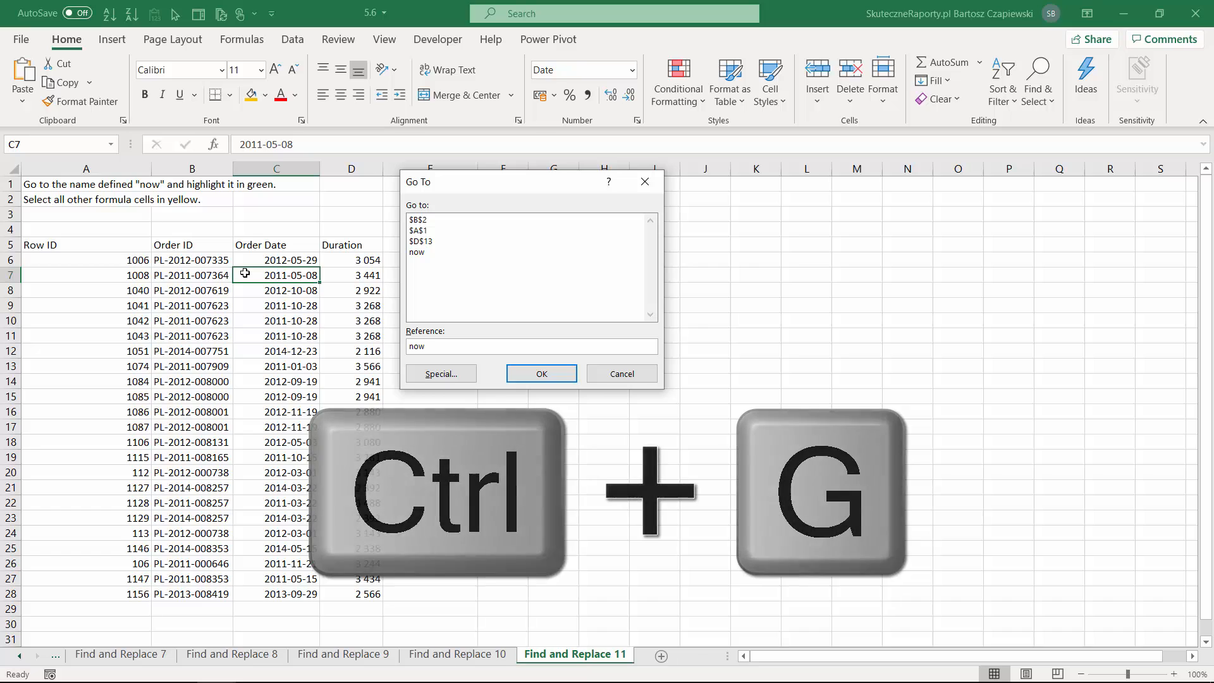
pyautogui.click(543, 374)
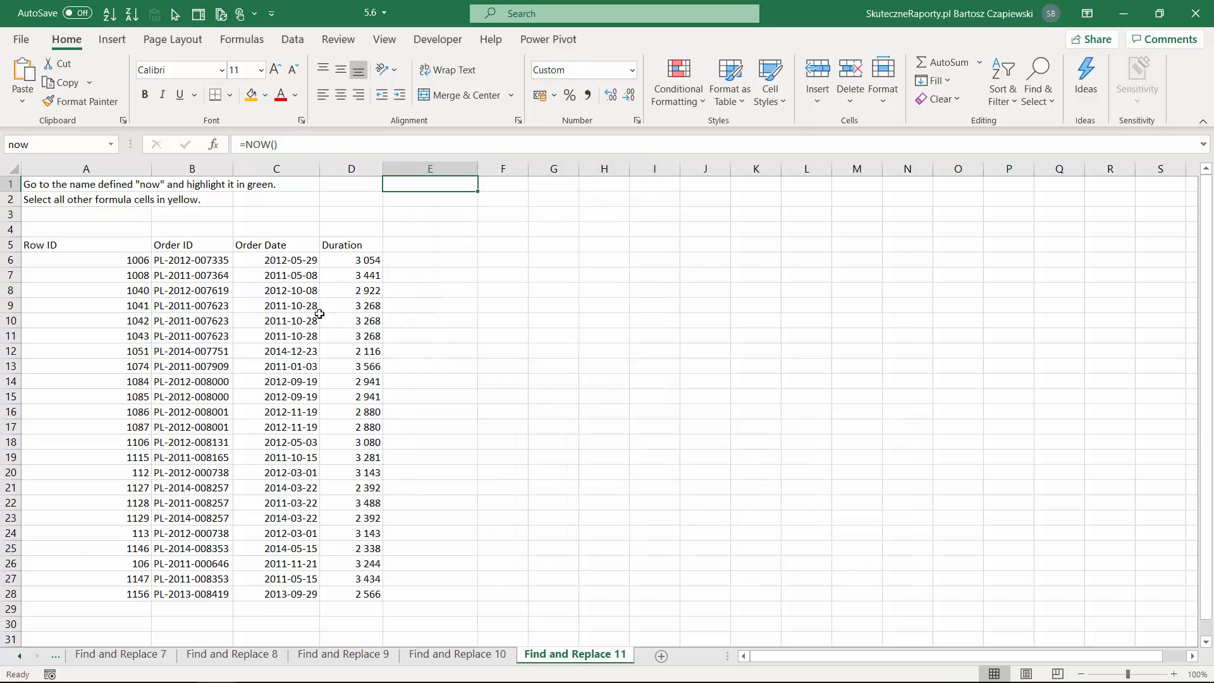
pyautogui.click(266, 96)
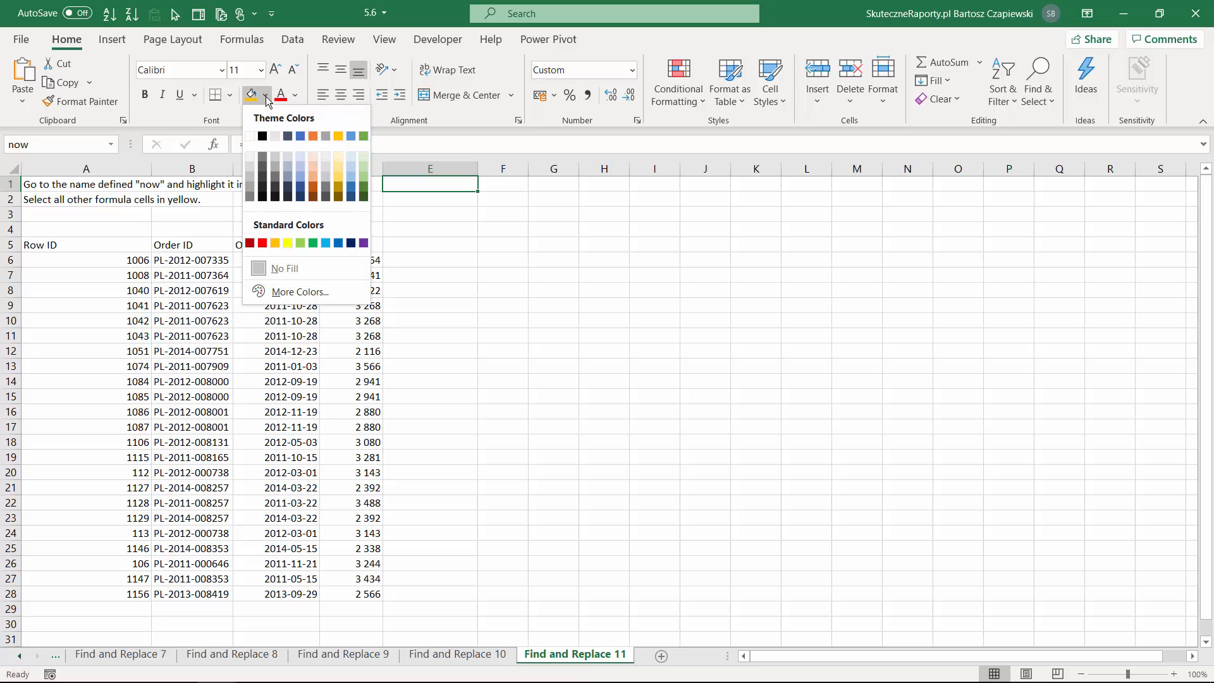
pyautogui.click(363, 136)
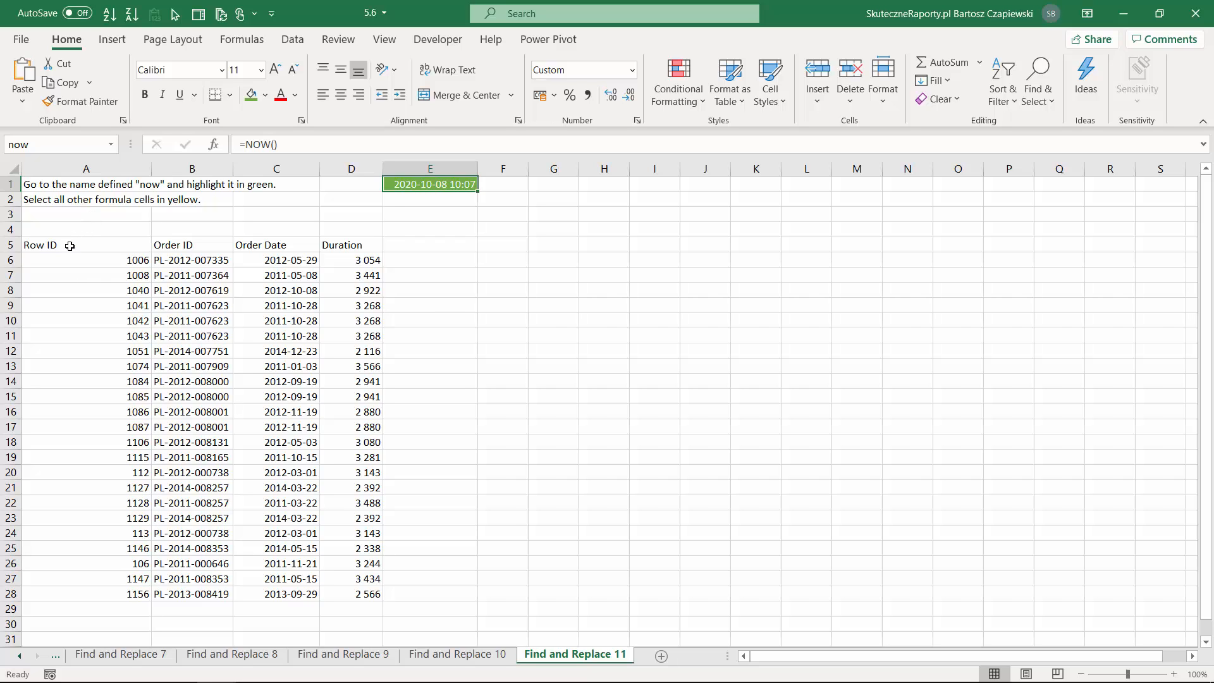
# Select only the formula cells within the table A5:D28 using Go To Special, and fill them with the gold theme color.
pyautogui.moveTo(69, 245); pyautogui.dragTo(357, 592)
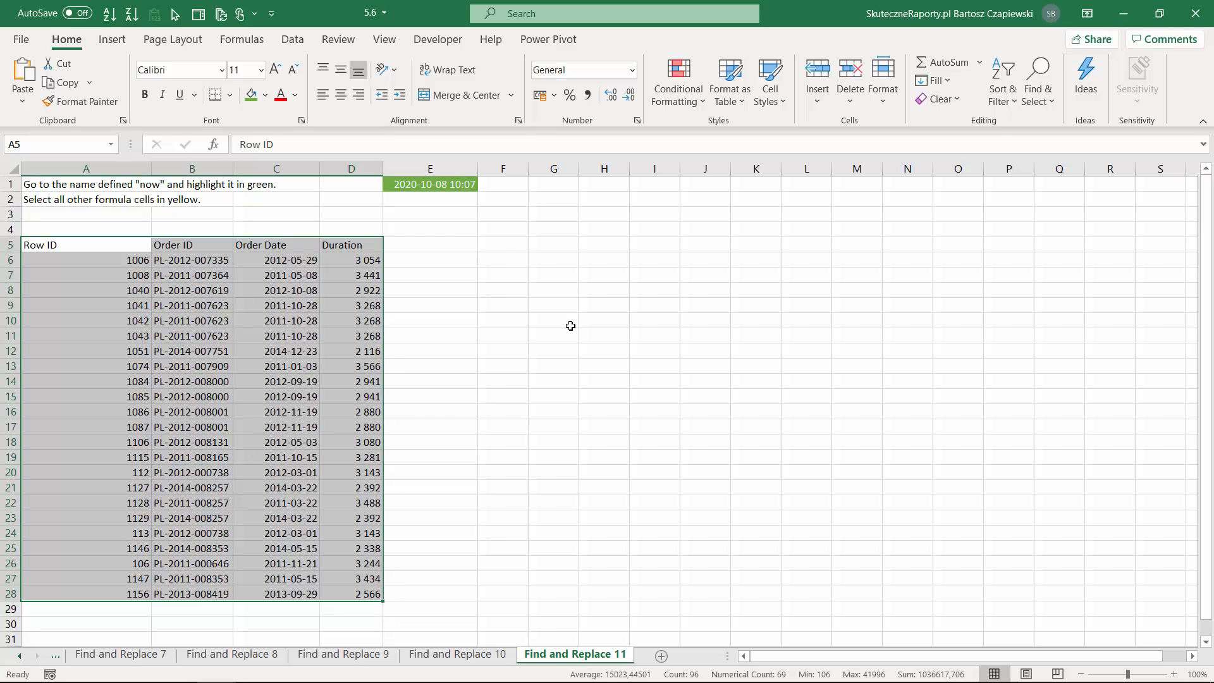
pyautogui.hotkey('ctrl', 'g')
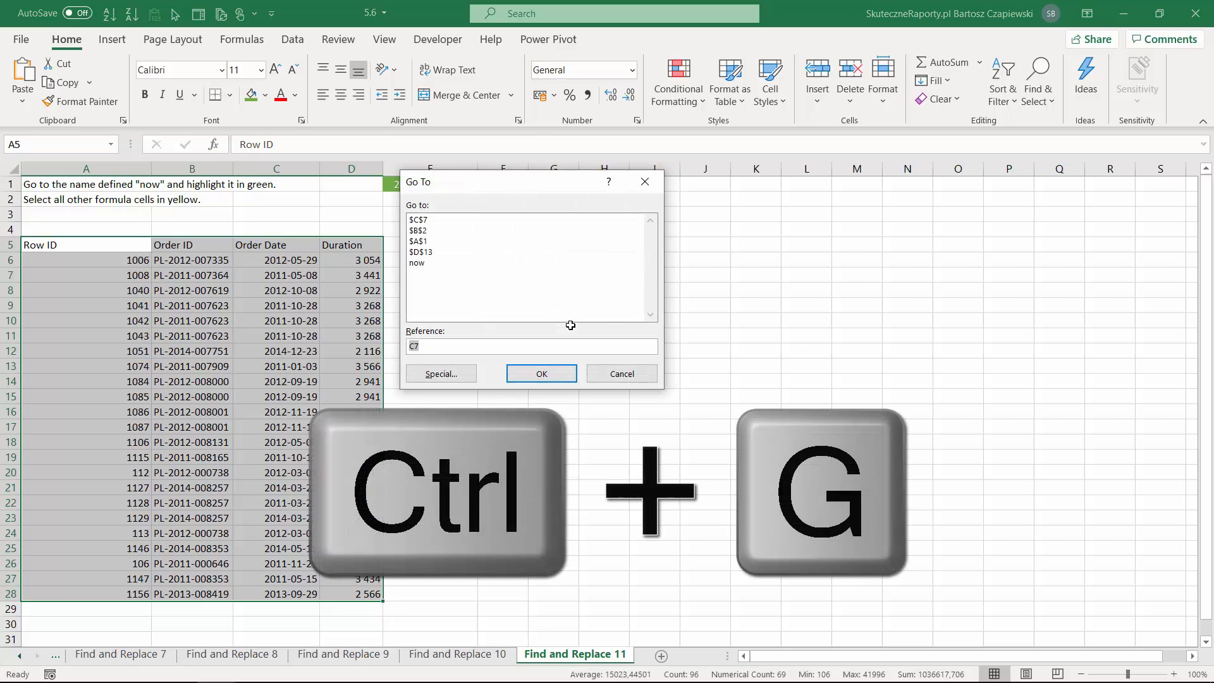
pyautogui.click(445, 375)
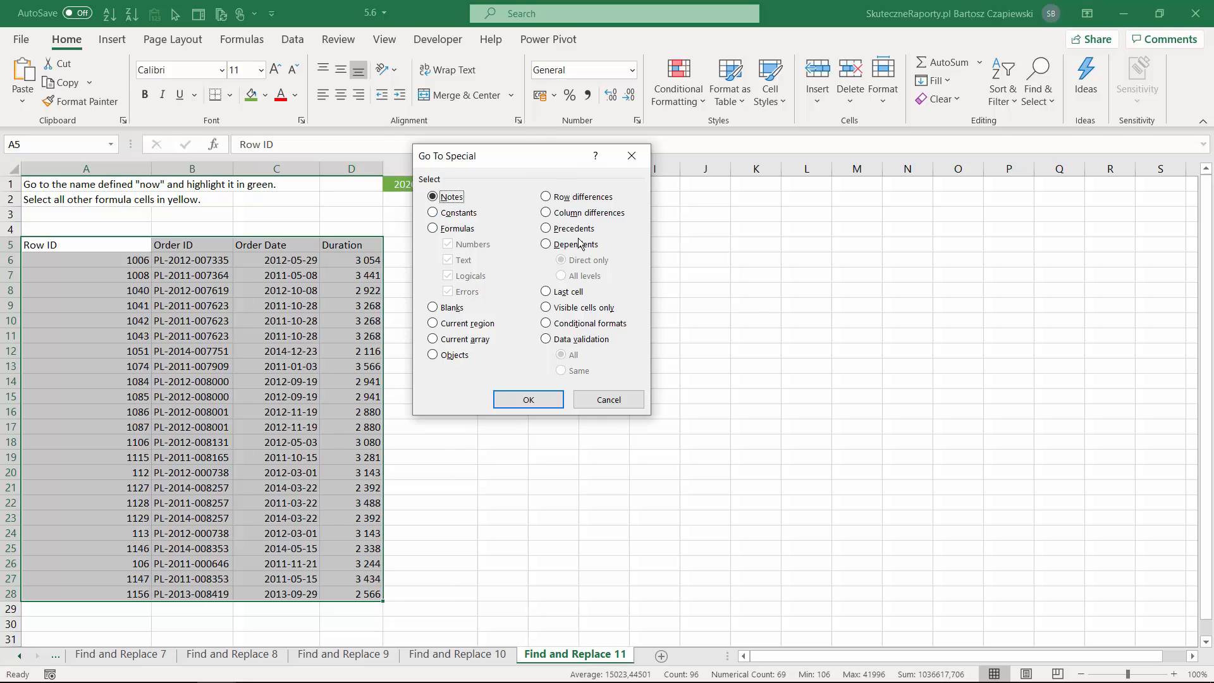
pyautogui.click(445, 231)
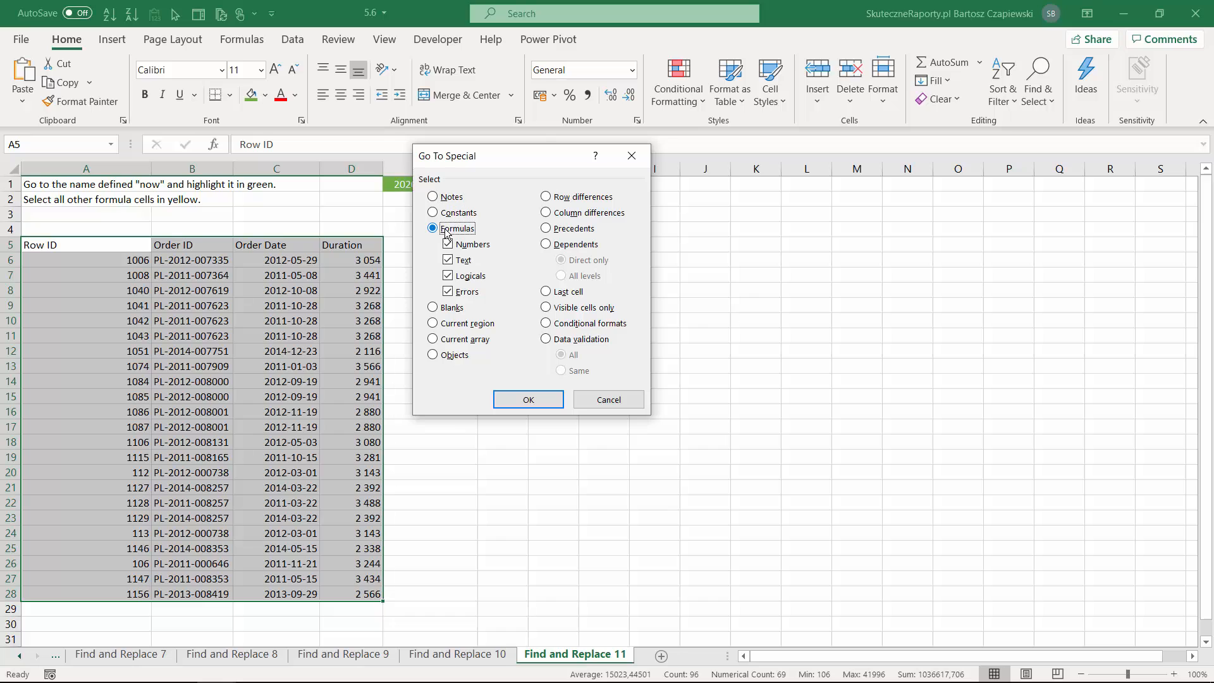
pyautogui.click(527, 399)
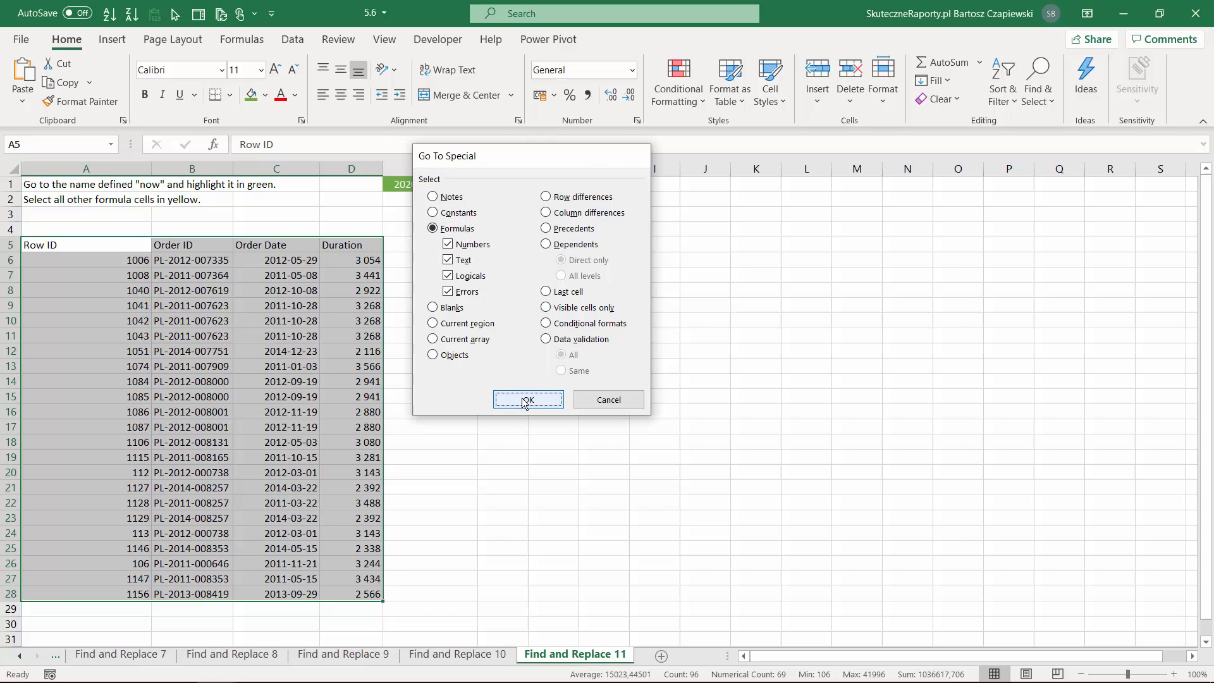
pyautogui.click(265, 95)
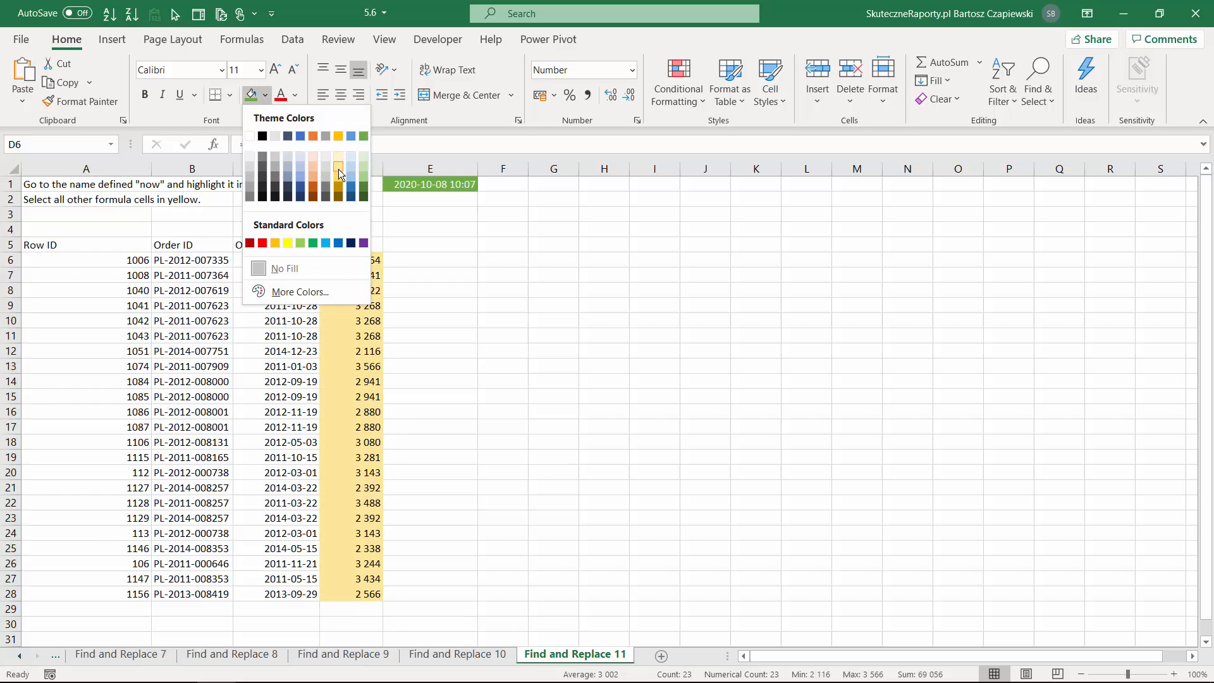
pyautogui.click(339, 136)
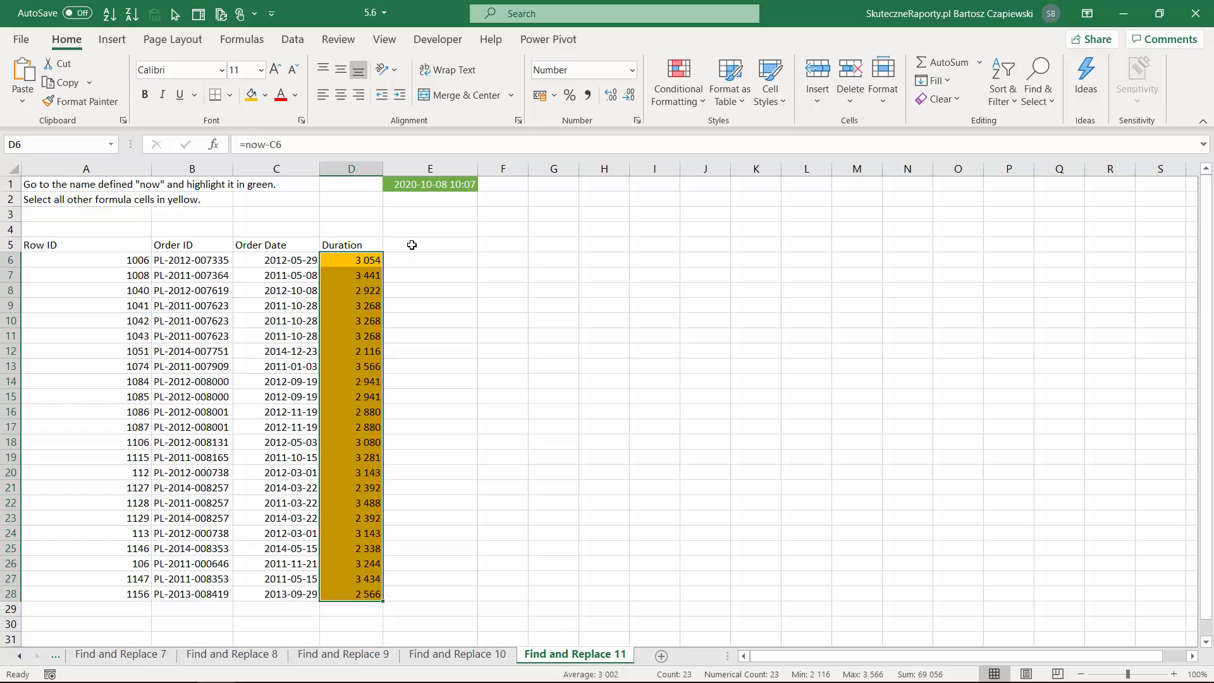
# Select the direct precedents of the first Duration formula in D6 using Go To Special.
pyautogui.click(370, 264)
pyautogui.press('Down')
pyautogui.press('Down')
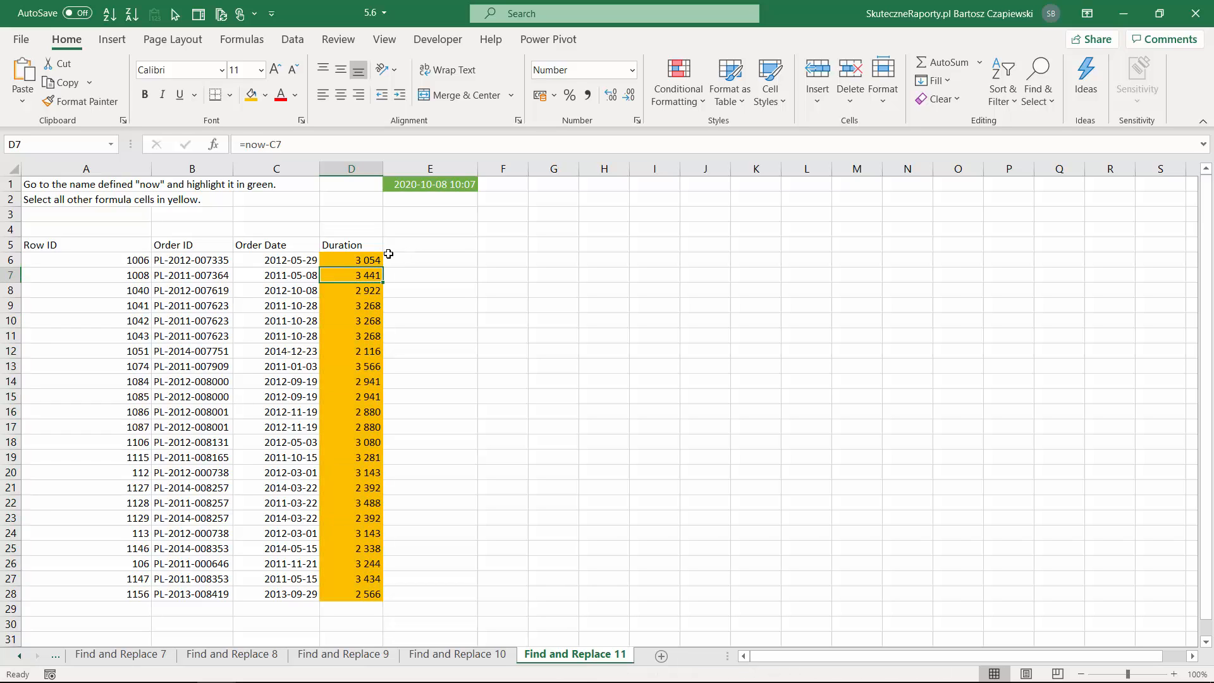
pyautogui.press('Up')
pyautogui.press('Up')
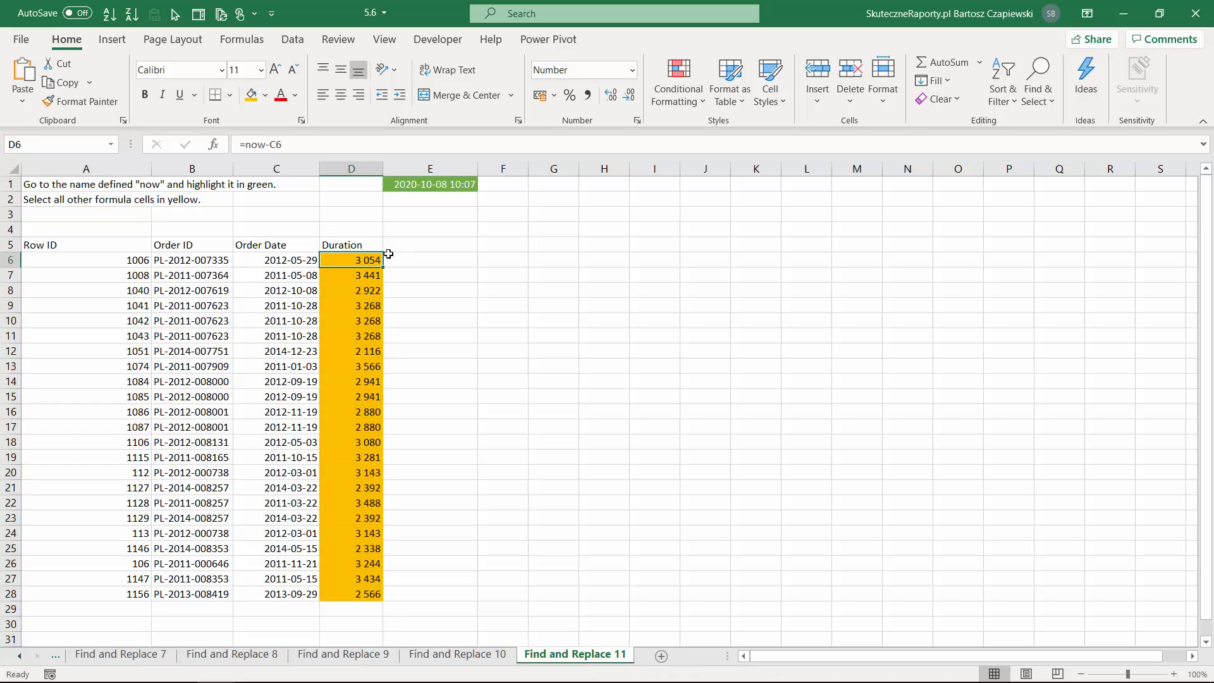
pyautogui.hotkey('ctrl', 'g')
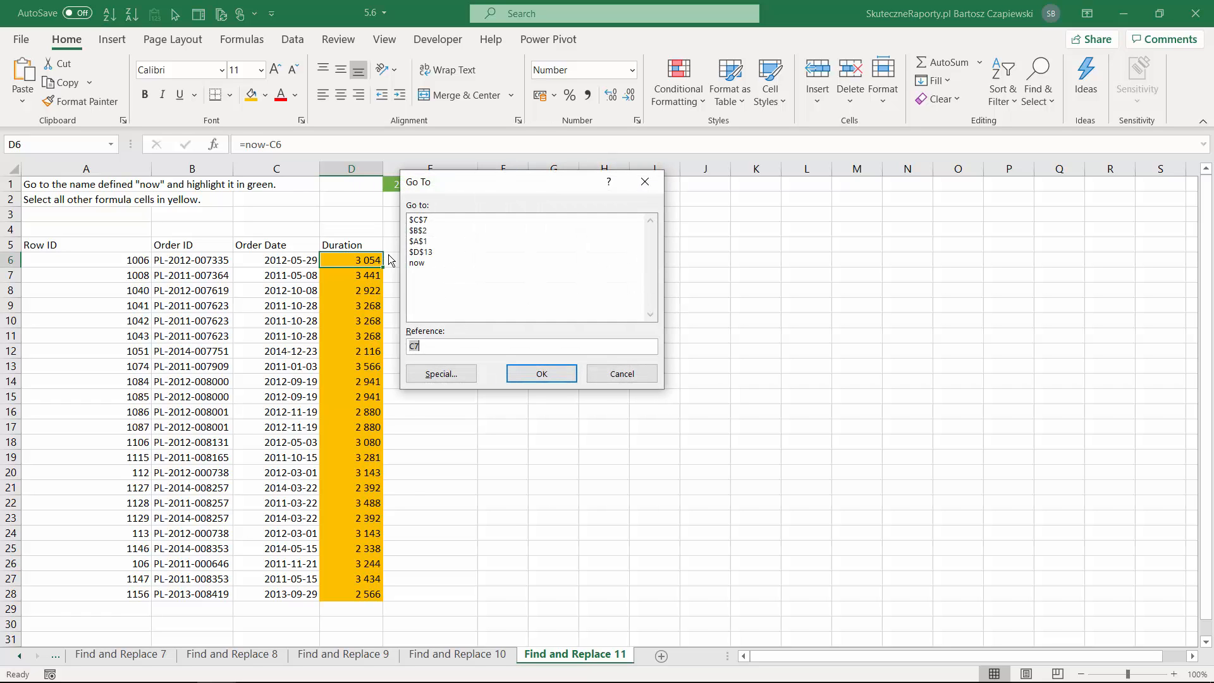
pyautogui.click(441, 374)
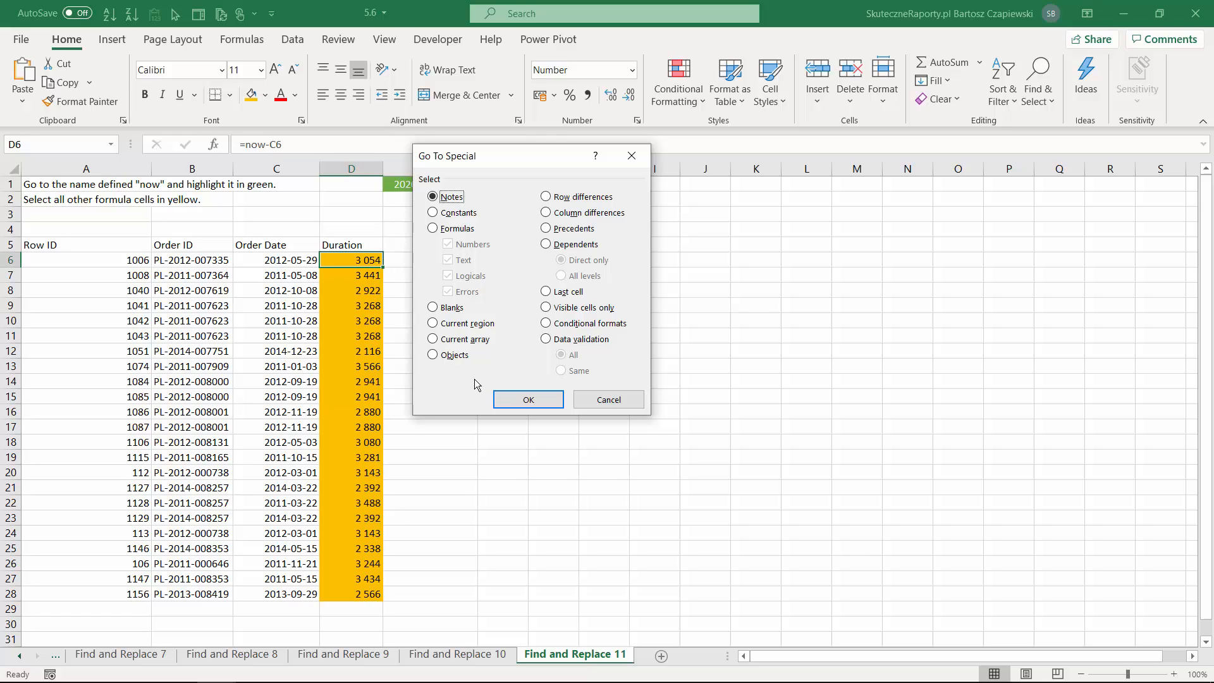
pyautogui.click(545, 228)
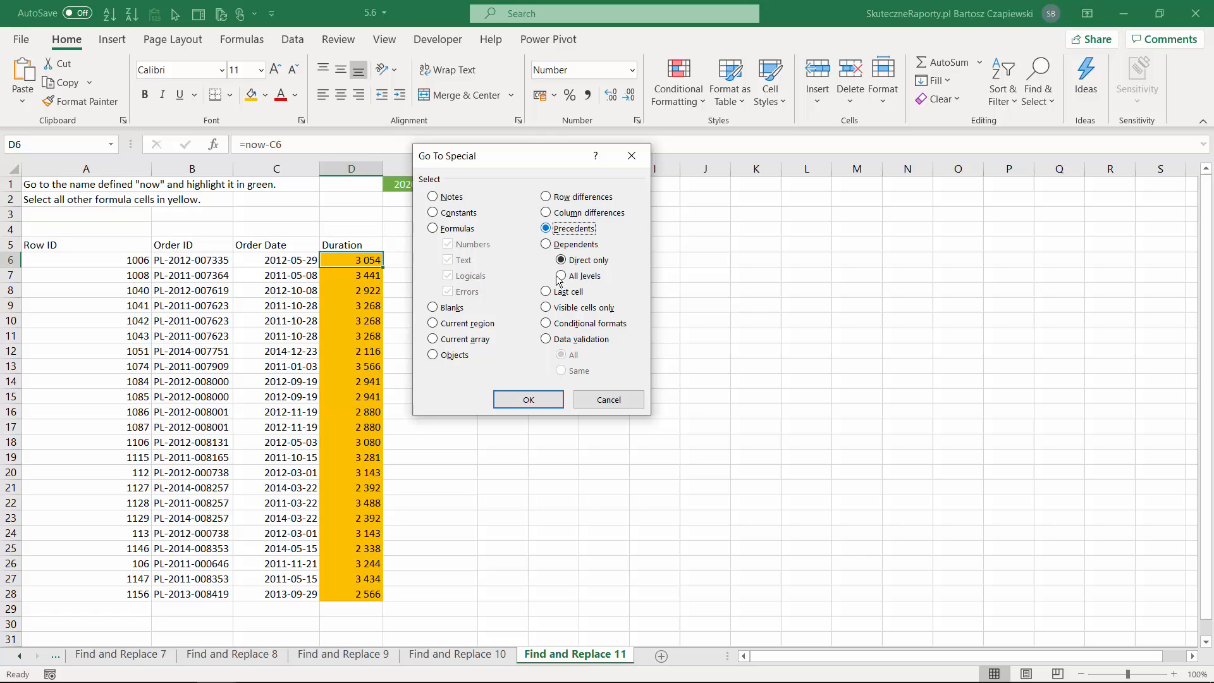
pyautogui.click(531, 398)
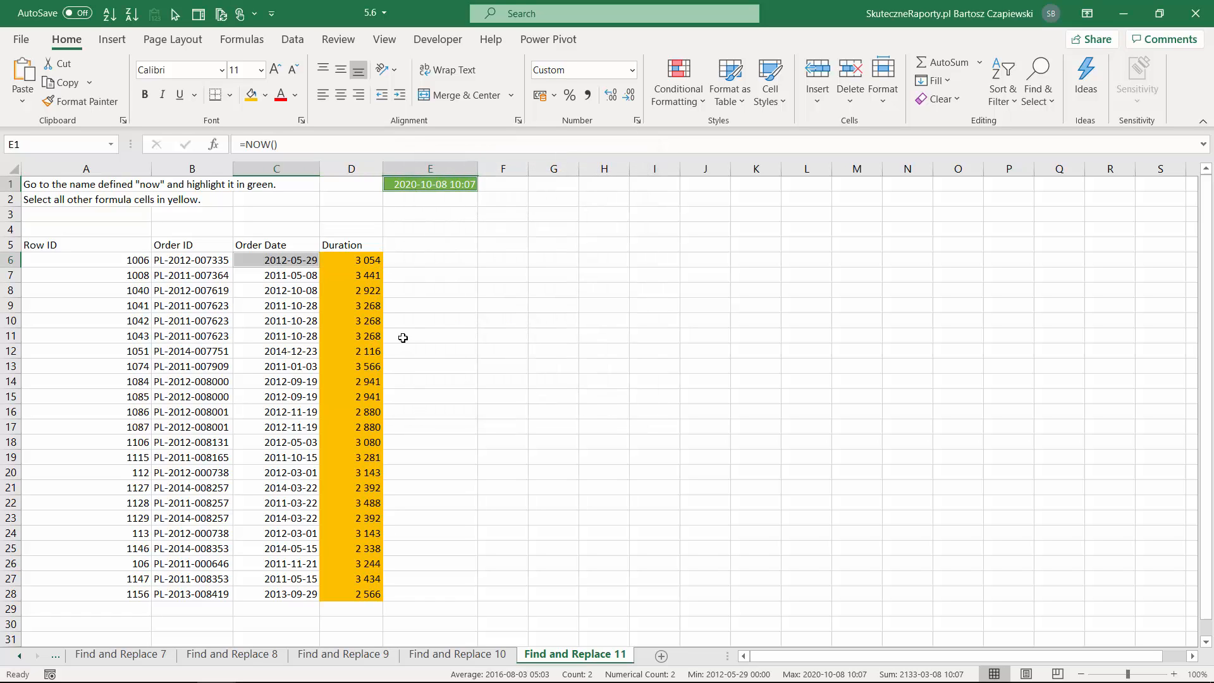